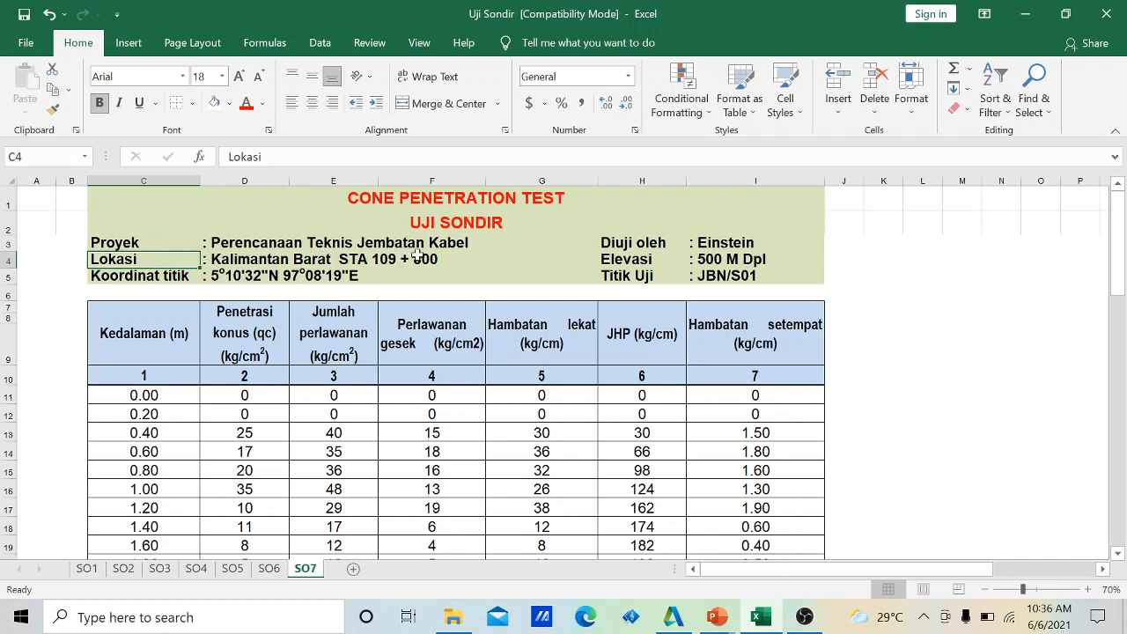
click(153, 278)
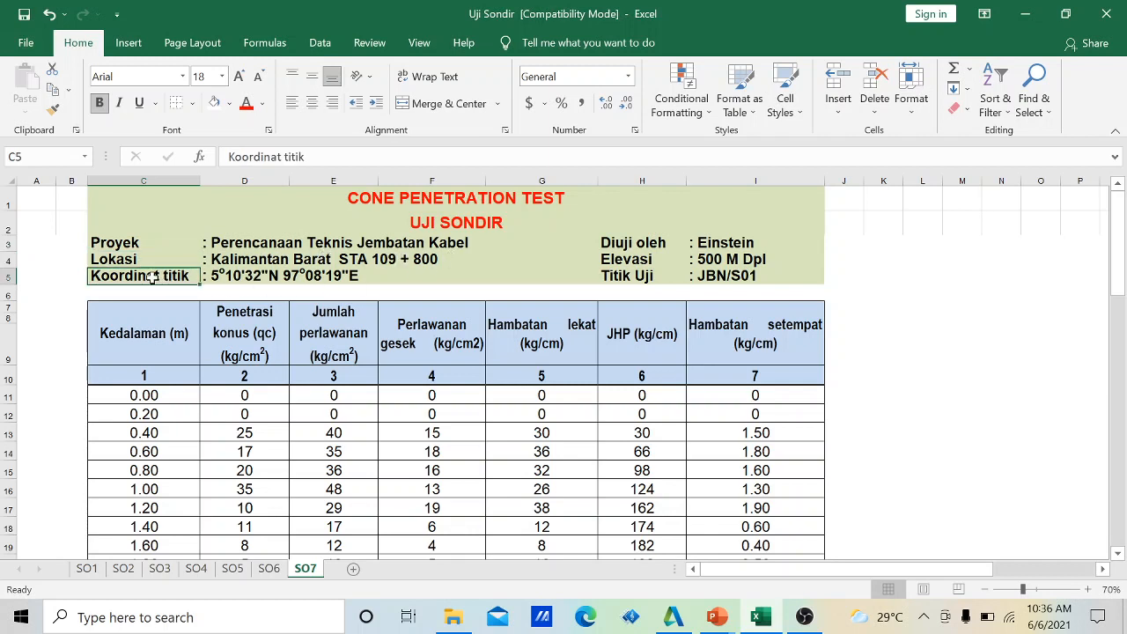
click(218, 276)
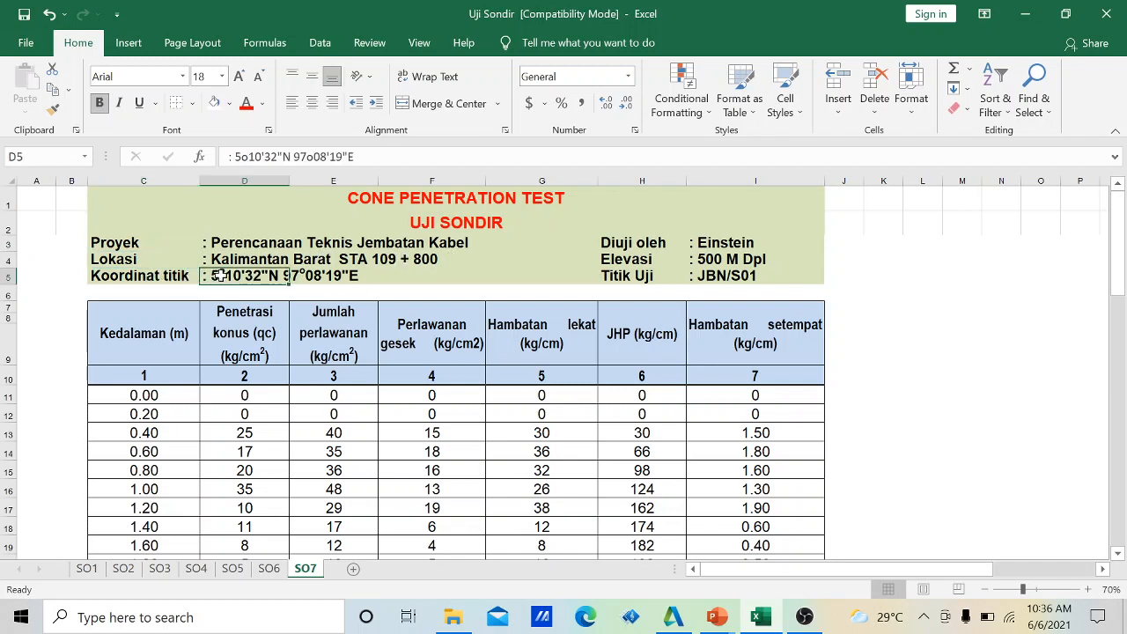
click(374, 275)
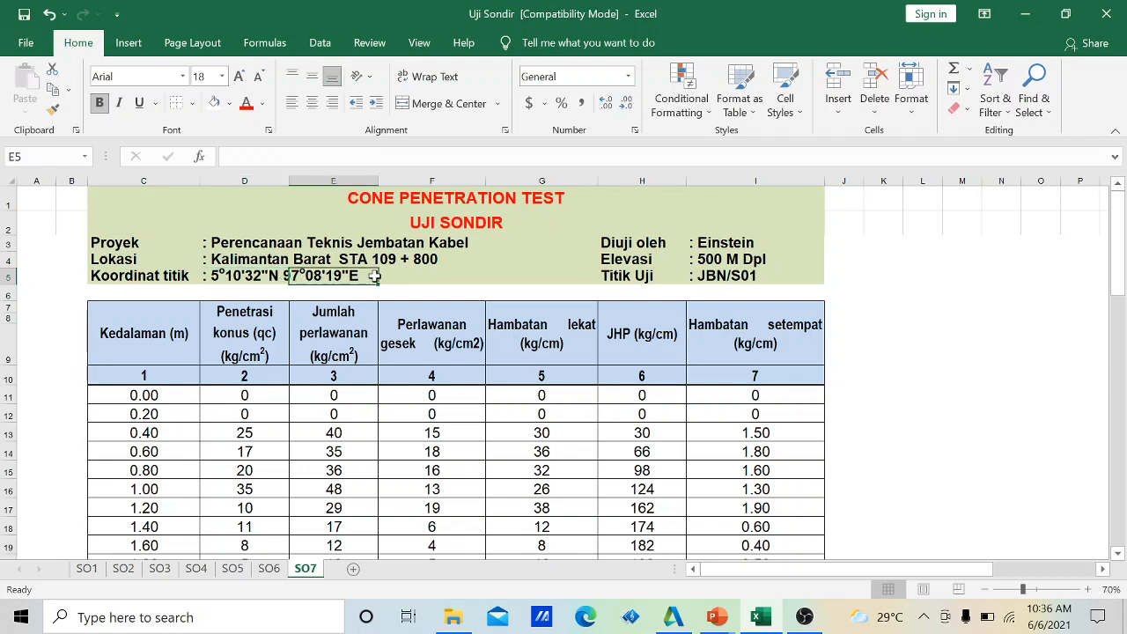
click(241, 280)
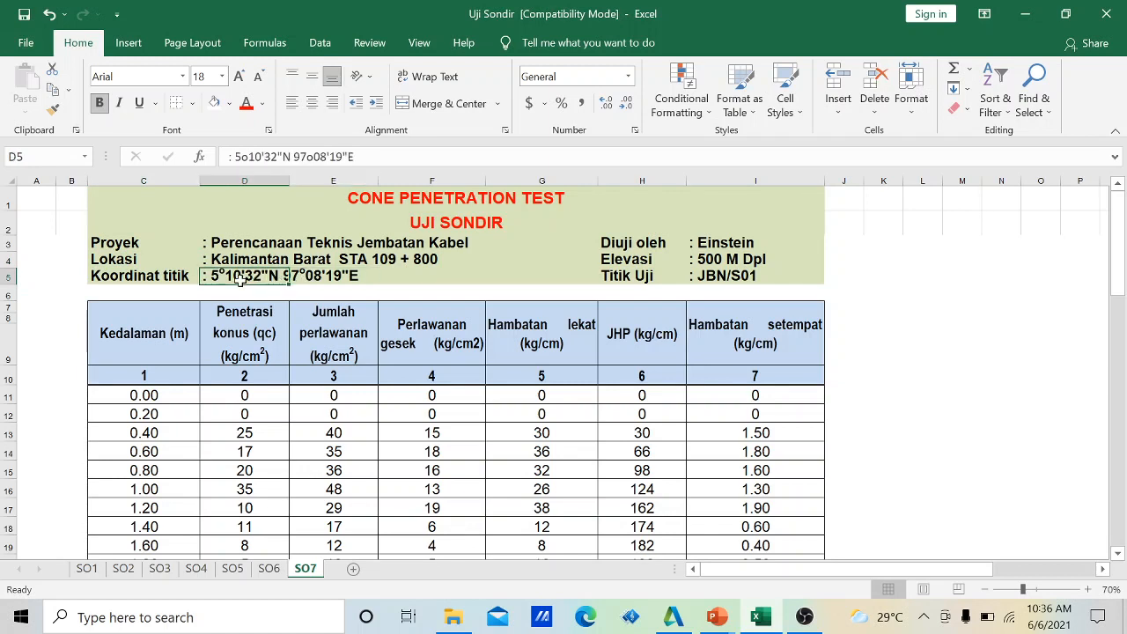
Change the unit in the Elevasi entry to lowercase so that it reads ": 500 m Dpl".
click(693, 259)
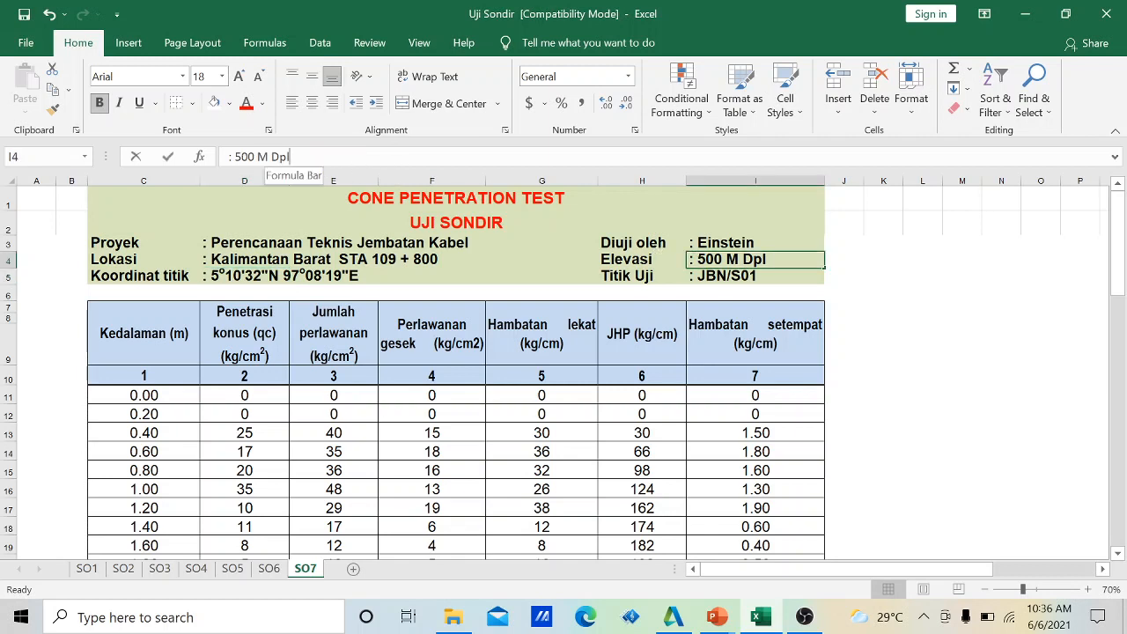
click(269, 157)
key(BackSpace)
text(M)
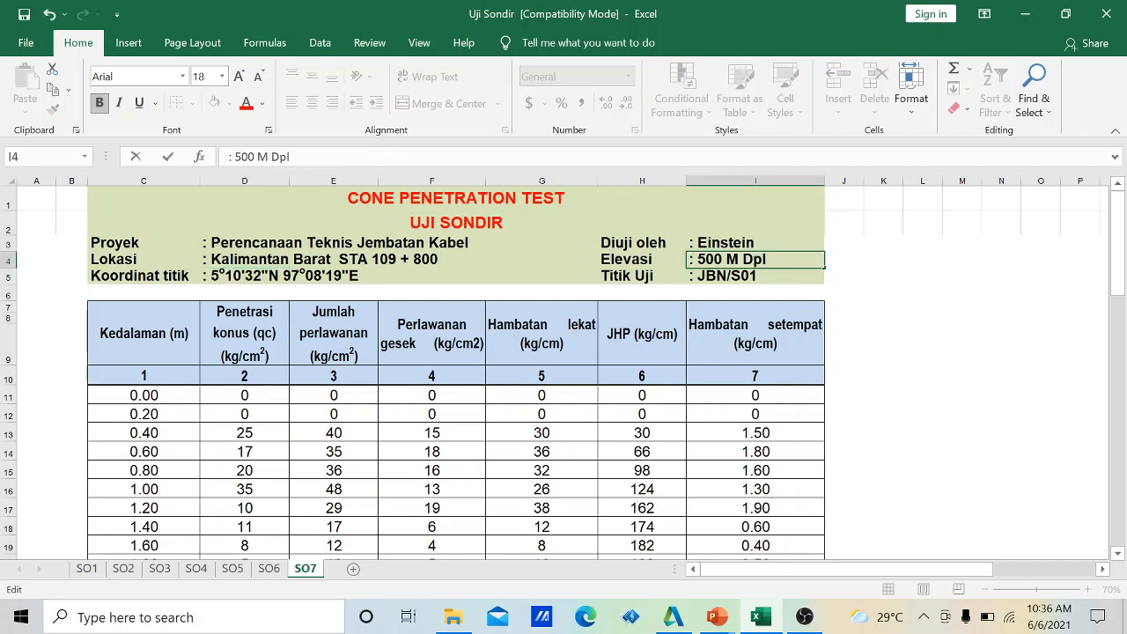
key(BackSpace)
text(m)
key(Return)
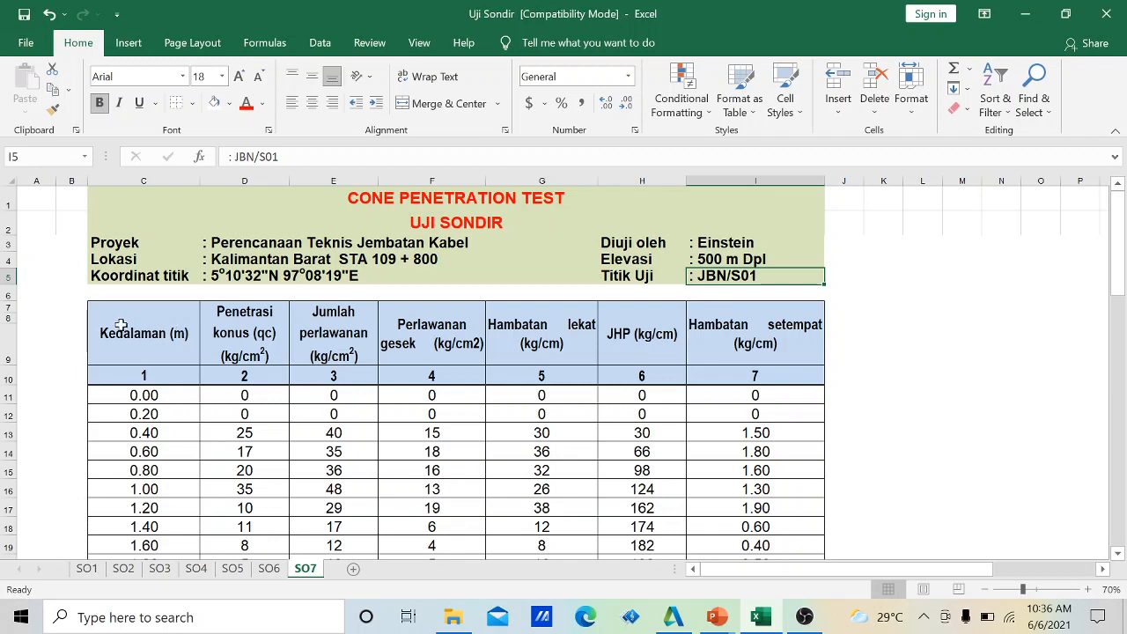
Examine the sondir table's column headings from Kedalaman to Hambatan setempat and the first cone penetration and total resistance readings.
click(151, 337)
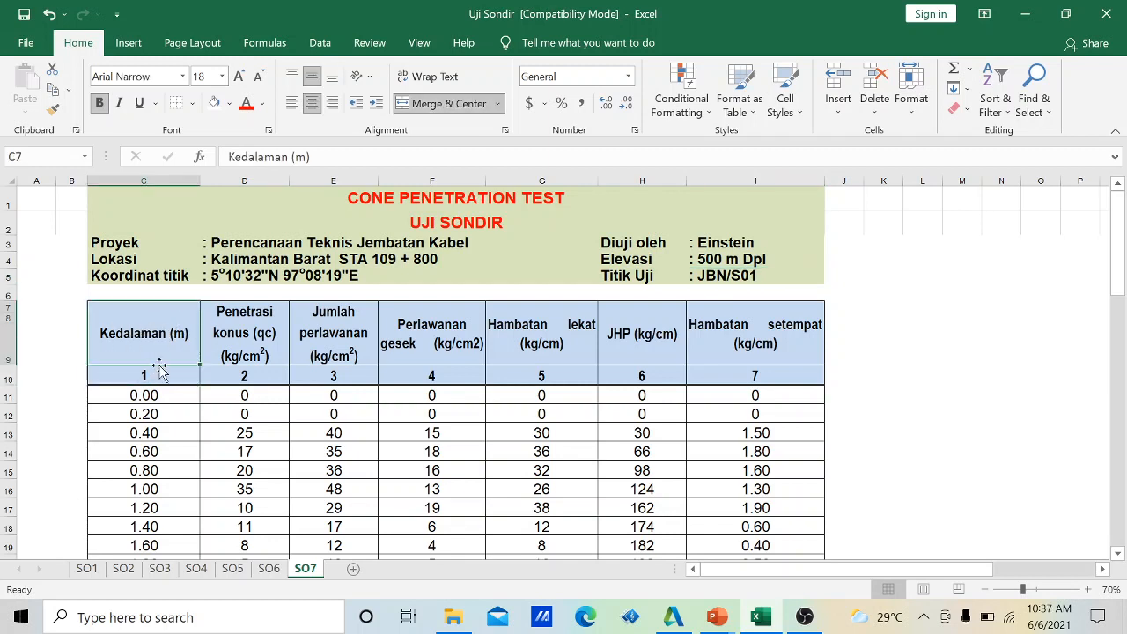
scroll(151, 398, down, 9)
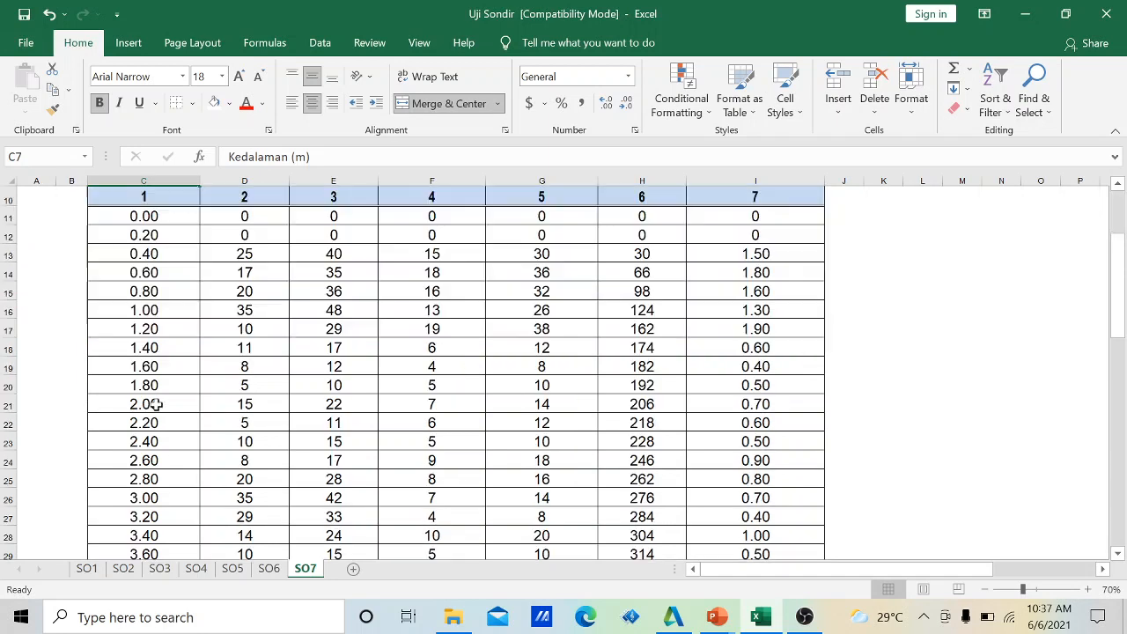
scroll(155, 412, up, 9)
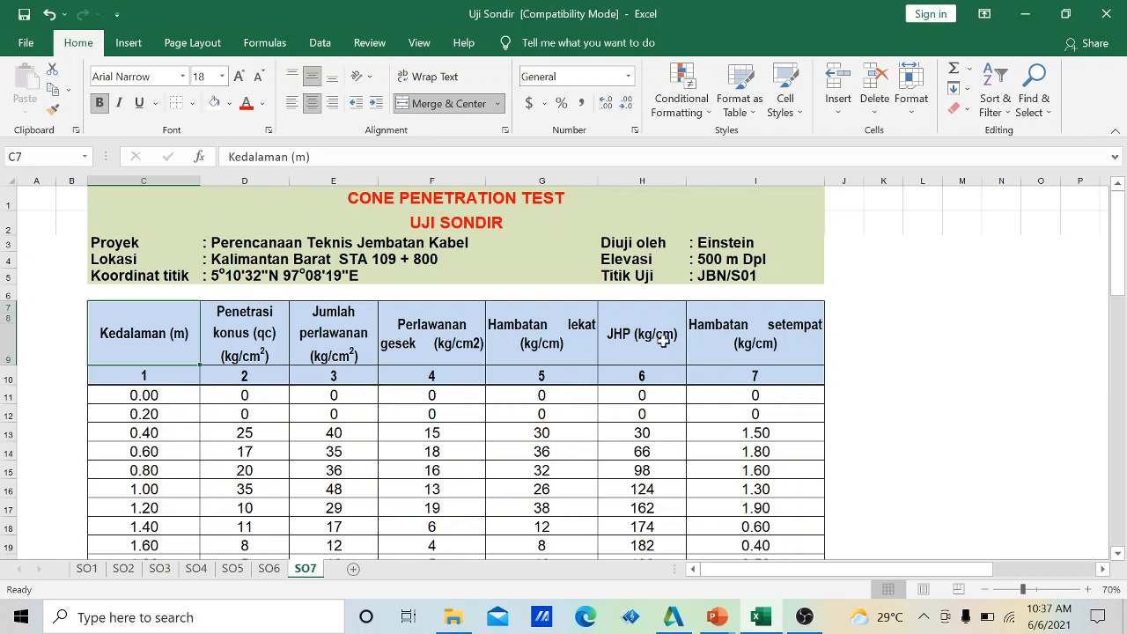
click(778, 338)
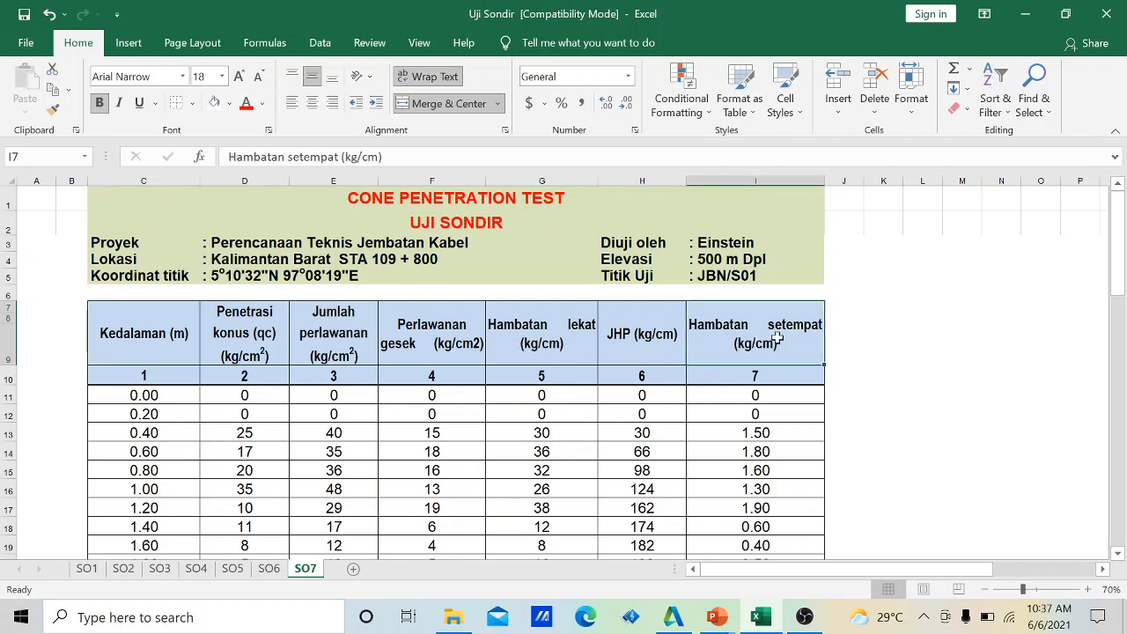
click(336, 434)
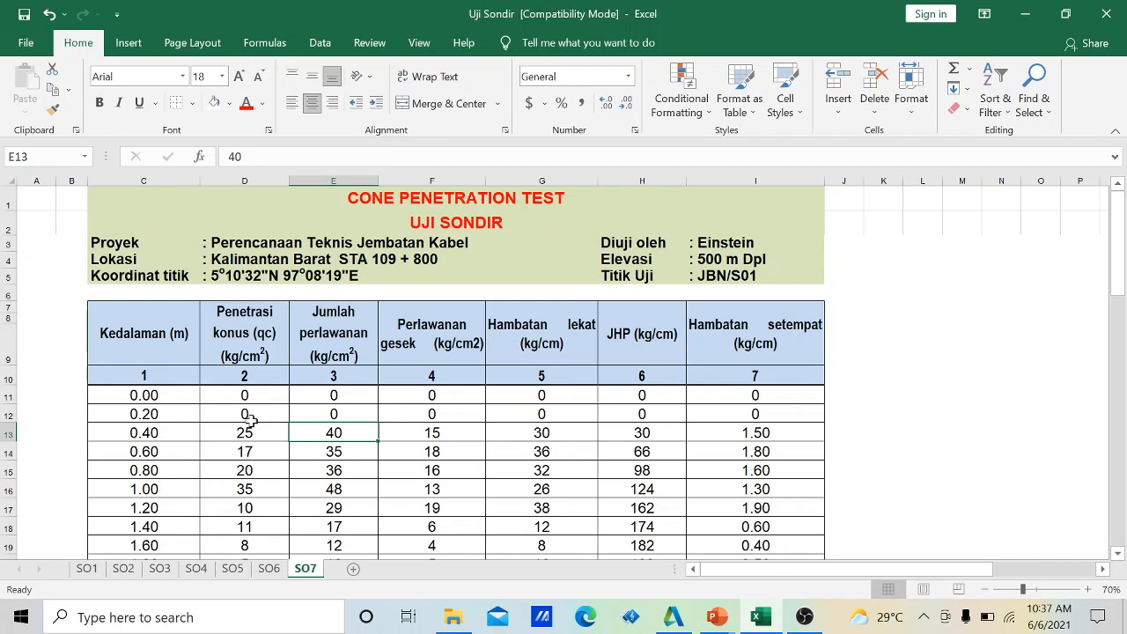
click(242, 351)
click(331, 345)
click(414, 341)
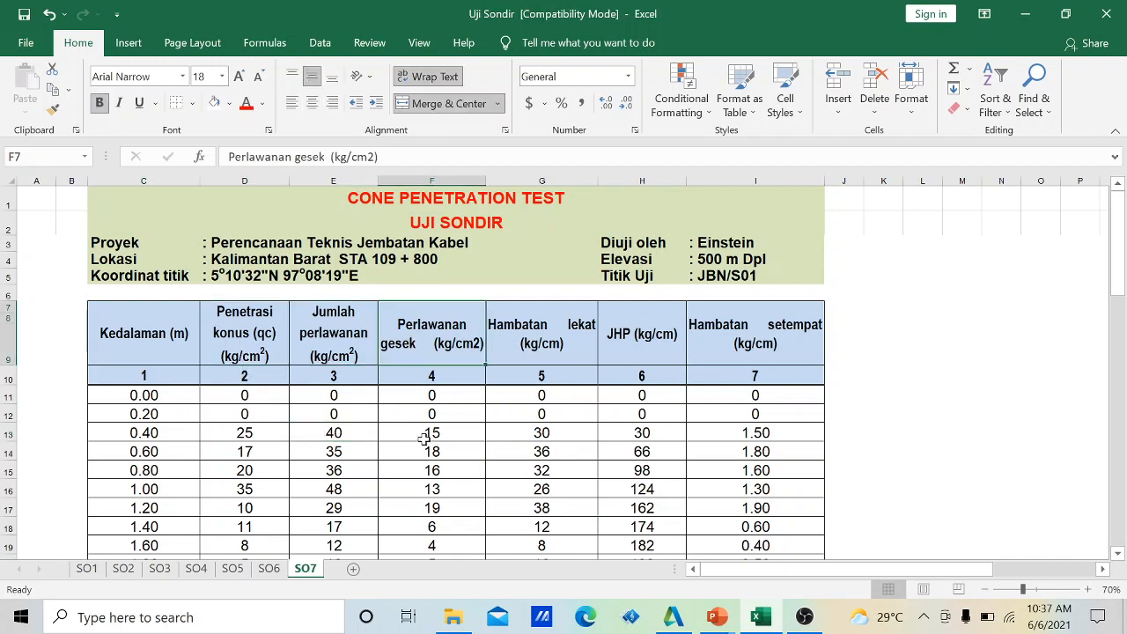
click(426, 446)
click(336, 456)
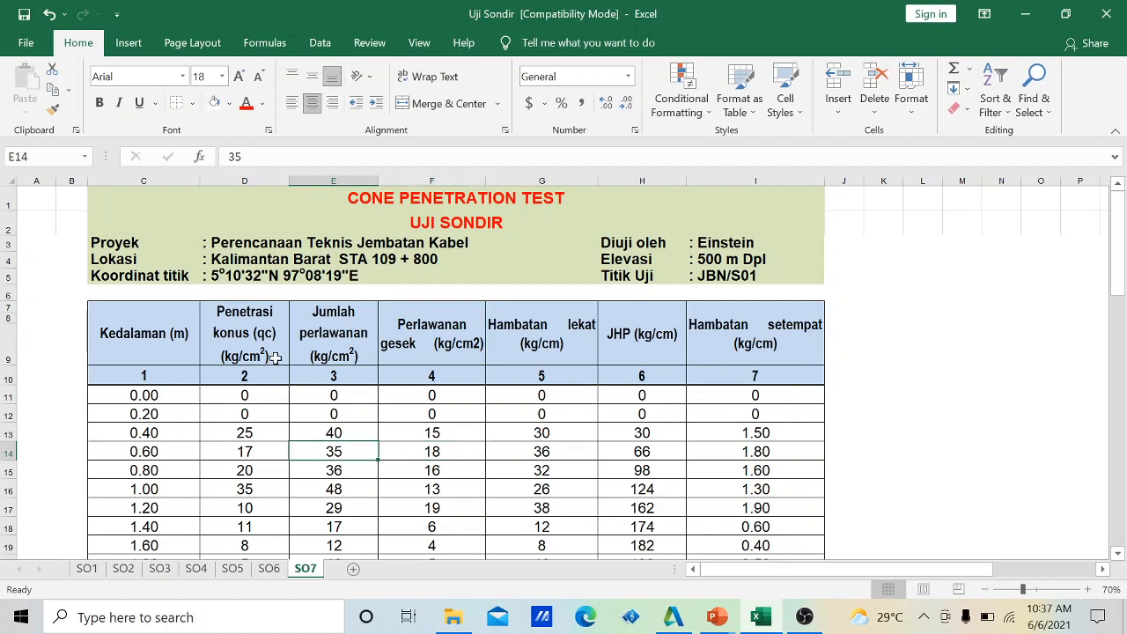
click(326, 342)
click(334, 454)
click(245, 465)
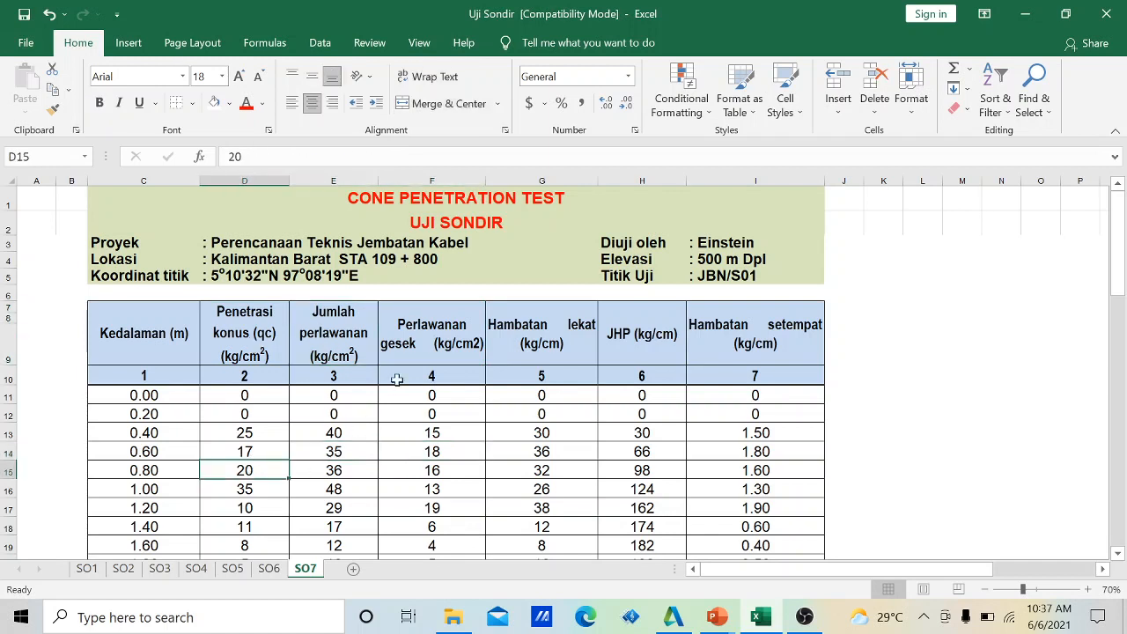
Inspect the formulas for Perlawanan gesek, Hambatan lekat, JHP and Hambatan setempat in the 0.40 m depth row.
click(438, 436)
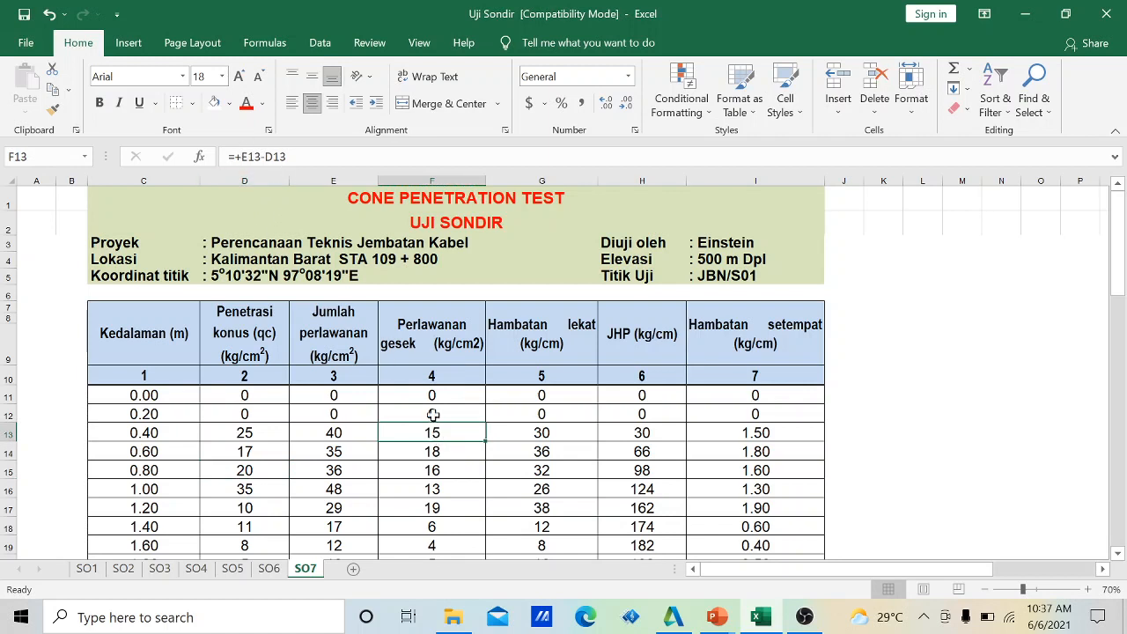
click(533, 433)
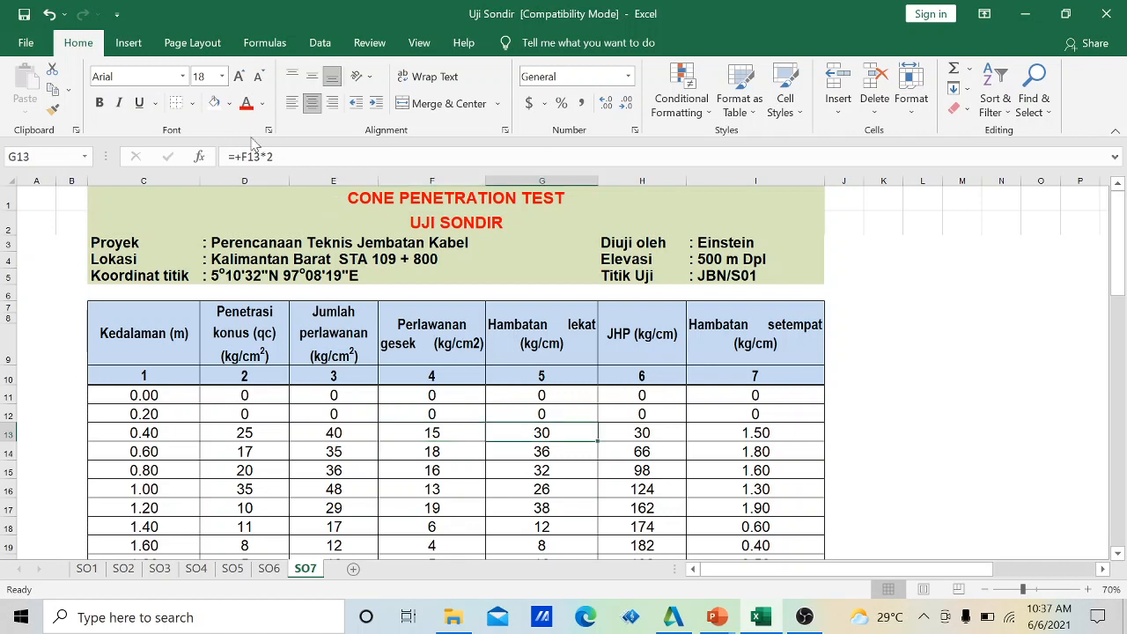
click(639, 430)
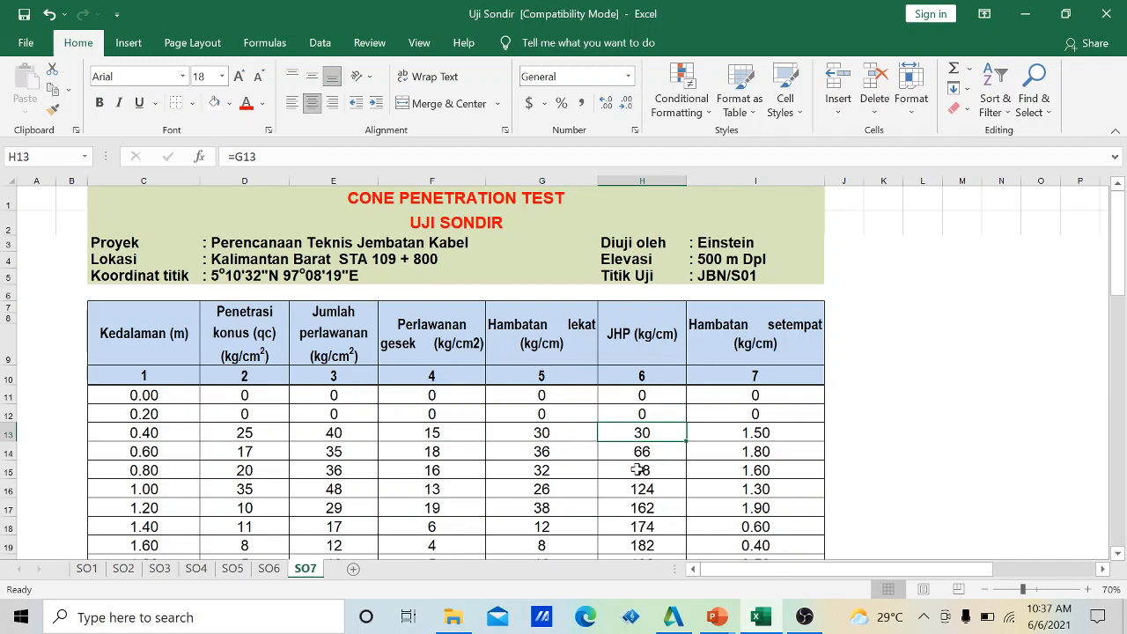
click(541, 437)
click(652, 436)
click(769, 440)
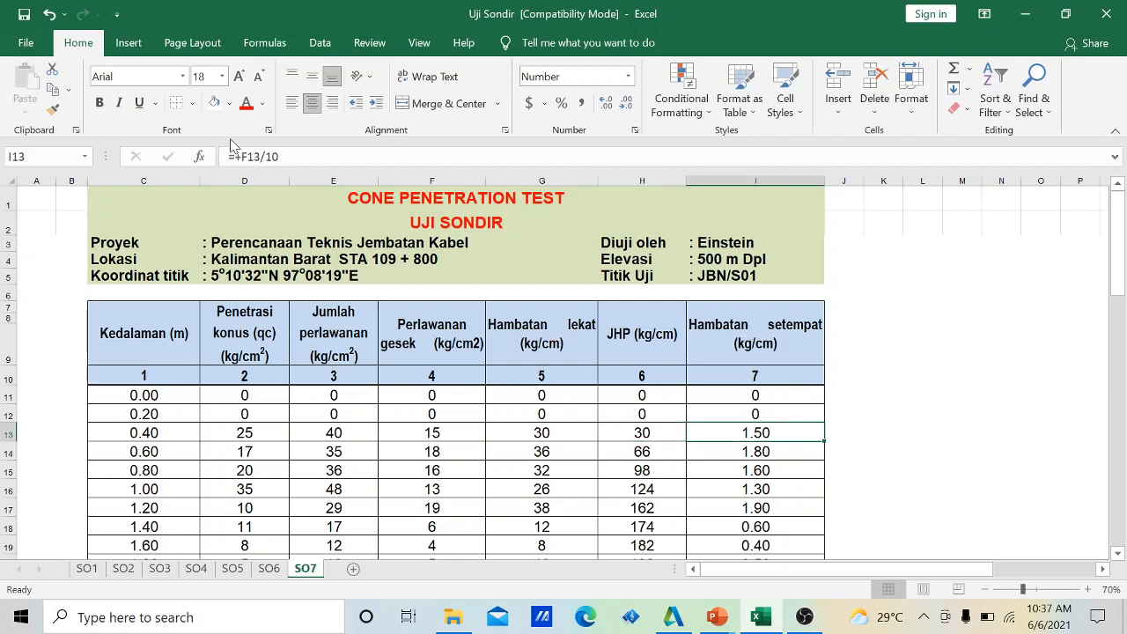
click(393, 421)
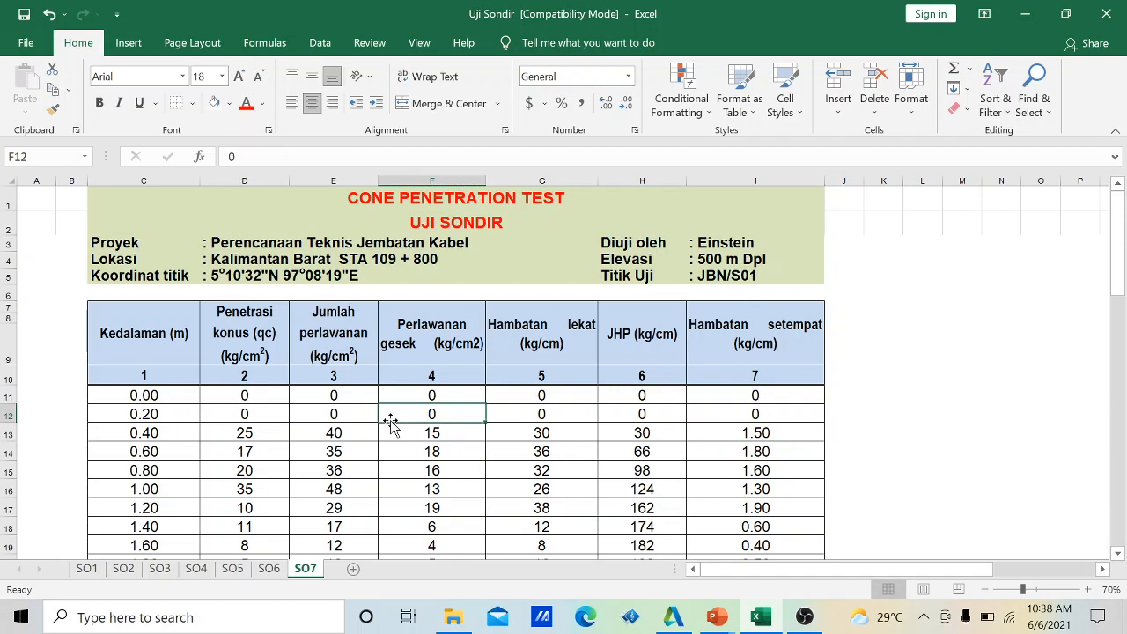
scroll(391, 423, down, 2)
scroll(391, 423, up, 2)
scroll(224, 392, down, 1)
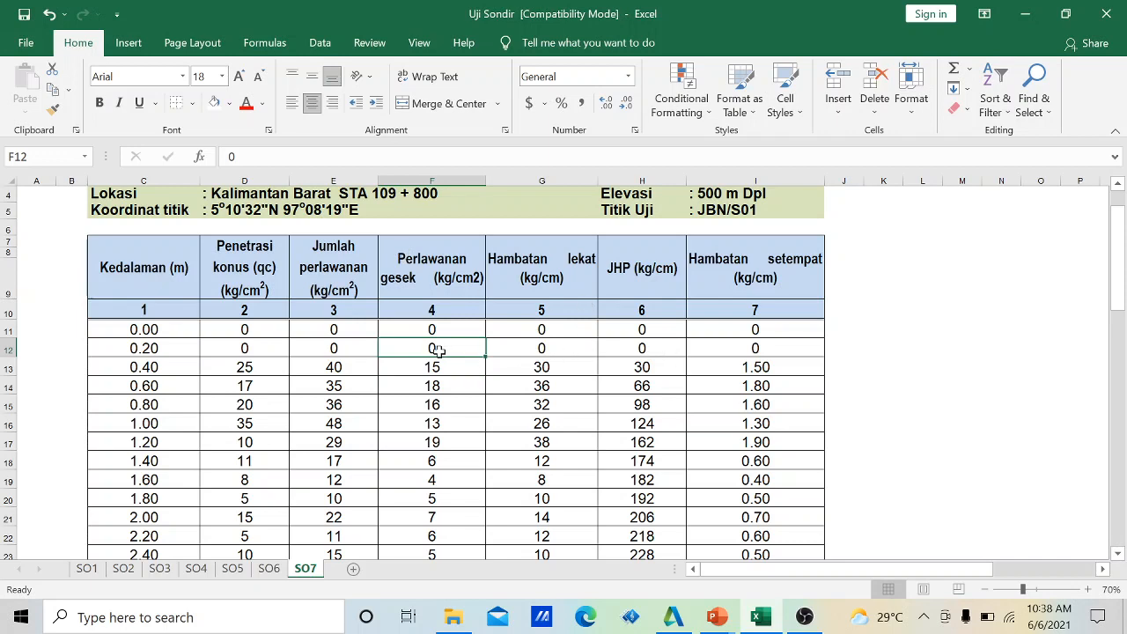
scroll(437, 350, up, 1)
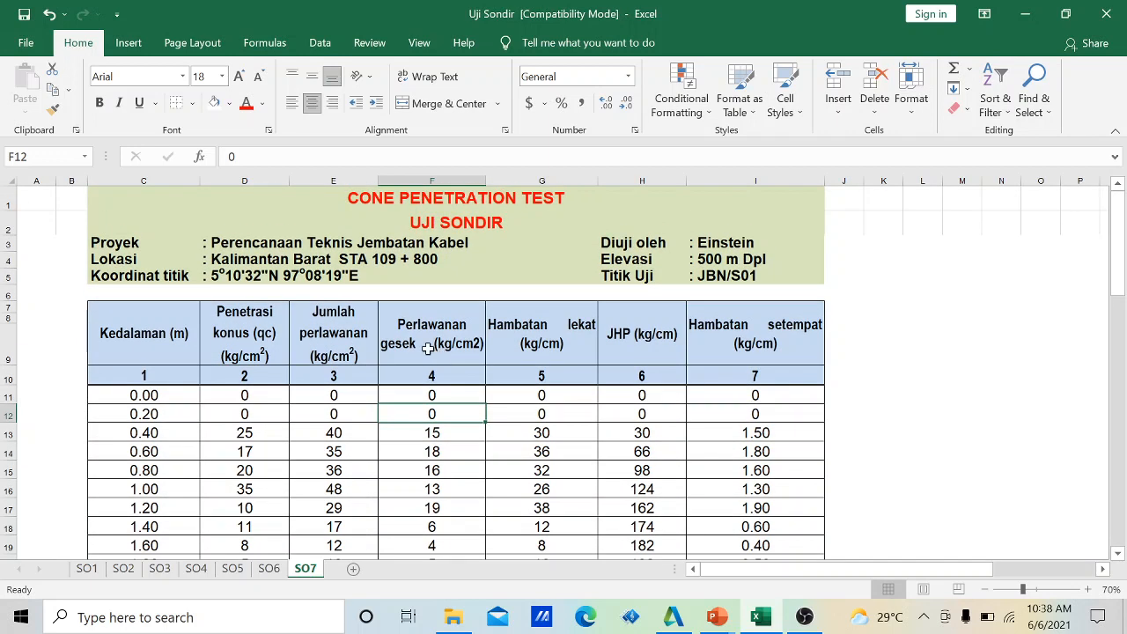
Copy the Kedalaman (m), Penetrasi konus (qc) and JHP (kg/cm) headings together into a new table starting at C42 below the data.
click(146, 342)
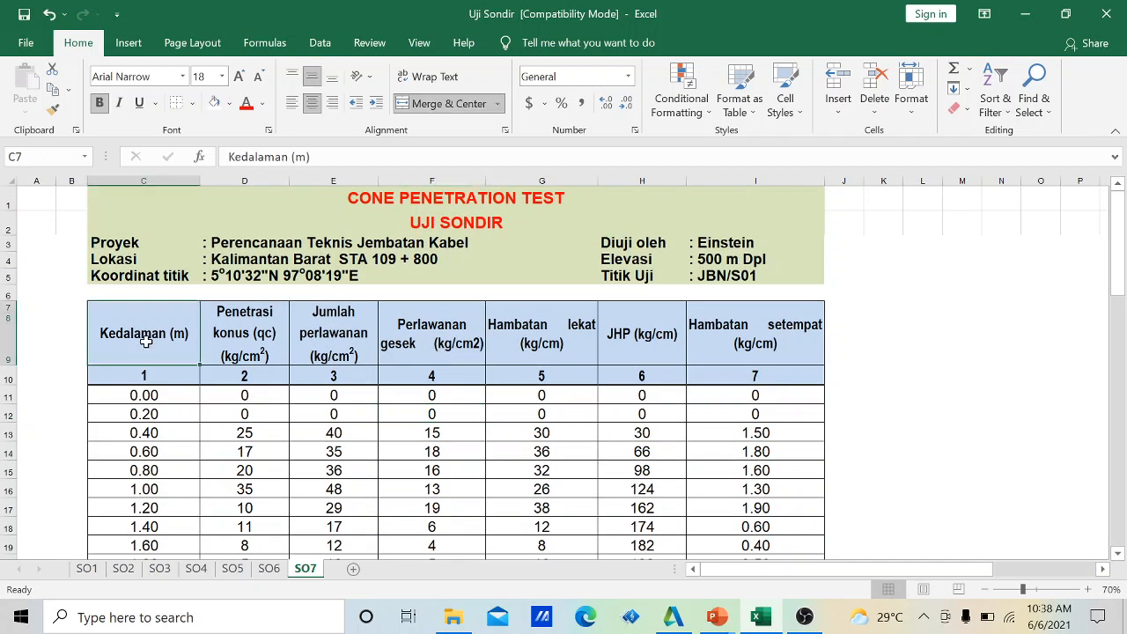
click(267, 336)
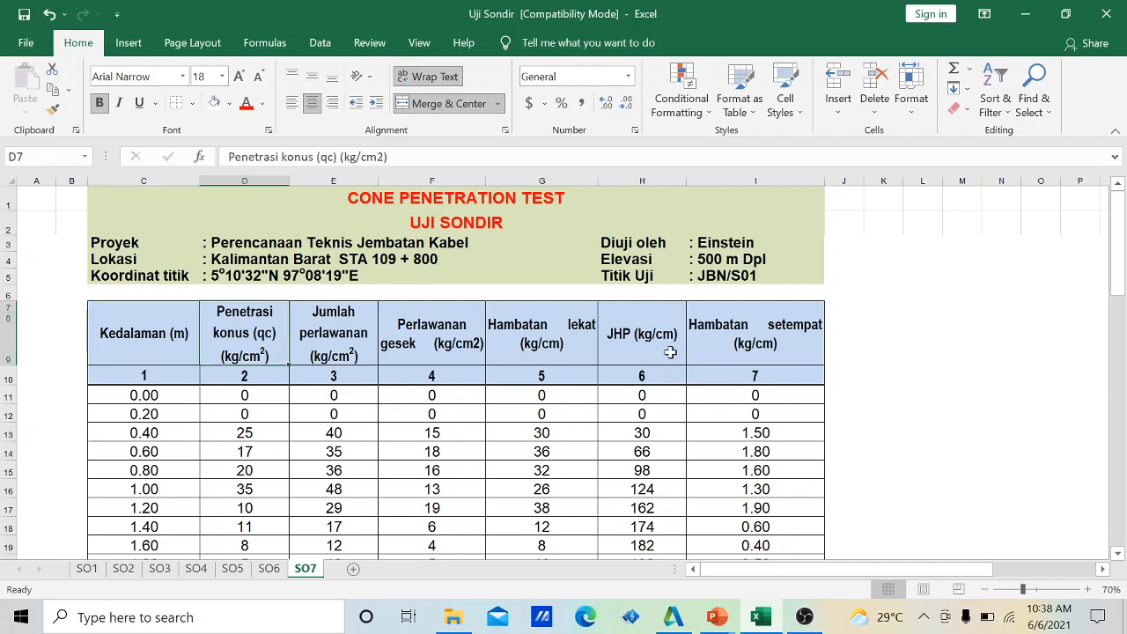
click(626, 325)
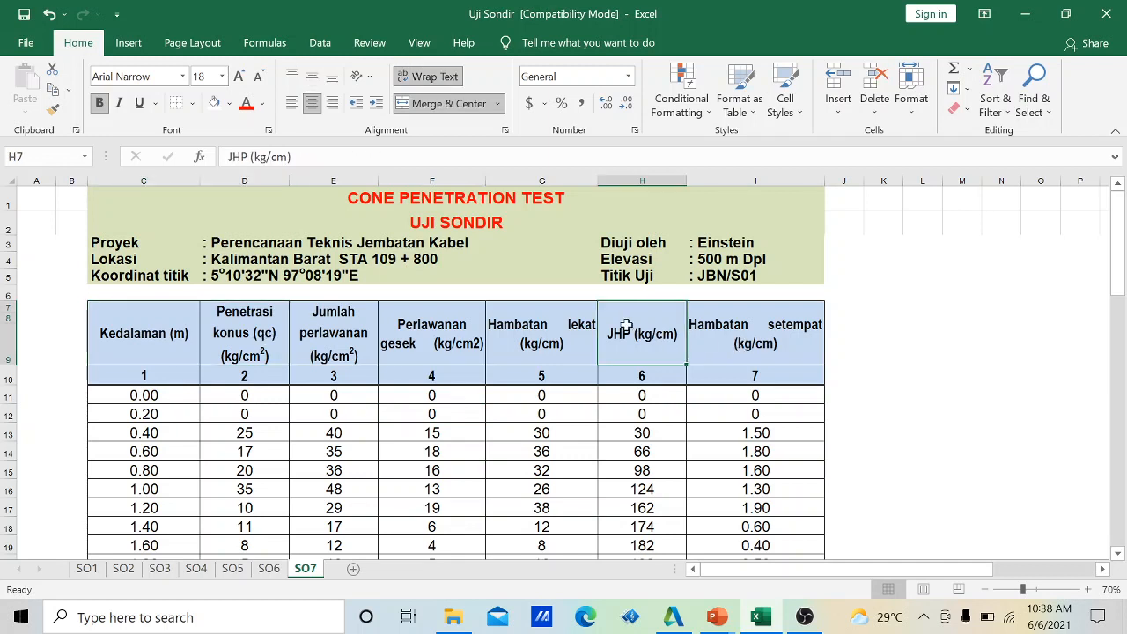
click(160, 332)
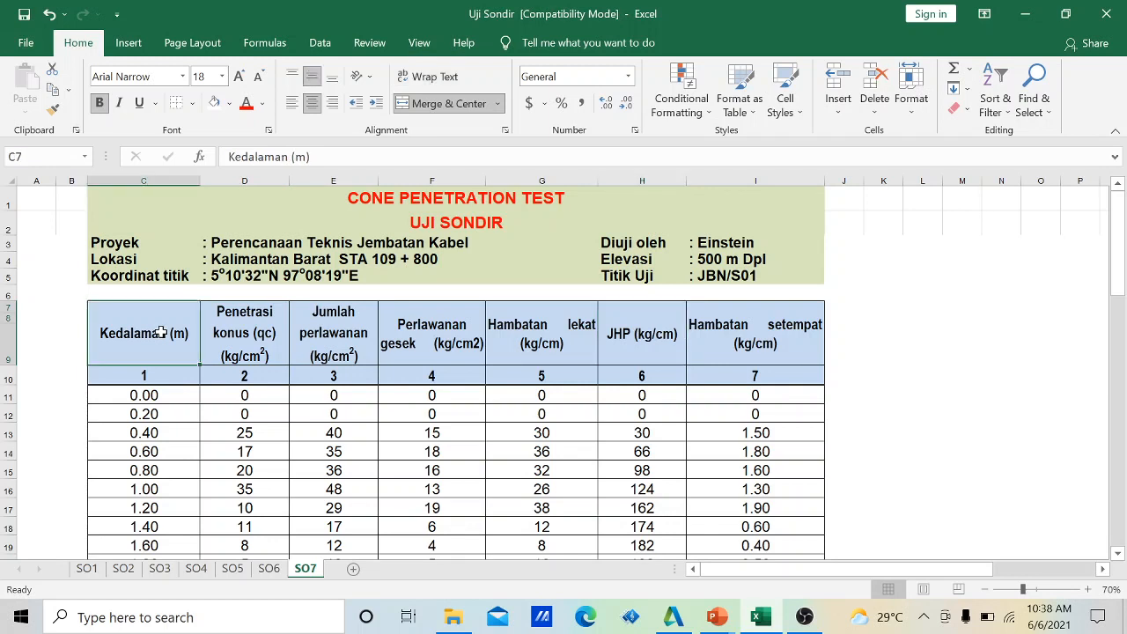
ctrl+click(235, 334)
ctrl+click(647, 337)
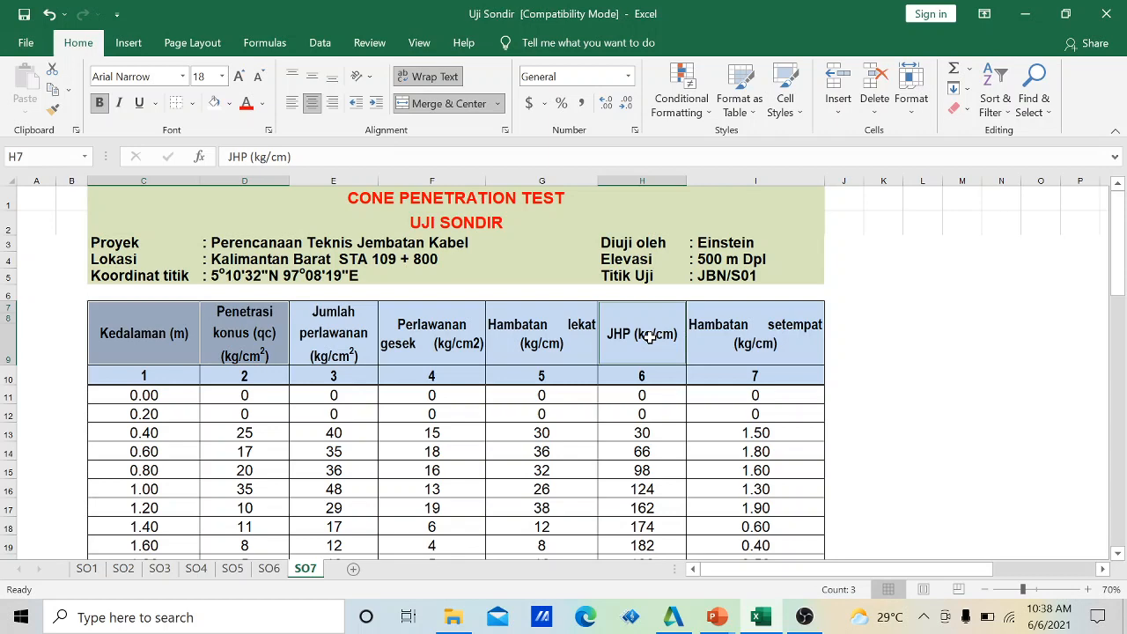
key(ctrl+c)
scroll(440, 378, down, 10)
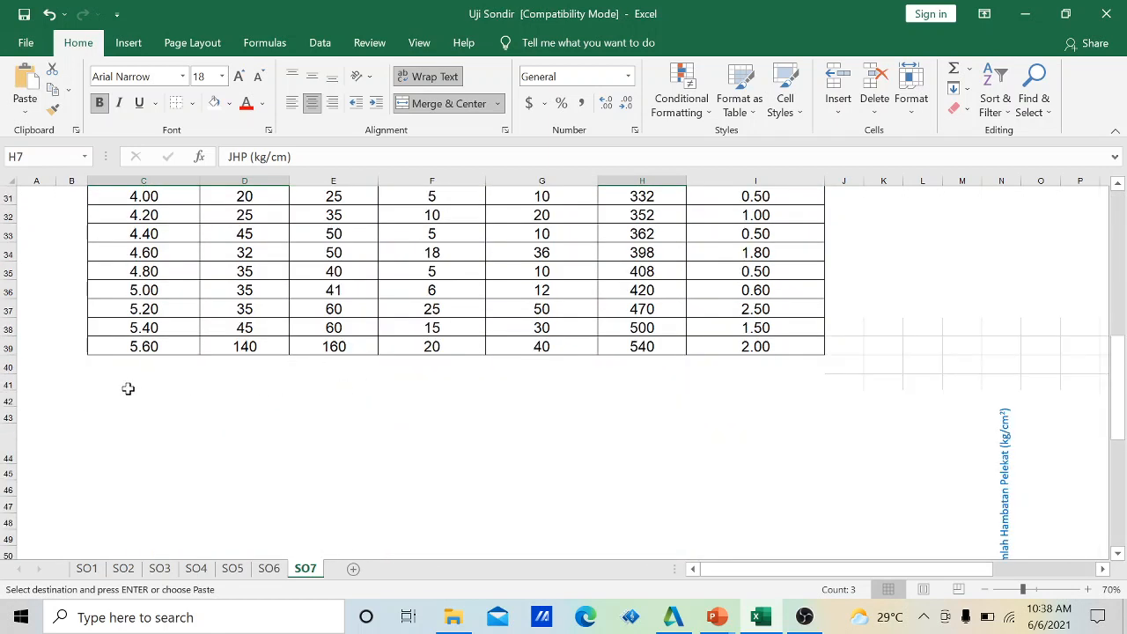
click(128, 384)
click(125, 404)
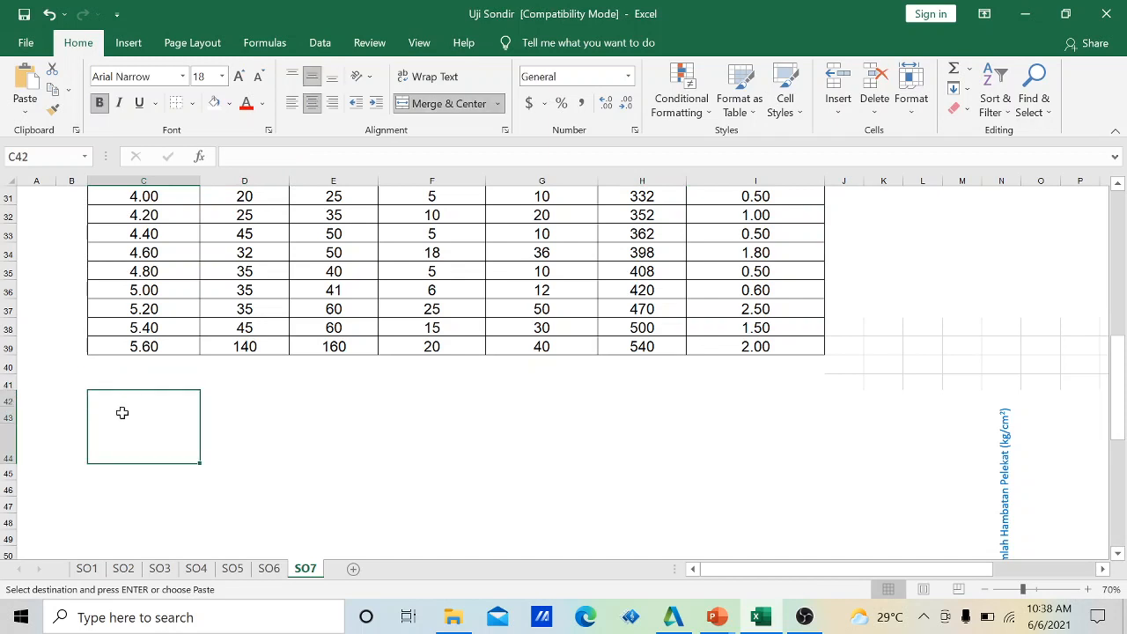
key(ctrl+v)
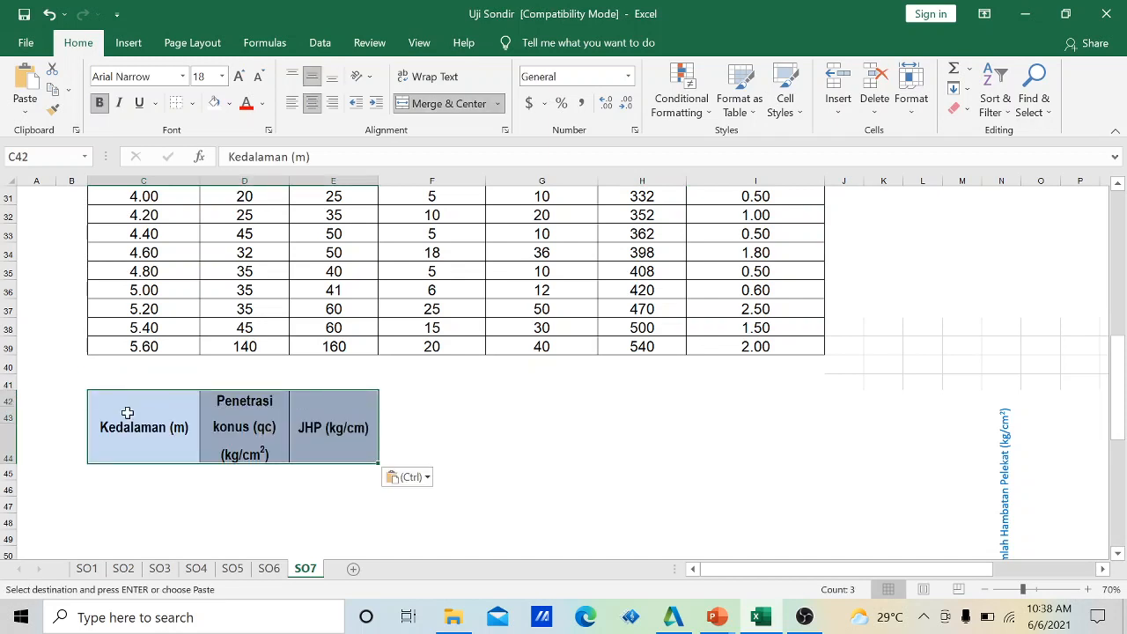
Link the first Kedalaman (m) cell of the new table, C45, to the source table with =C11.
scroll(176, 384, up, 9)
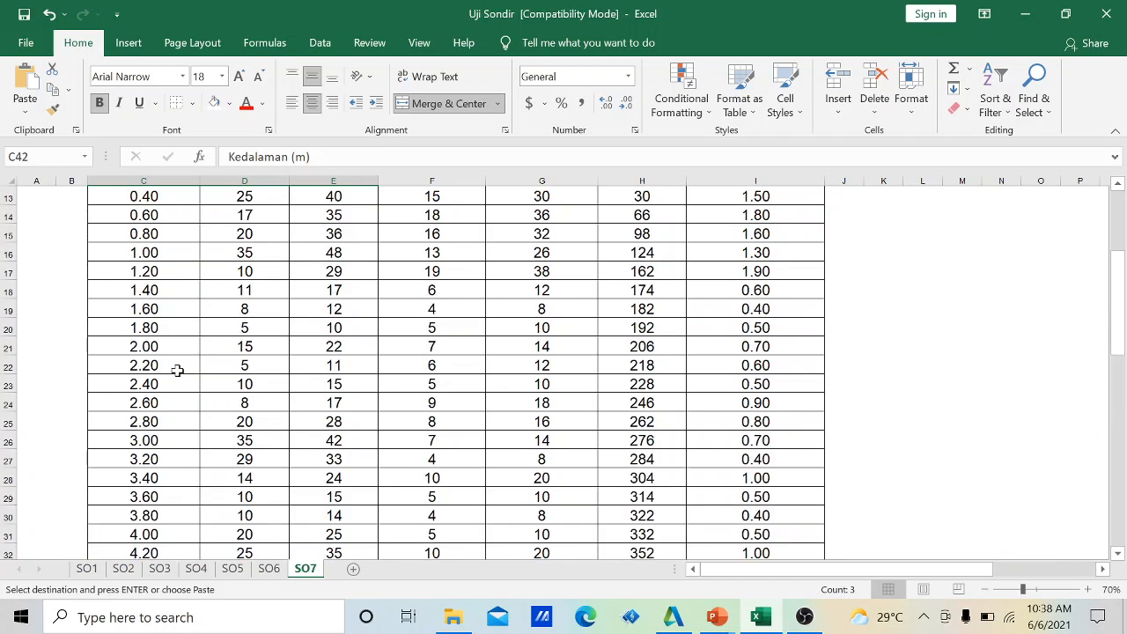
scroll(181, 365, down, 11)
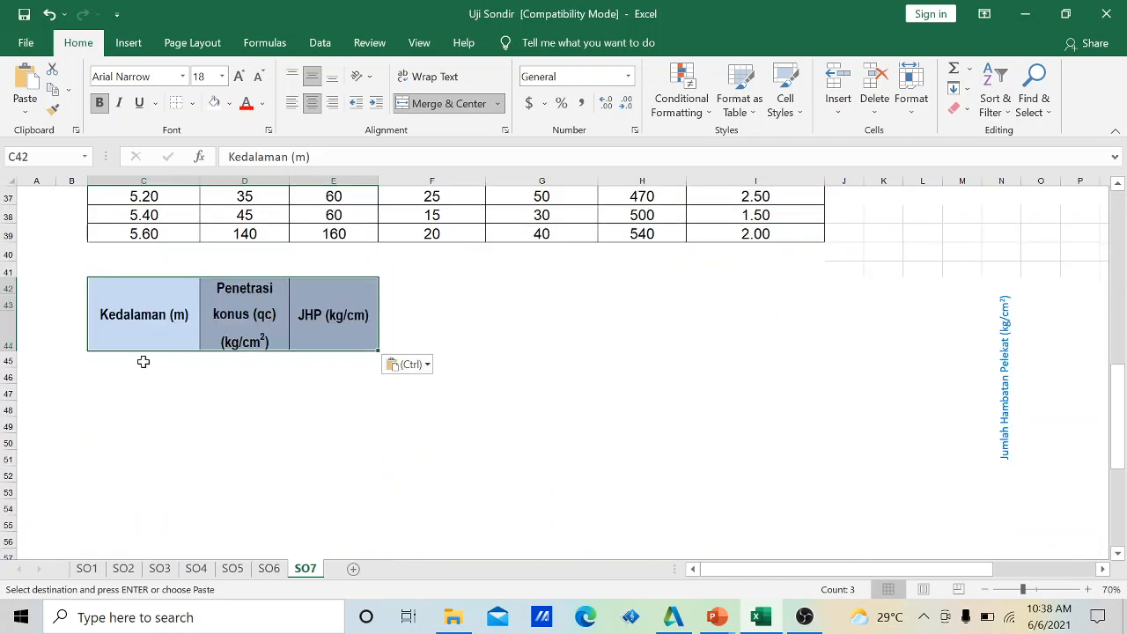
click(142, 361)
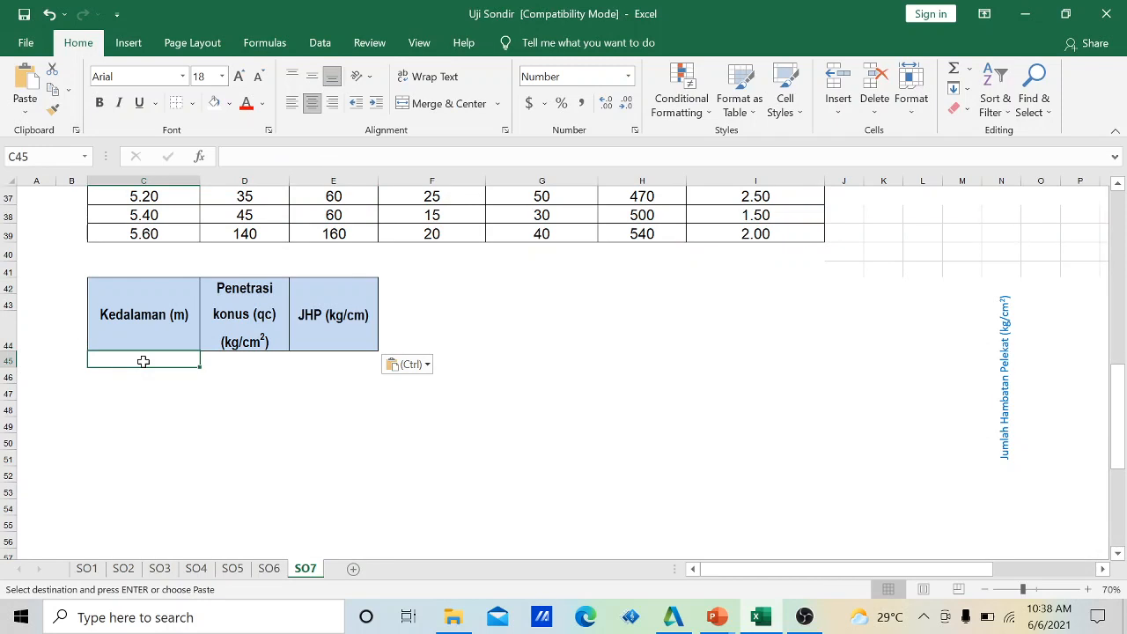
text(=)
scroll(141, 361, up, 11)
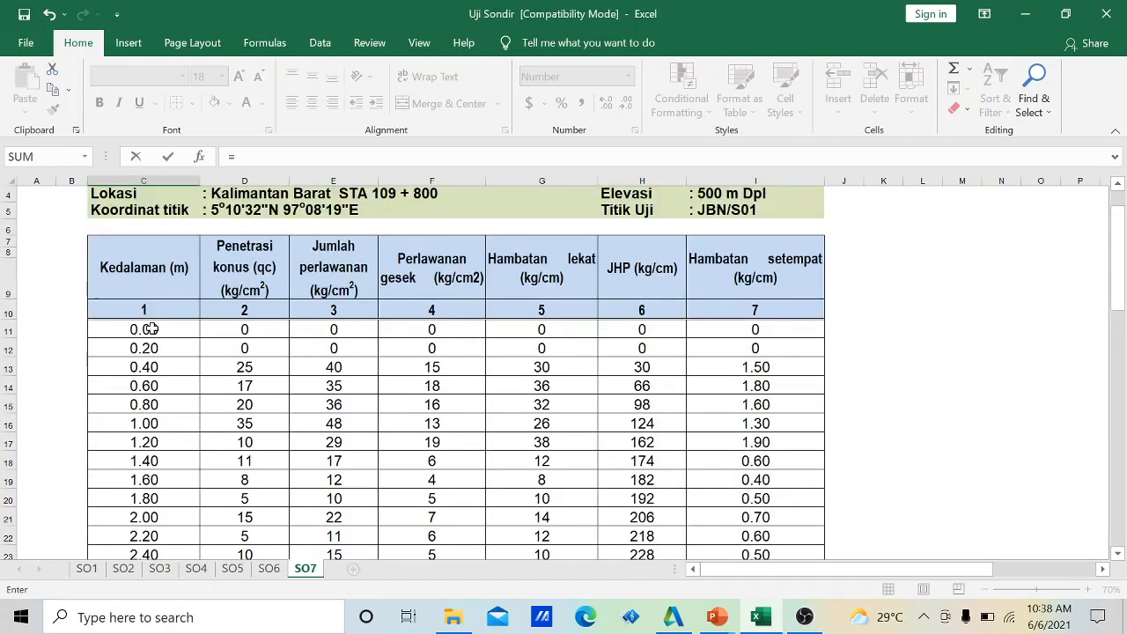
click(152, 328)
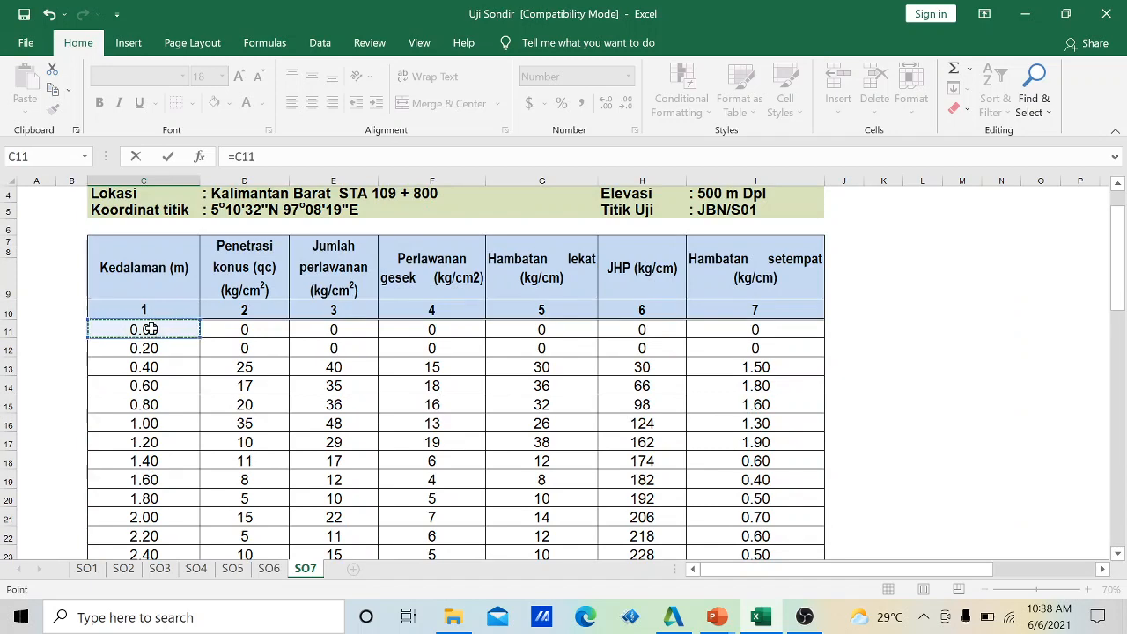
key(Return)
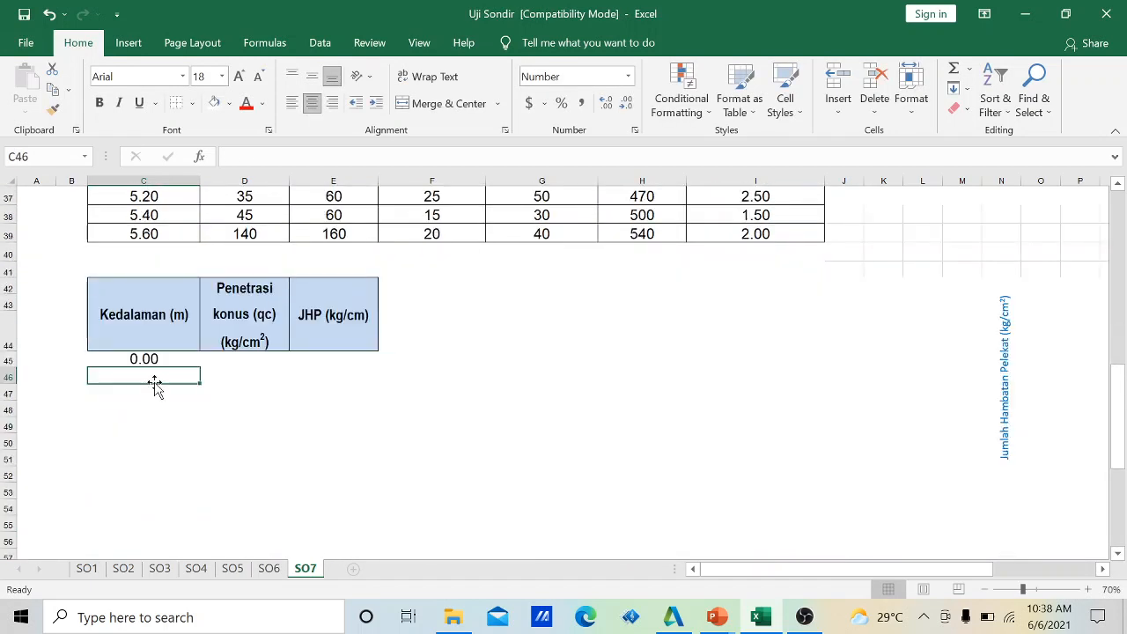
Copy the C45 depth formula down the Kedalaman column through C73, covering depths up to 5.60 m.
click(145, 359)
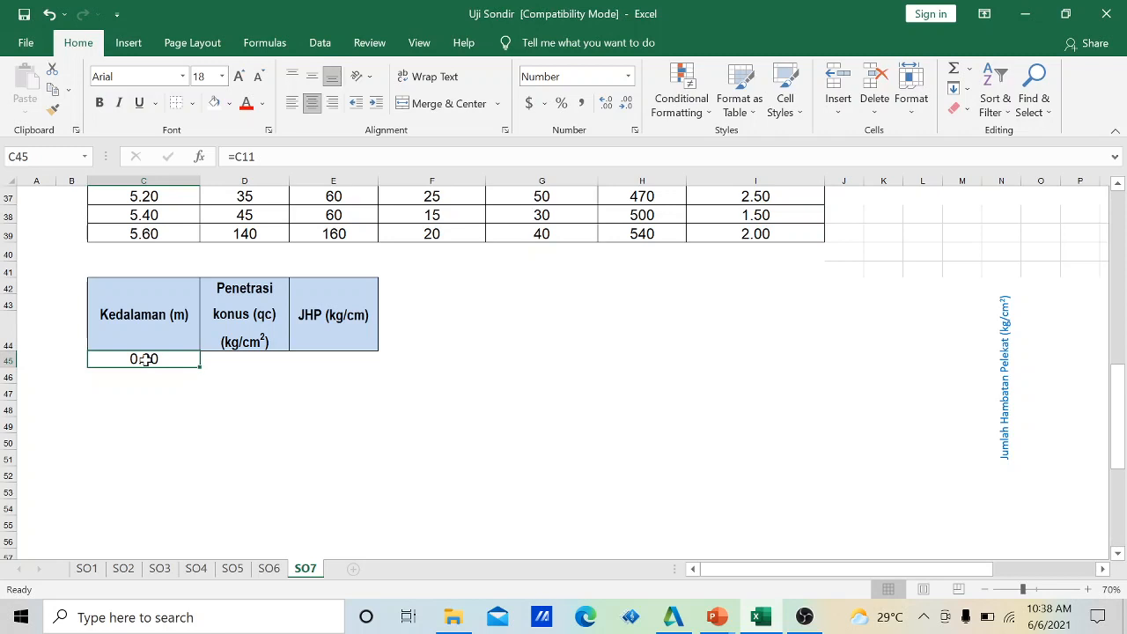
right_click(145, 359)
click(180, 224)
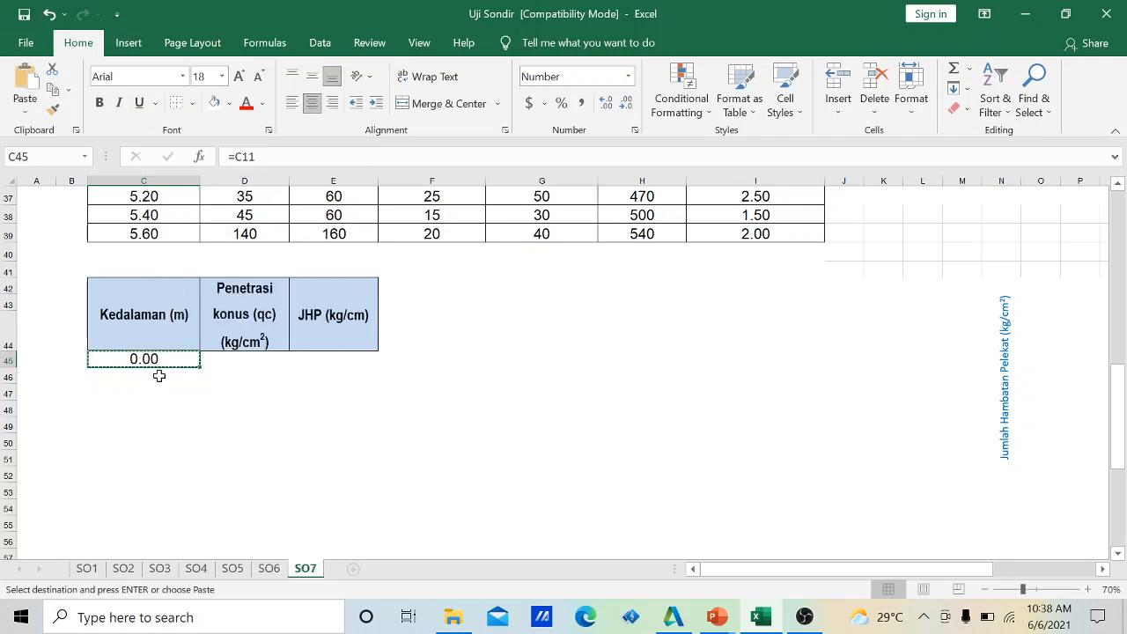
drag(158, 375, 173, 504)
right_click(159, 475)
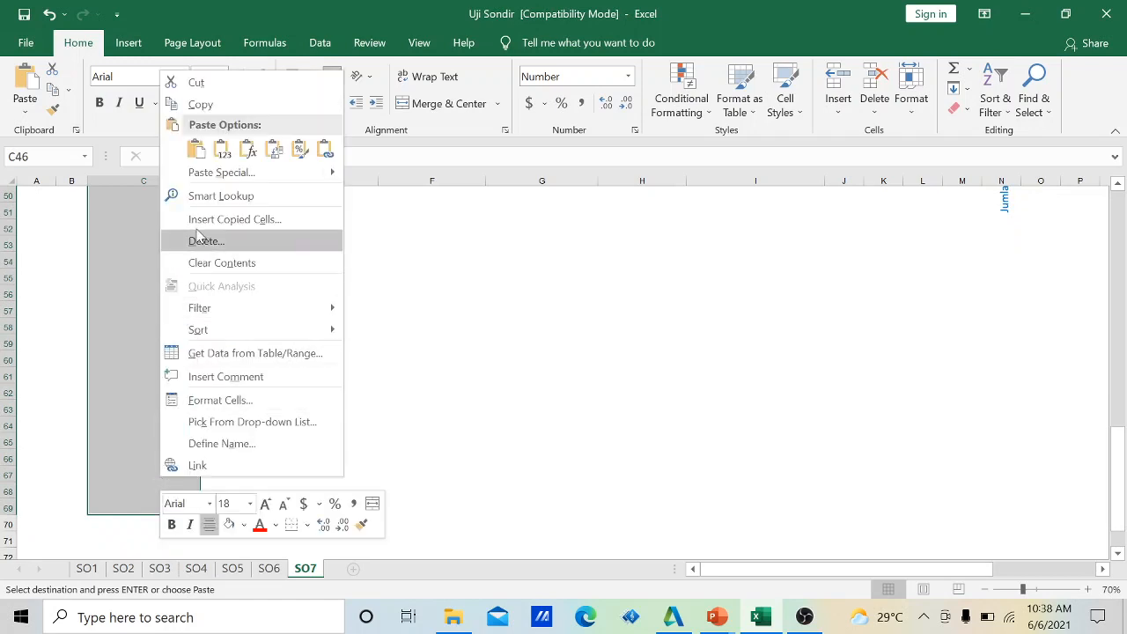
click(196, 150)
scroll(160, 426, up, 4)
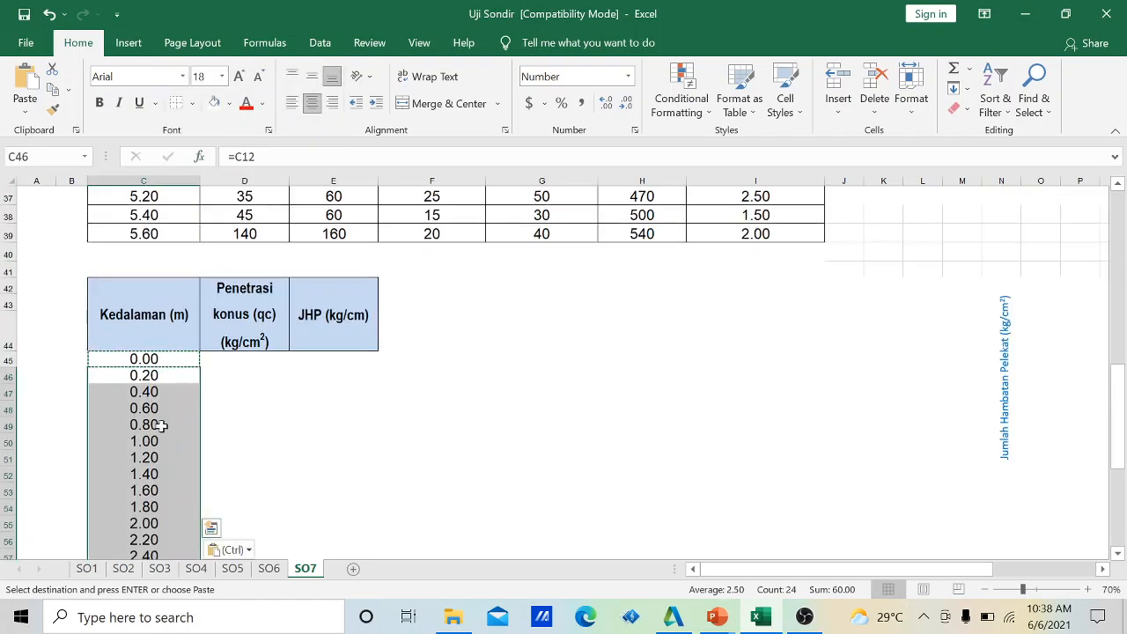
scroll(161, 425, down, 6)
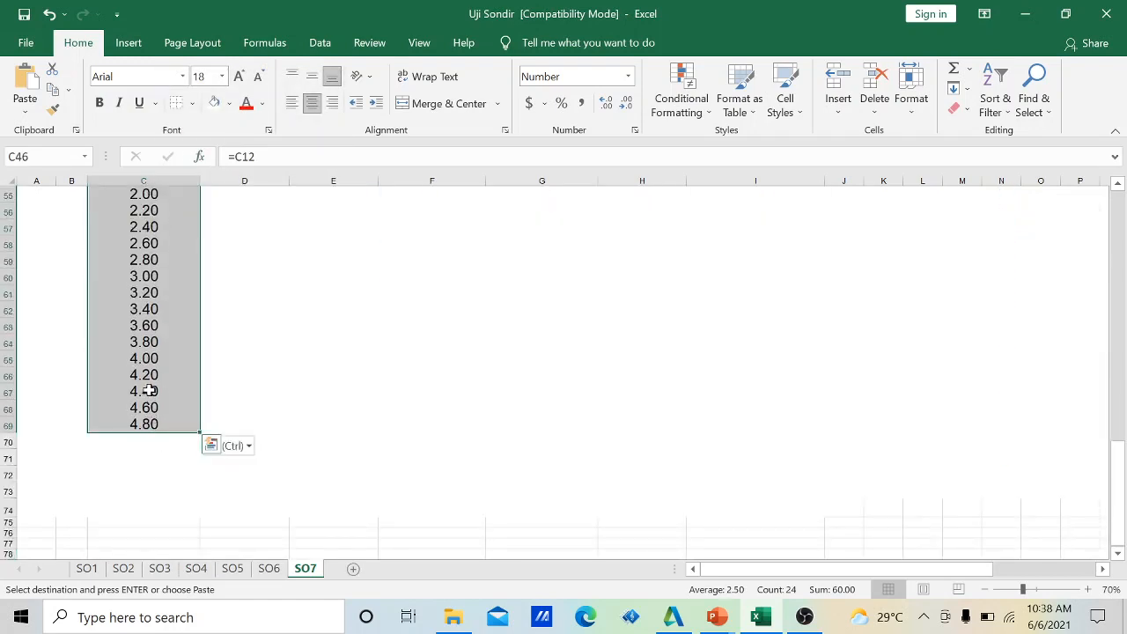
drag(150, 390, 196, 502)
click(259, 475)
scroll(260, 478, up, 7)
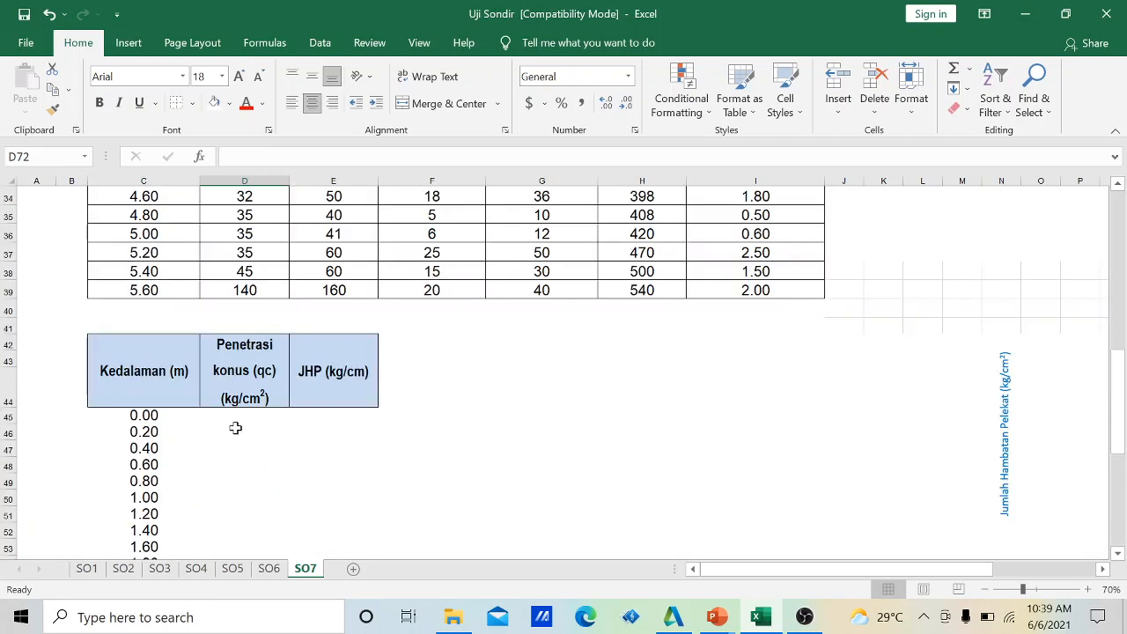
Link the first Penetrasi konus (qc) cell of the new table, D45, to the source data with =D11.
click(231, 418)
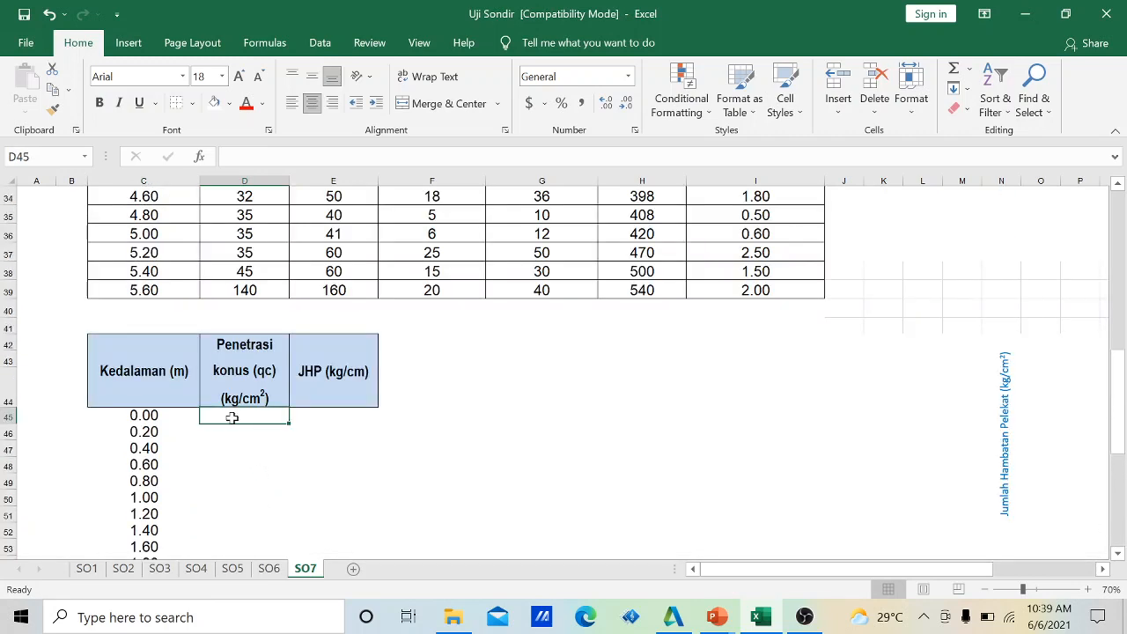
text(=)
scroll(272, 420, up, 10)
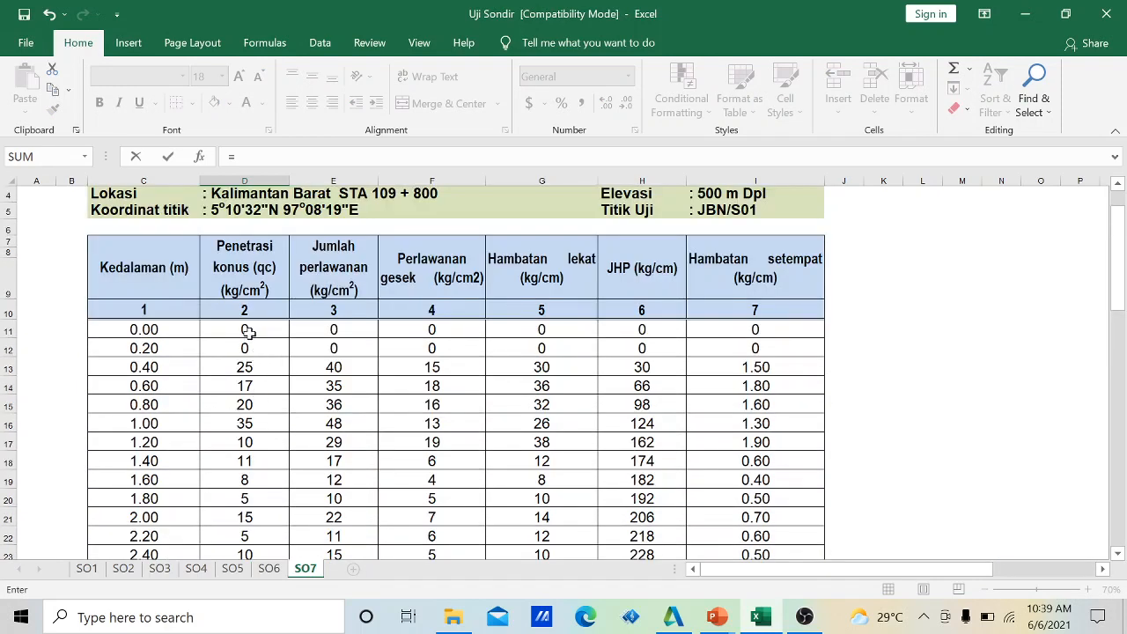
click(248, 331)
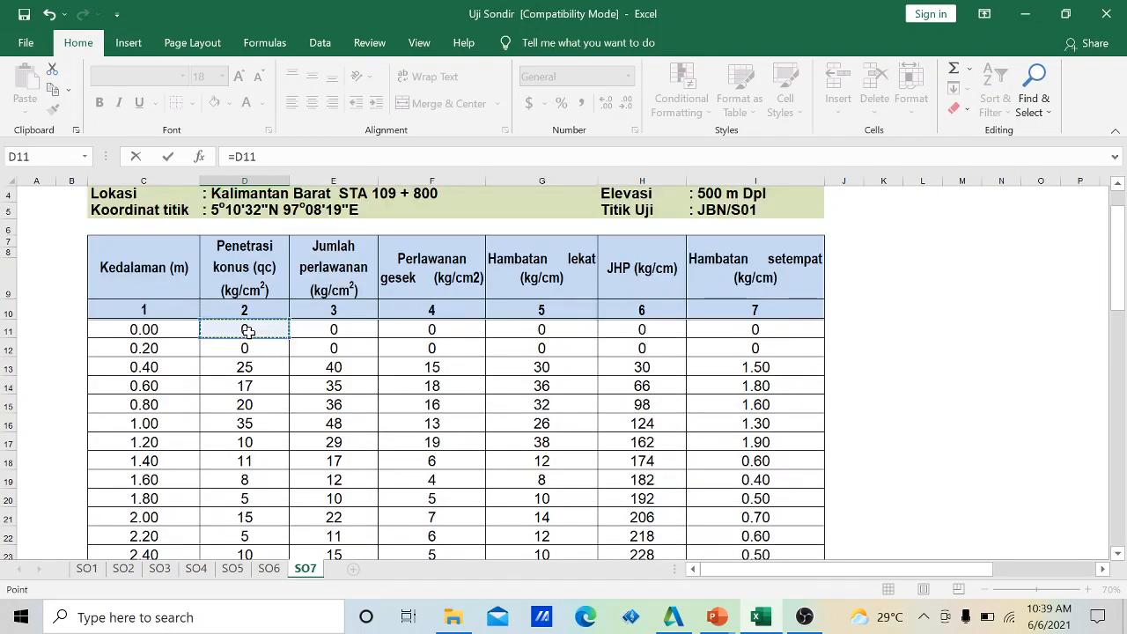
key(Return)
scroll(246, 335, down, 3)
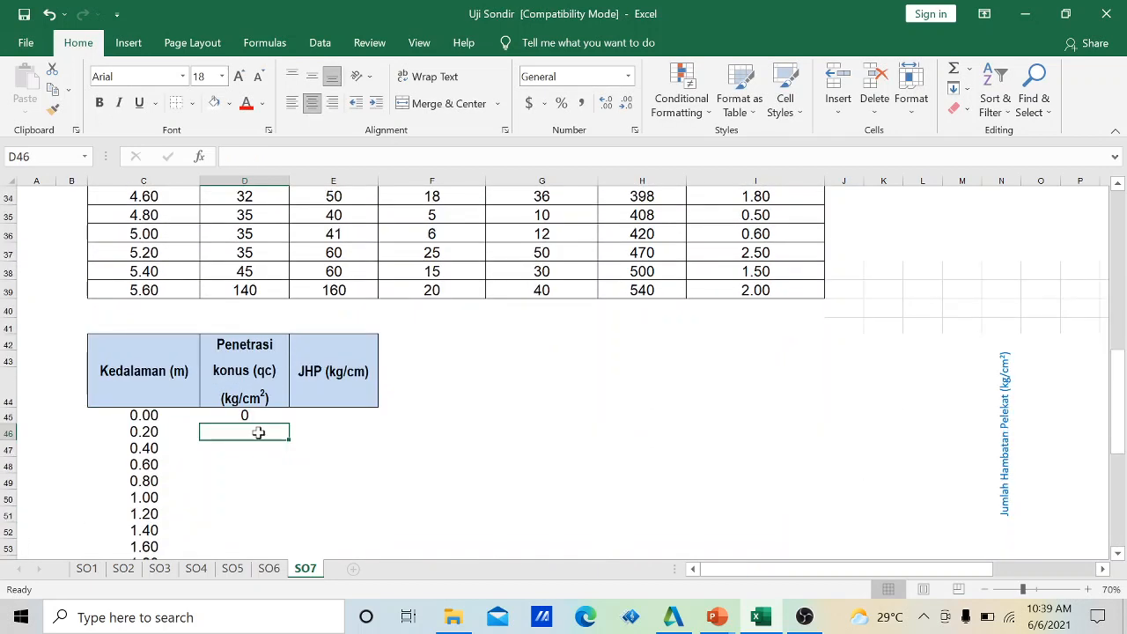
Copy the D45 cone penetration formula down the Penetrasi konus column to D46:D73.
click(244, 416)
right_click(244, 417)
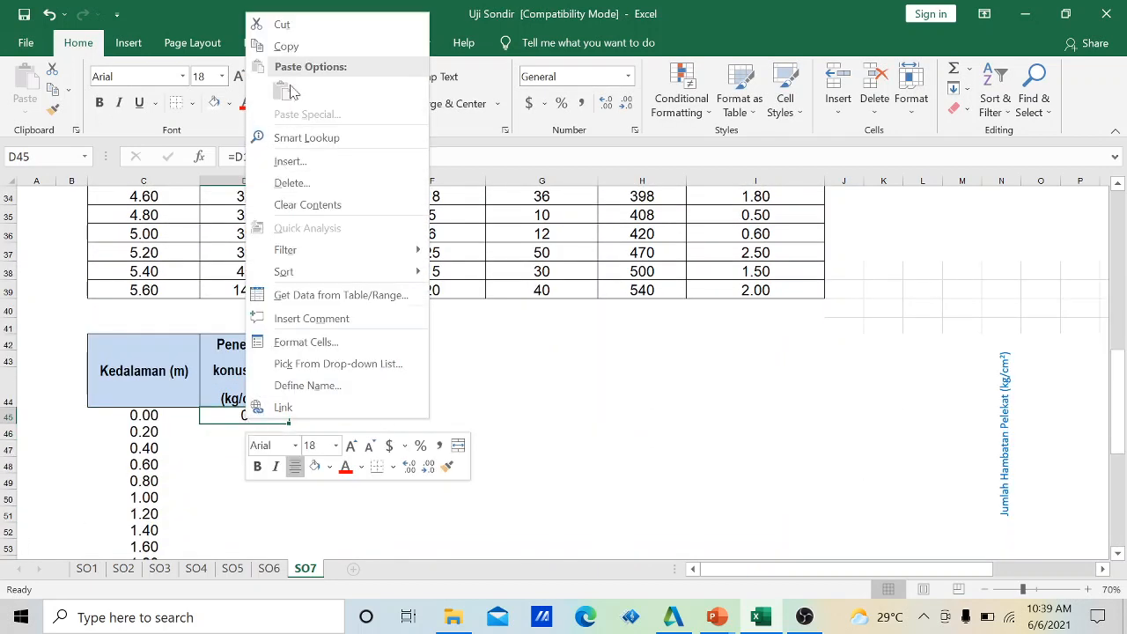
click(282, 45)
drag(243, 429, 243, 523)
right_click(249, 498)
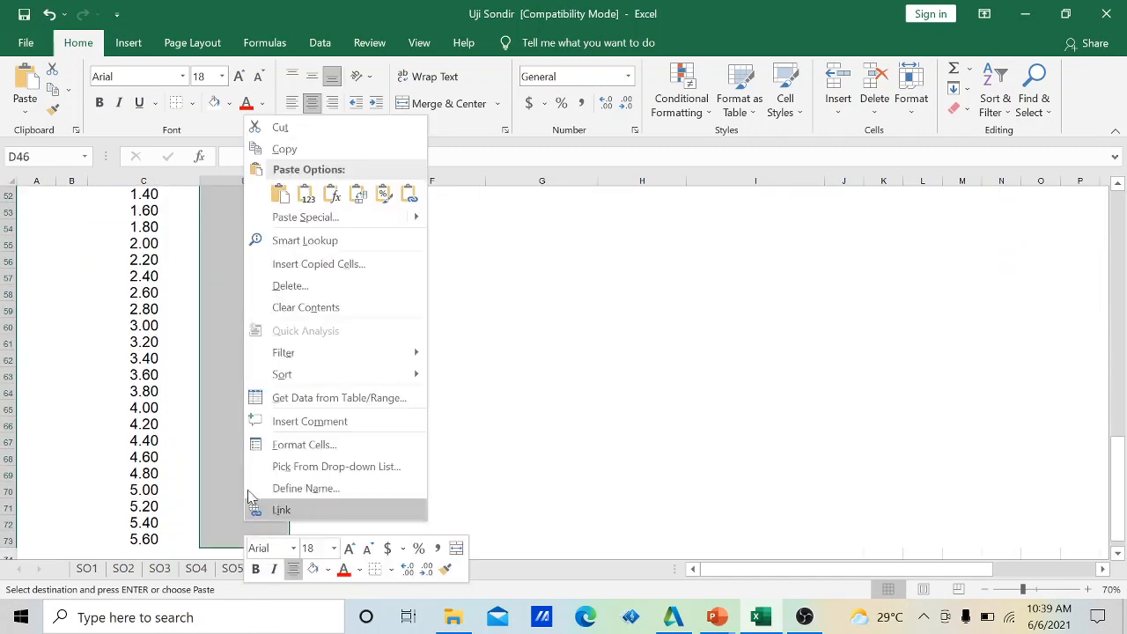
click(279, 193)
click(351, 404)
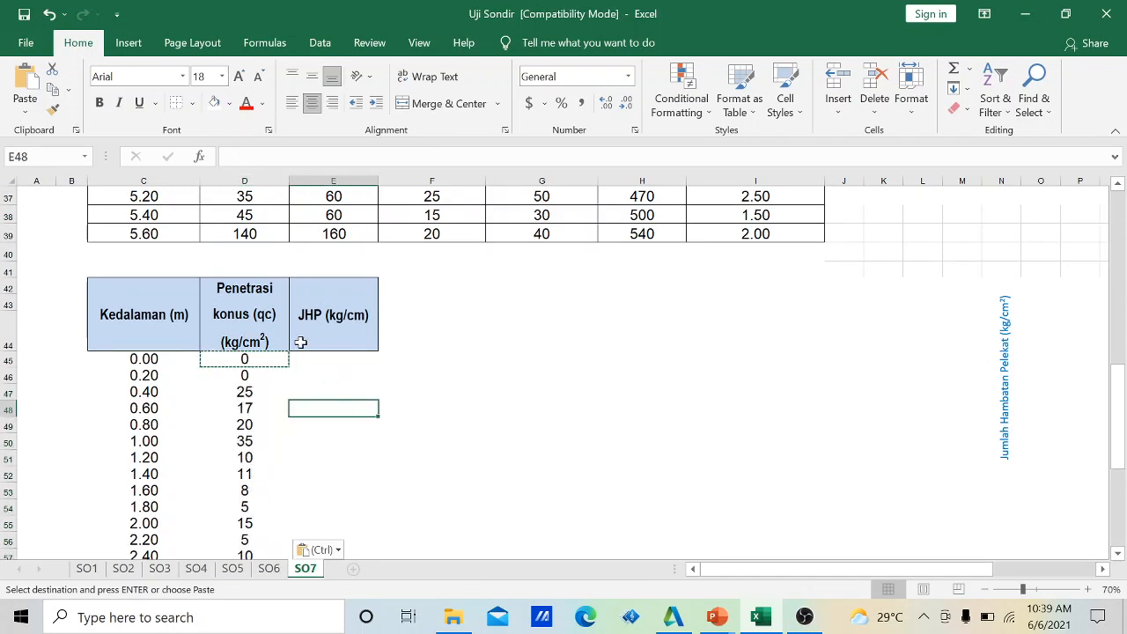
Link the first JHP (kg/cm) cell of the new table, E45, to the source data with =H11.
click(318, 359)
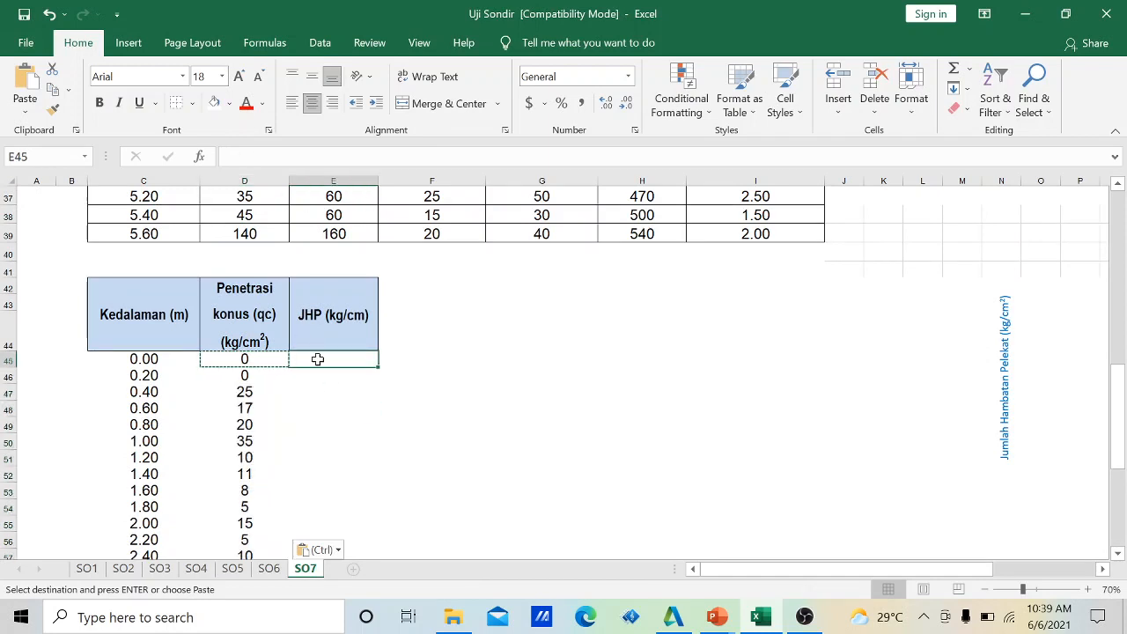
key(Escape)
text(=)
scroll(326, 353, up, 12)
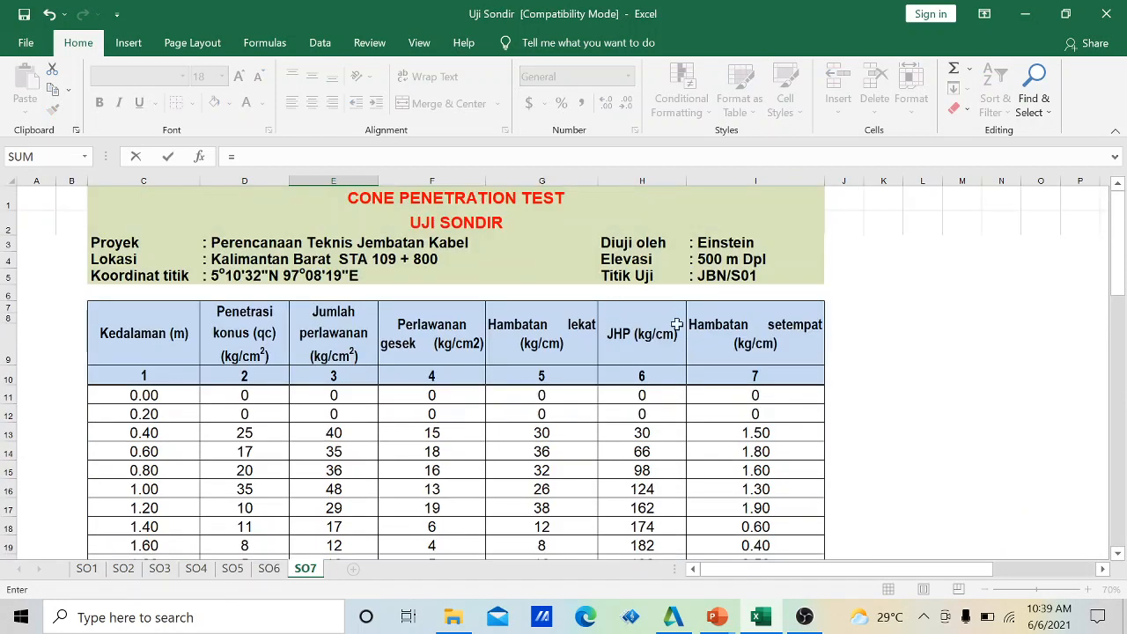
click(644, 397)
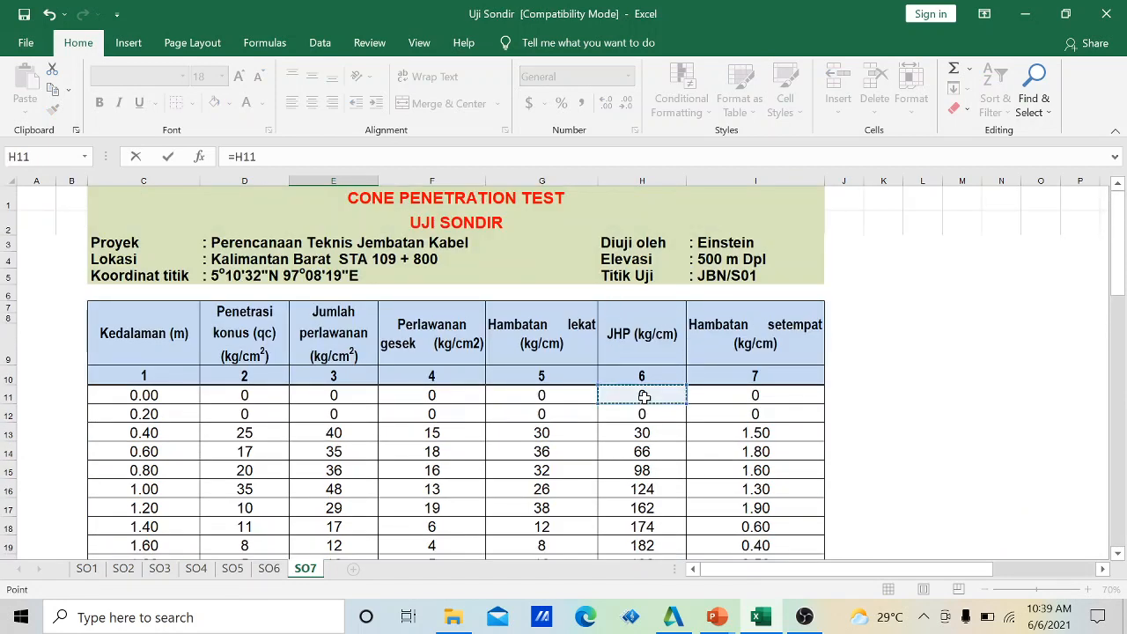
key(Return)
scroll(556, 432, down, 1)
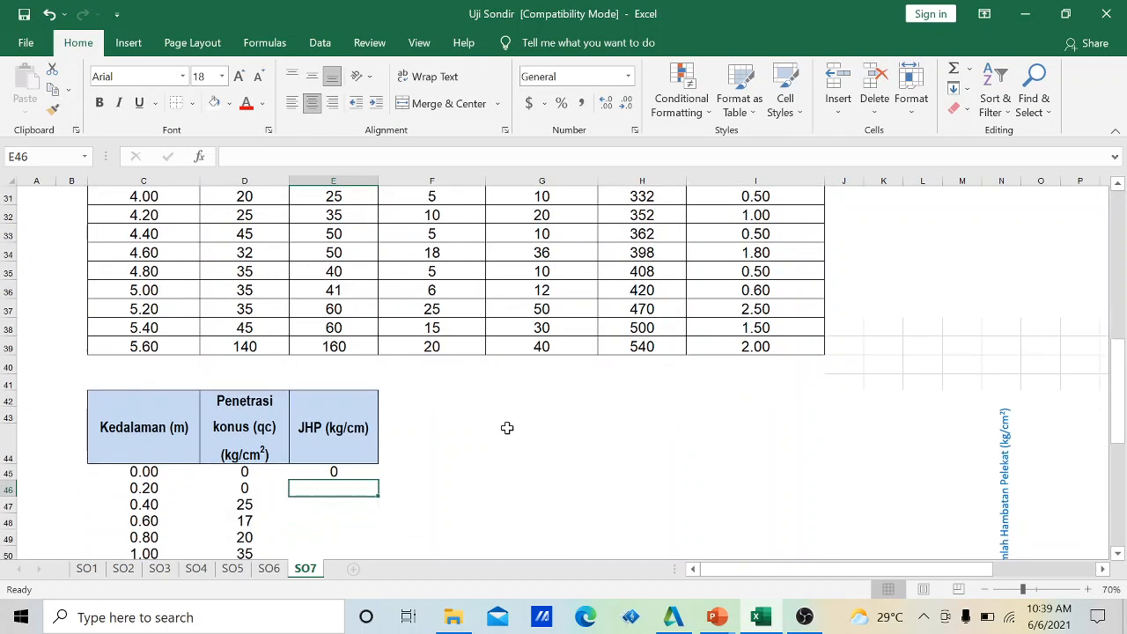
click(339, 473)
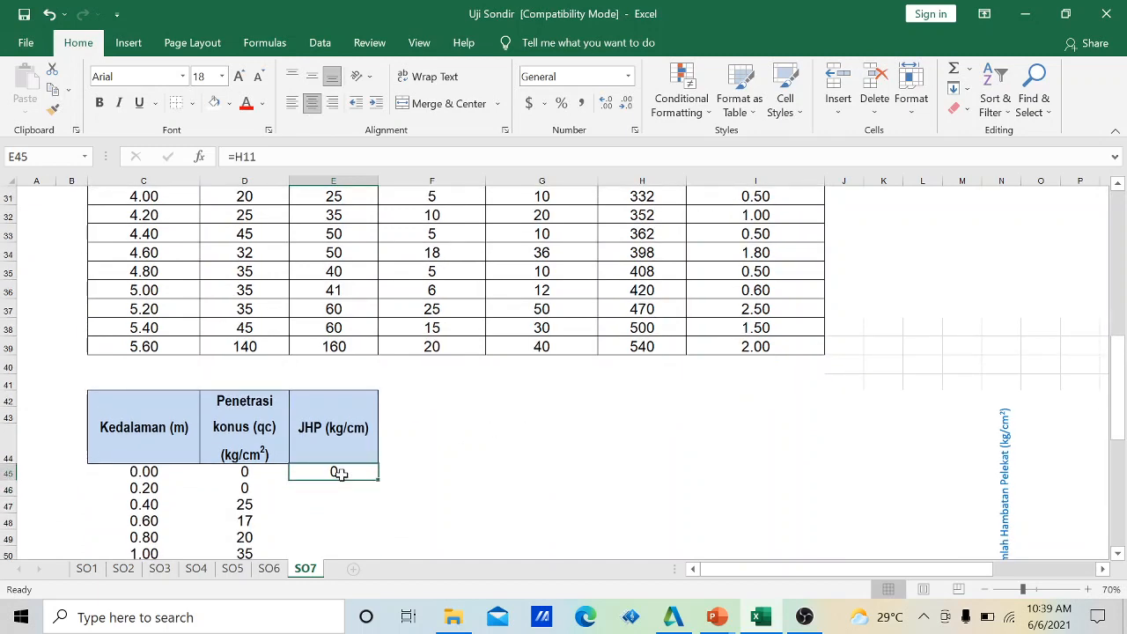
right_click(344, 474)
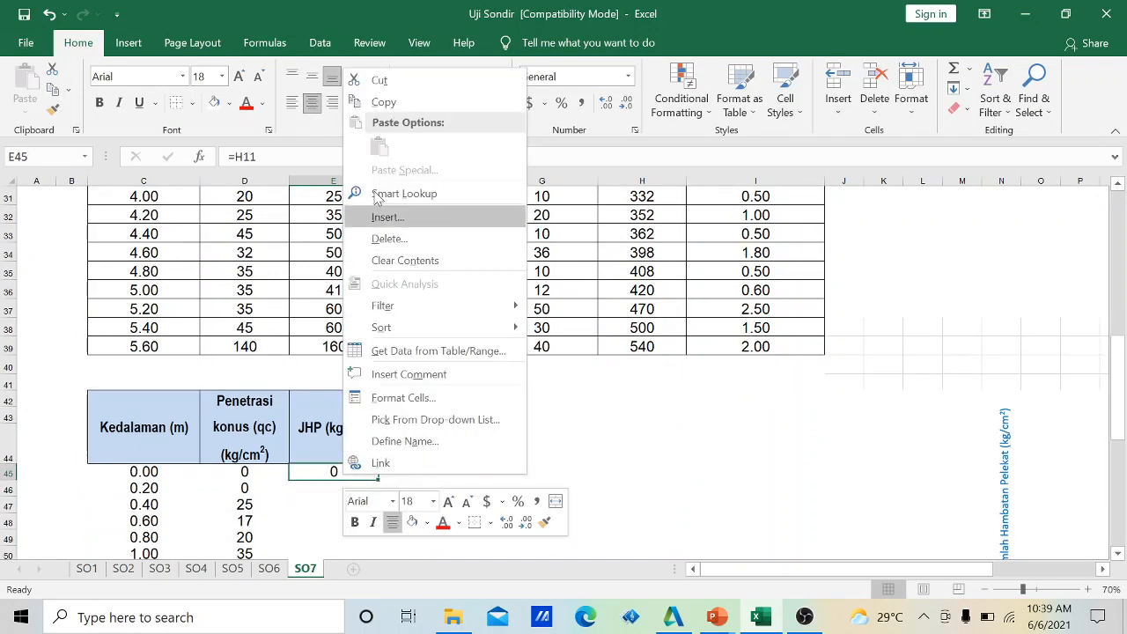
click(387, 102)
drag(316, 472, 332, 484)
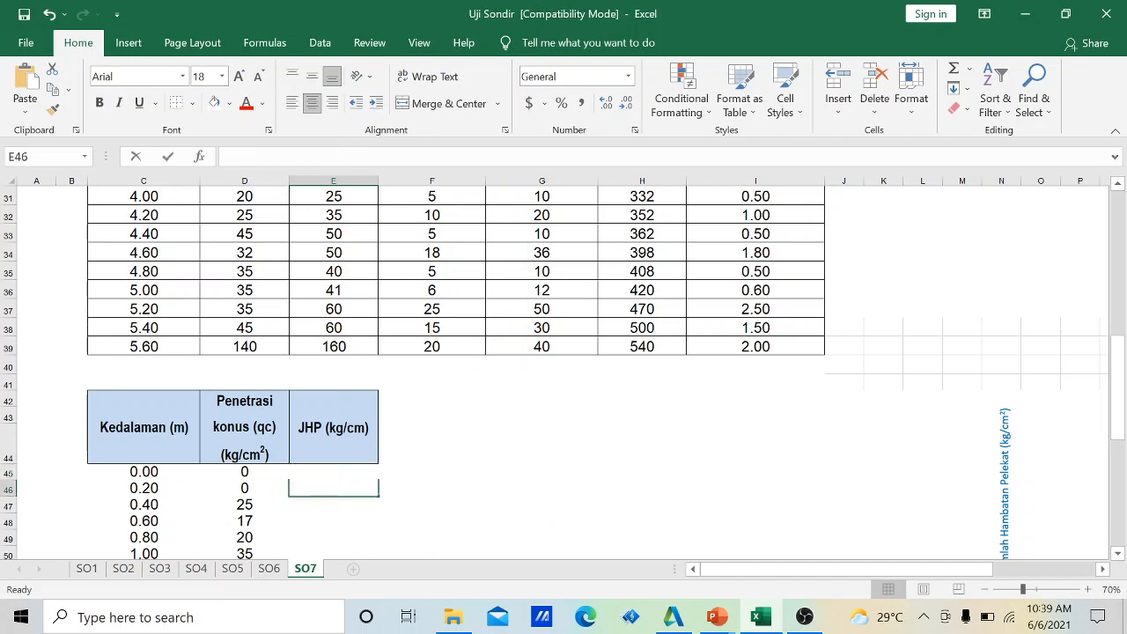
click(340, 533)
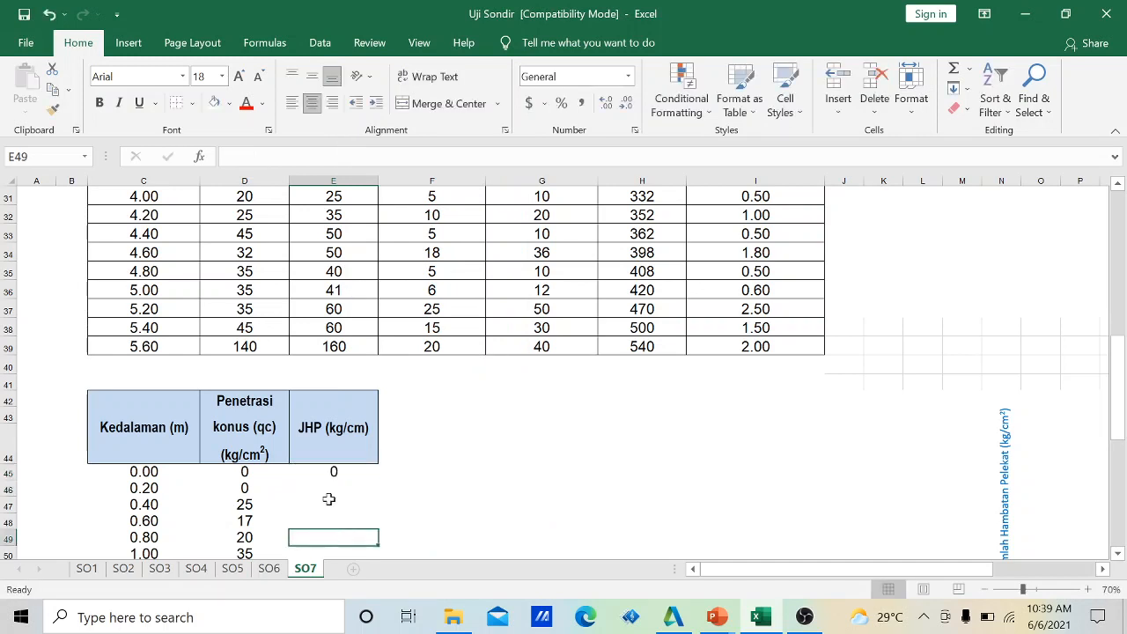
Copy the E45 JHP formula down the JHP column to E46:E73.
click(325, 485)
click(326, 473)
right_click(326, 473)
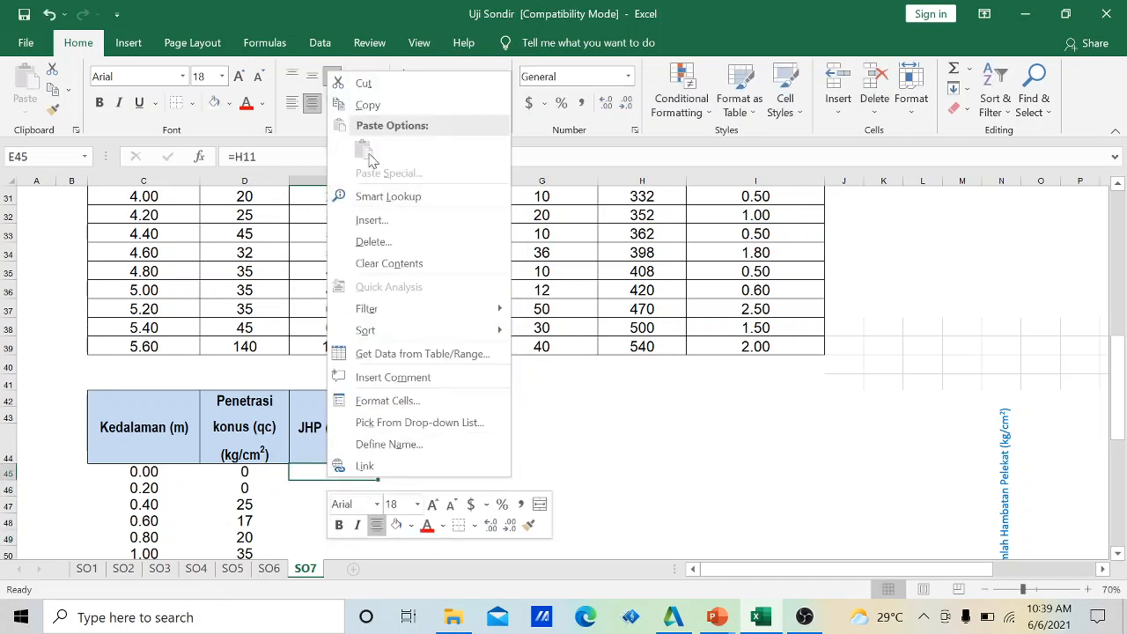
key(Escape)
key(ctrl+c)
drag(327, 485, 327, 516)
right_click(327, 516)
click(361, 190)
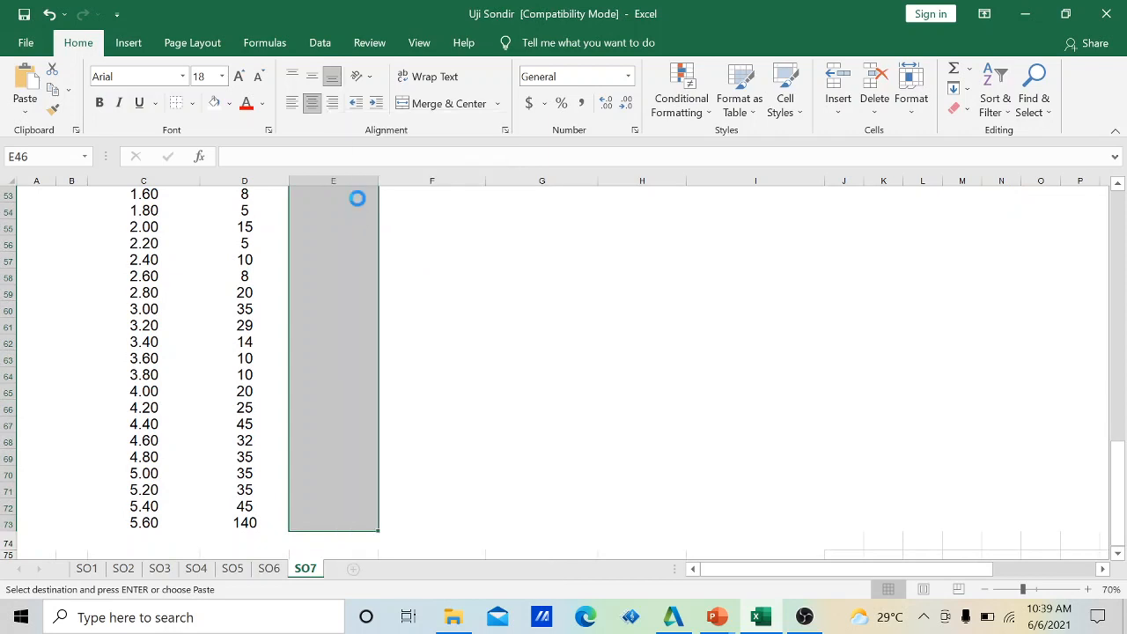
scroll(360, 315, up, 5)
click(277, 402)
Apply all borders to the new table's data range C45:E73.
drag(150, 359, 320, 528)
click(192, 102)
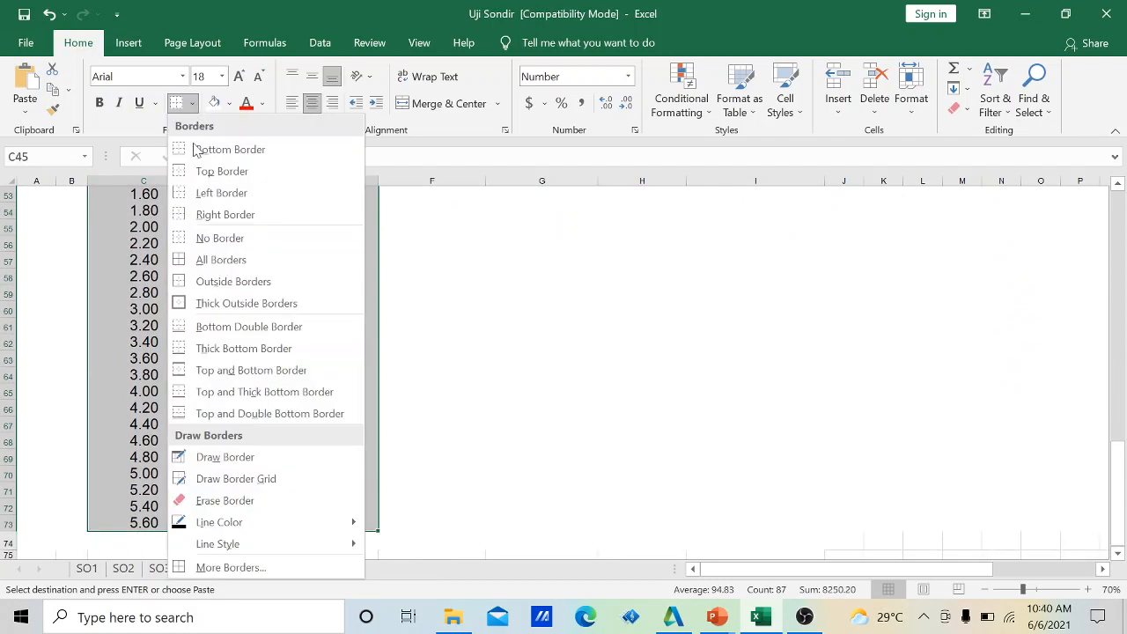
click(199, 269)
scroll(251, 397, up, 6)
click(316, 411)
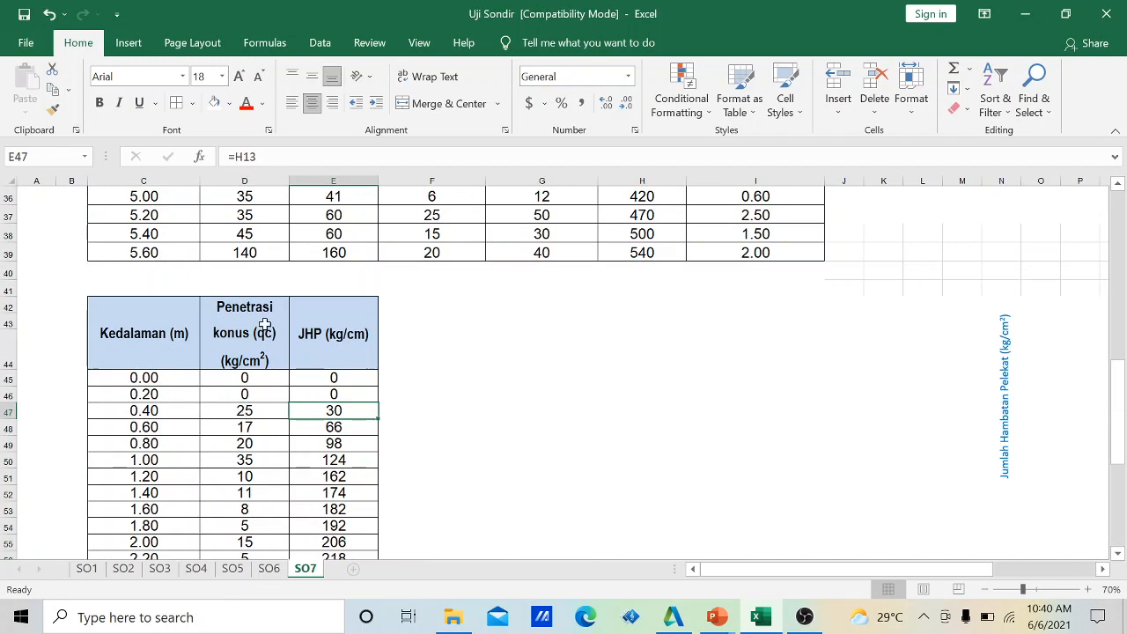
Insert a scatter chart with straight lines and markers from the new table's data in C45:E73.
click(134, 378)
drag(185, 377, 319, 489)
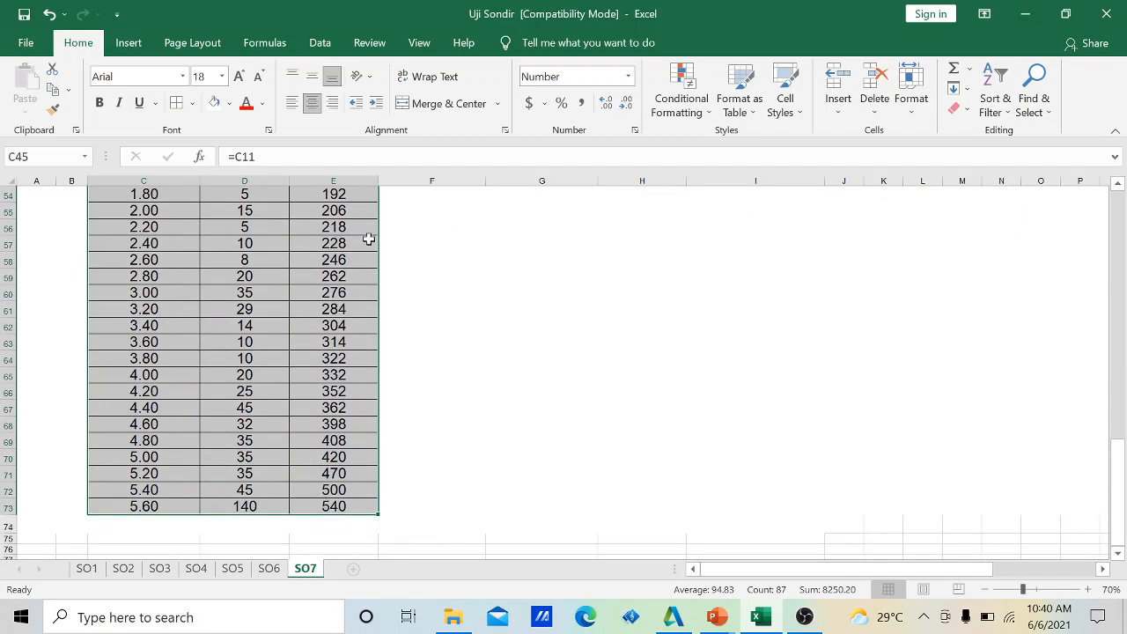
click(129, 44)
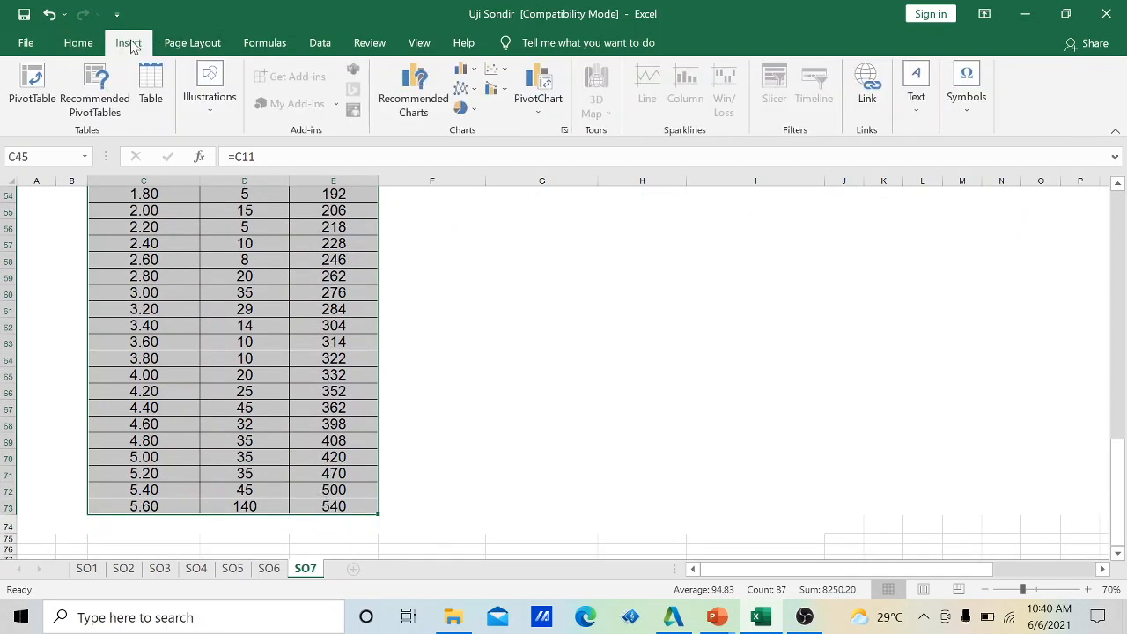
click(505, 74)
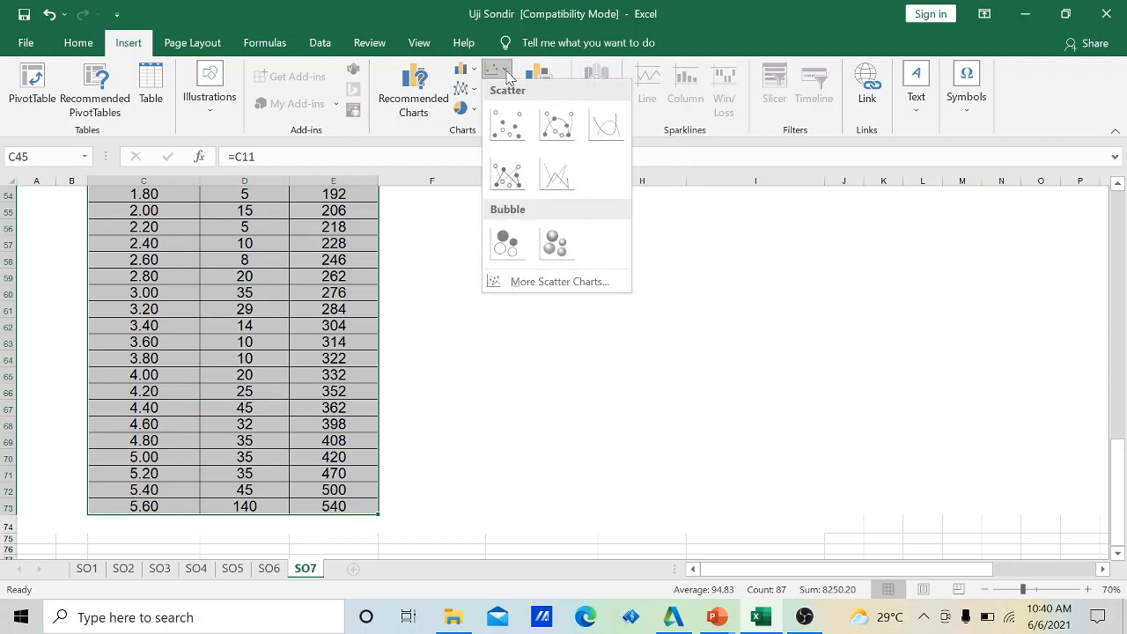
click(516, 182)
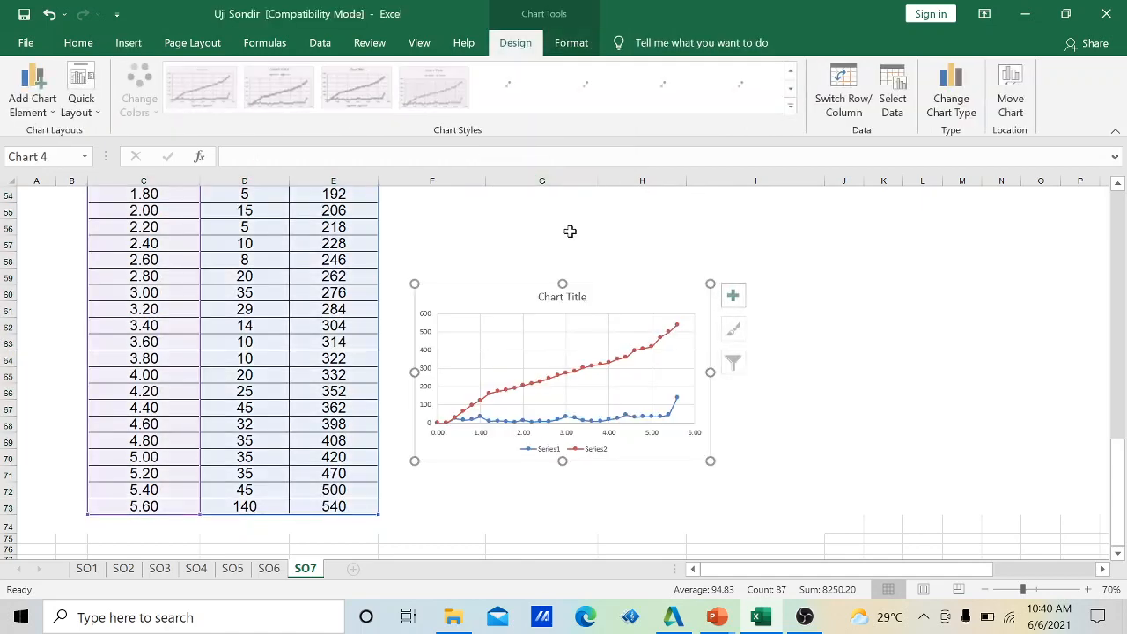
Move the chart up beside the first data rows of the new summary table.
scroll(600, 318, up, 1)
scroll(590, 348, up, 2)
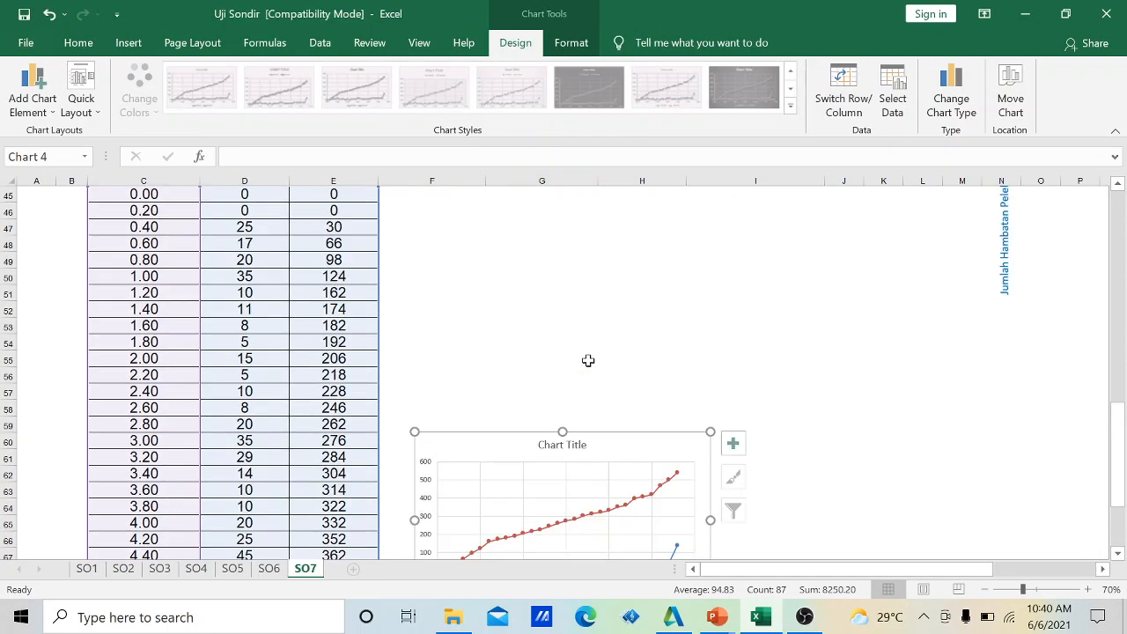
drag(603, 432, 615, 287)
scroll(608, 297, up, 3)
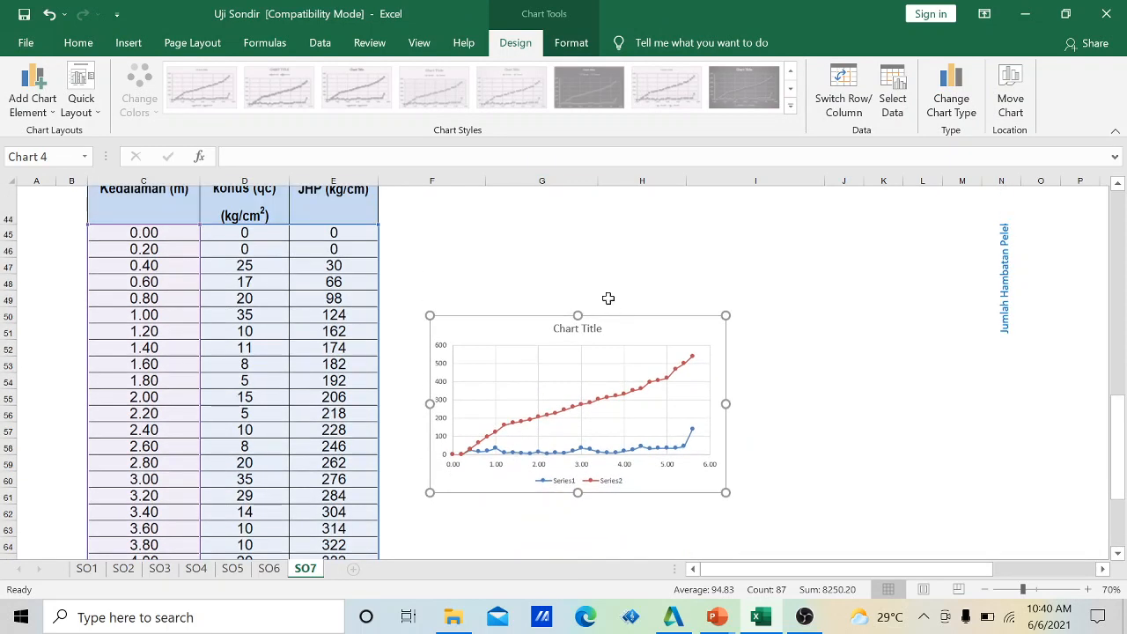
drag(556, 458, 552, 374)
Delete the stray vertical text box reading "Jumlah Hambatan Pelekat (kg/cm²)" beside the chart.
click(1003, 407)
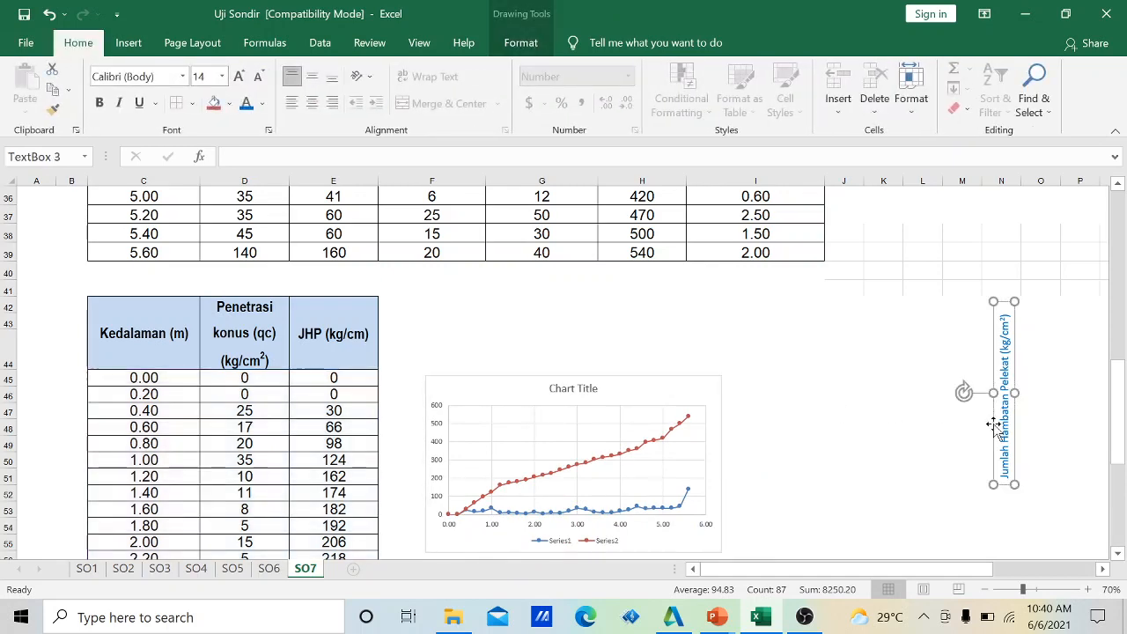
key(Delete)
scroll(673, 449, down, 2)
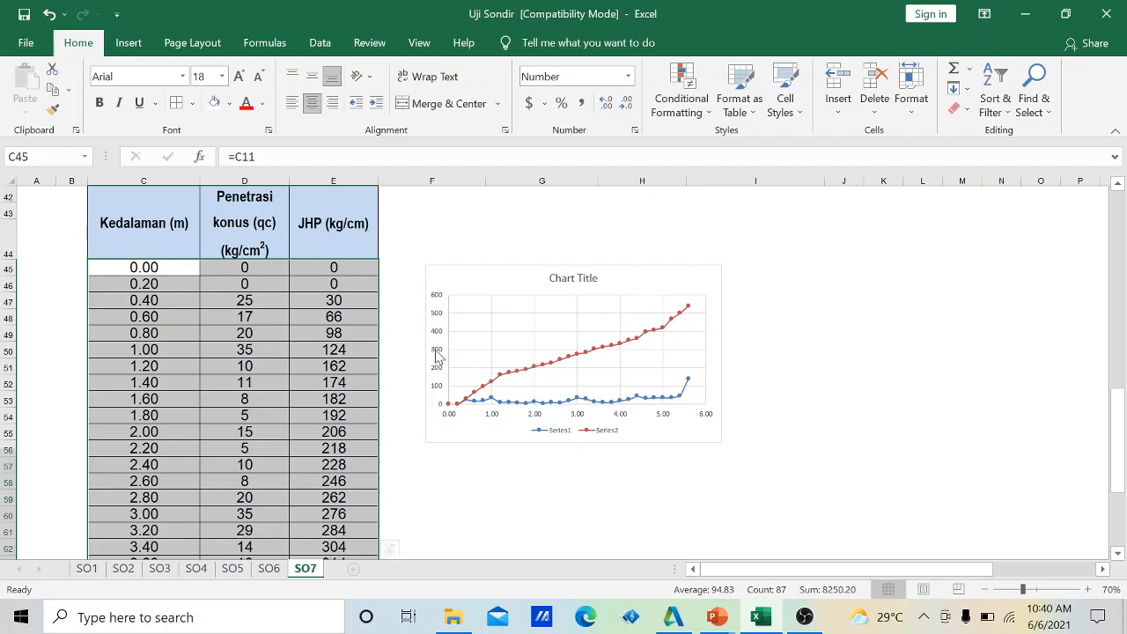
Enlarge the chart to span about columns F to M and rows 45 to 60.
scroll(338, 334, down, 7)
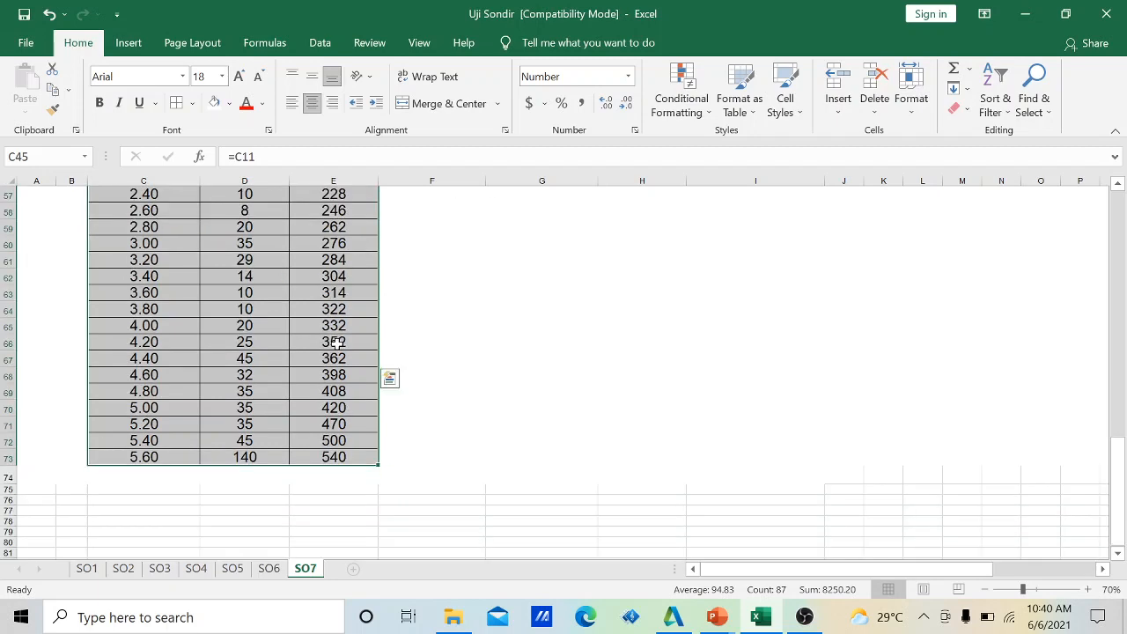
scroll(338, 359, up, 7)
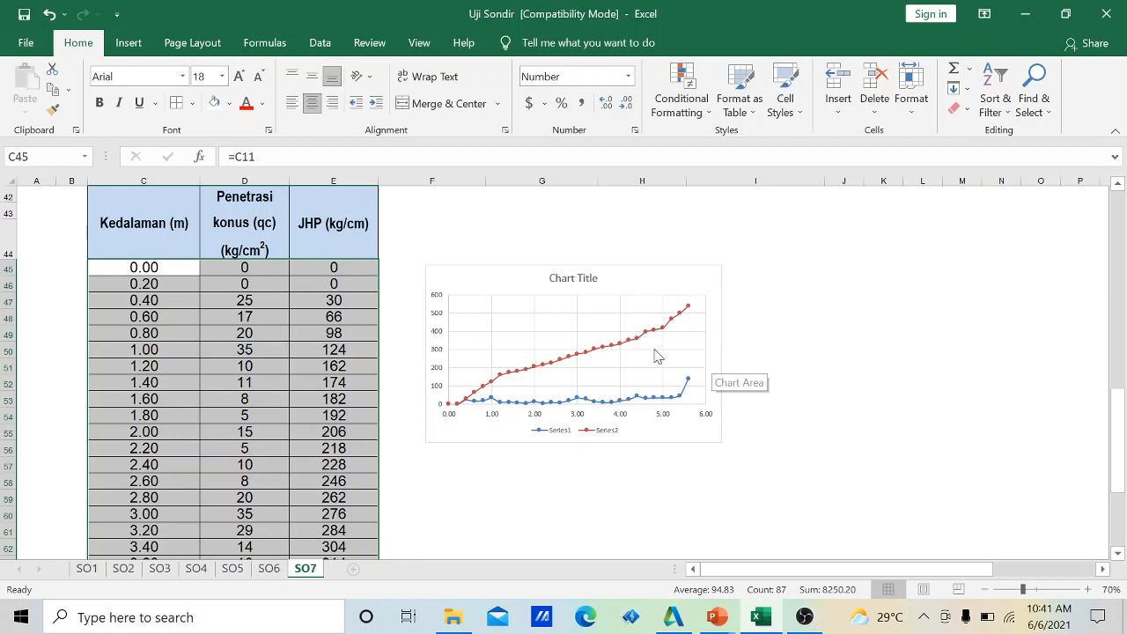
click(722, 355)
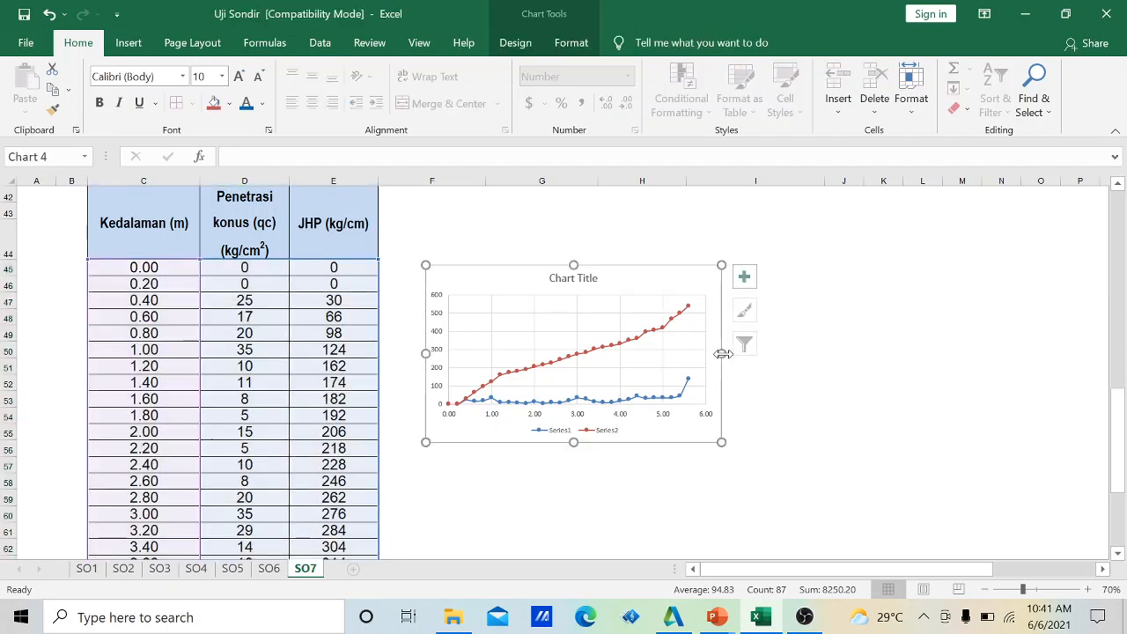
drag(722, 354, 973, 358)
drag(700, 442, 699, 508)
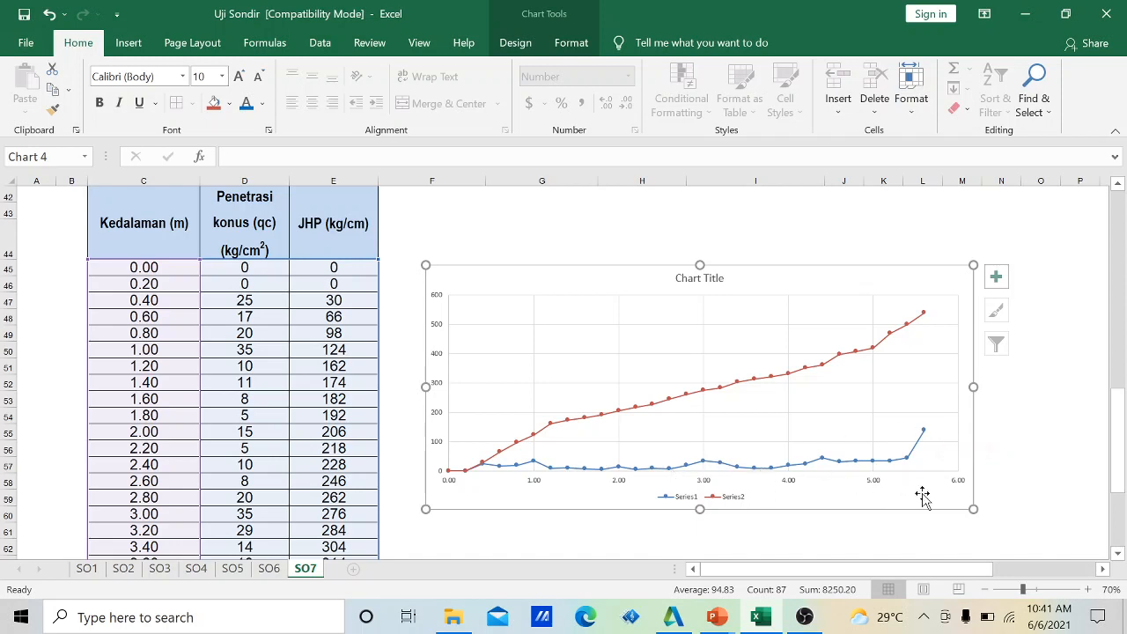
drag(972, 387, 987, 388)
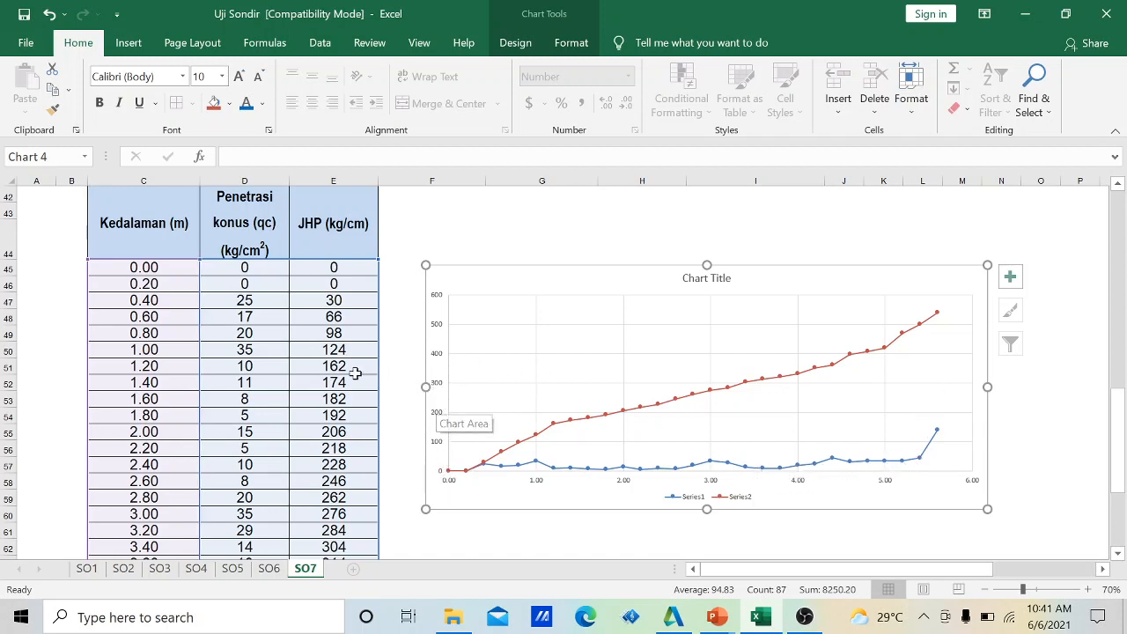
Set the major unit of the chart's vertical axis to 50.
click(444, 394)
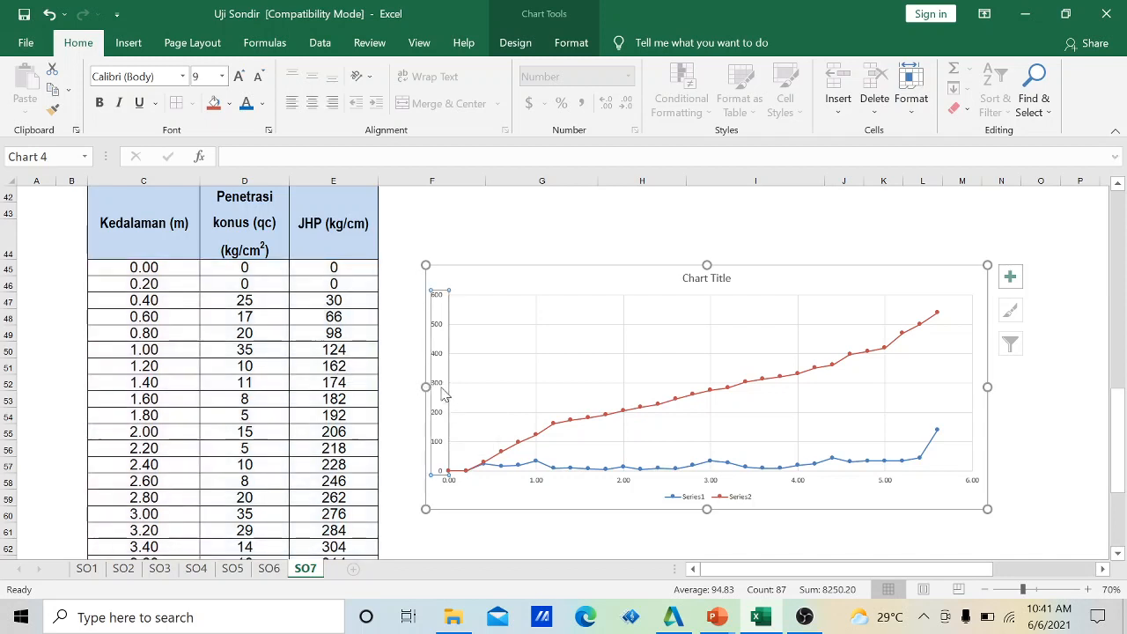
click(387, 398)
click(440, 396)
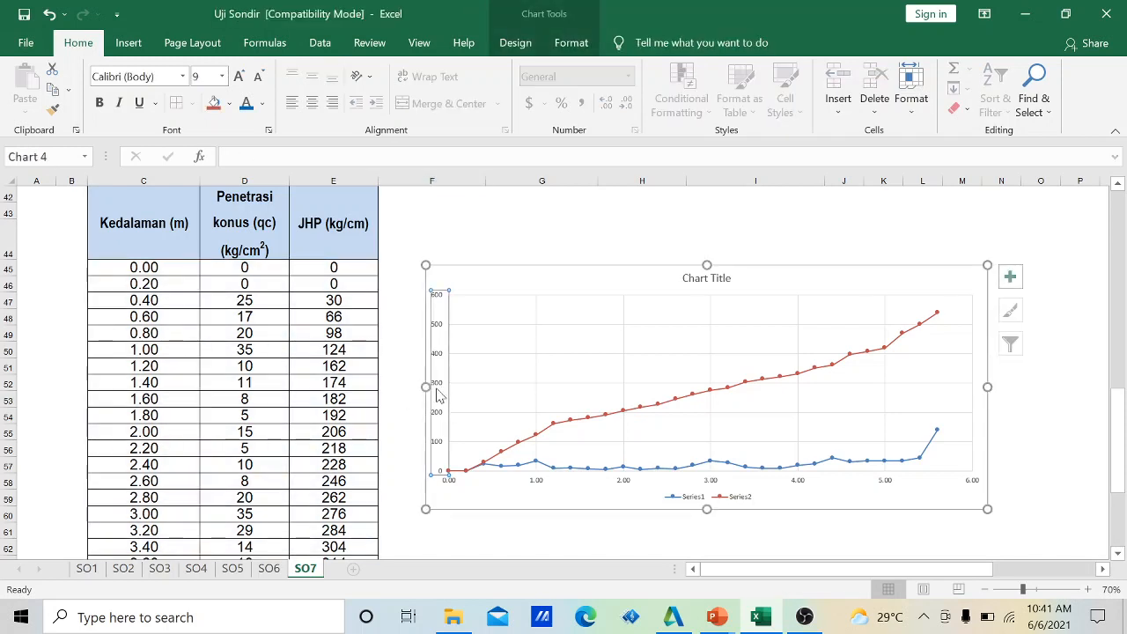
right_click(439, 396)
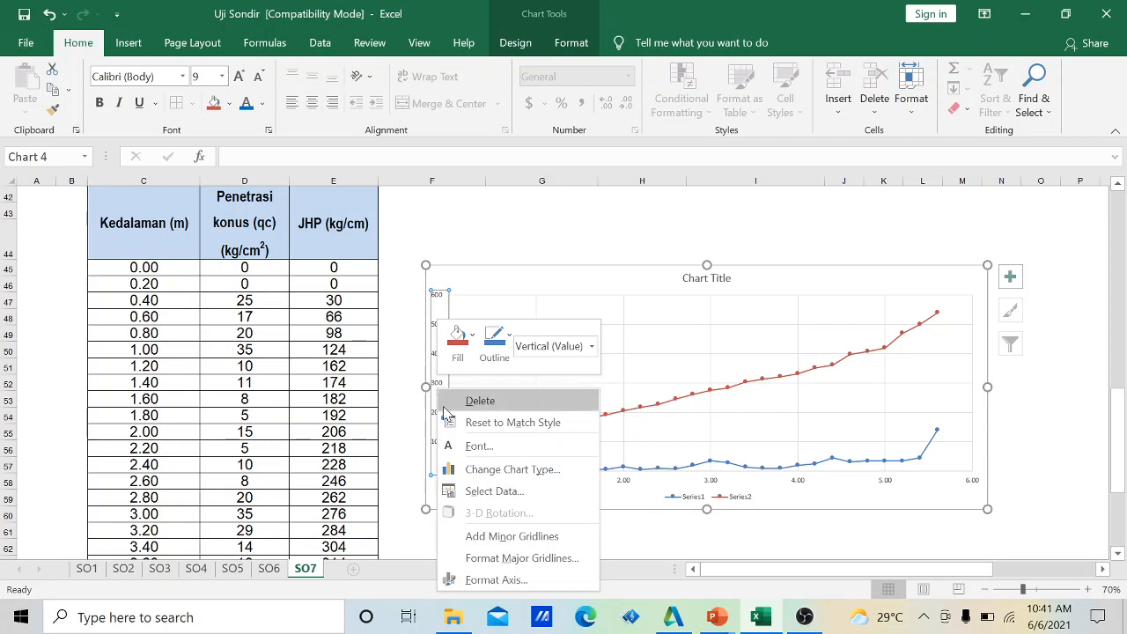
click(496, 580)
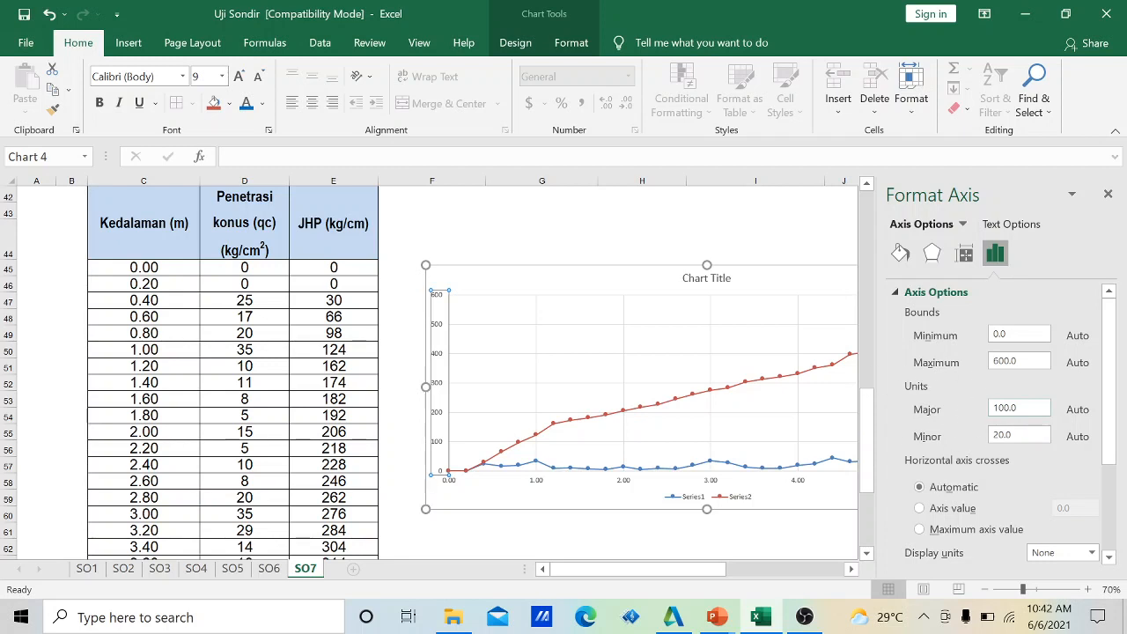
drag(1030, 408, 974, 410)
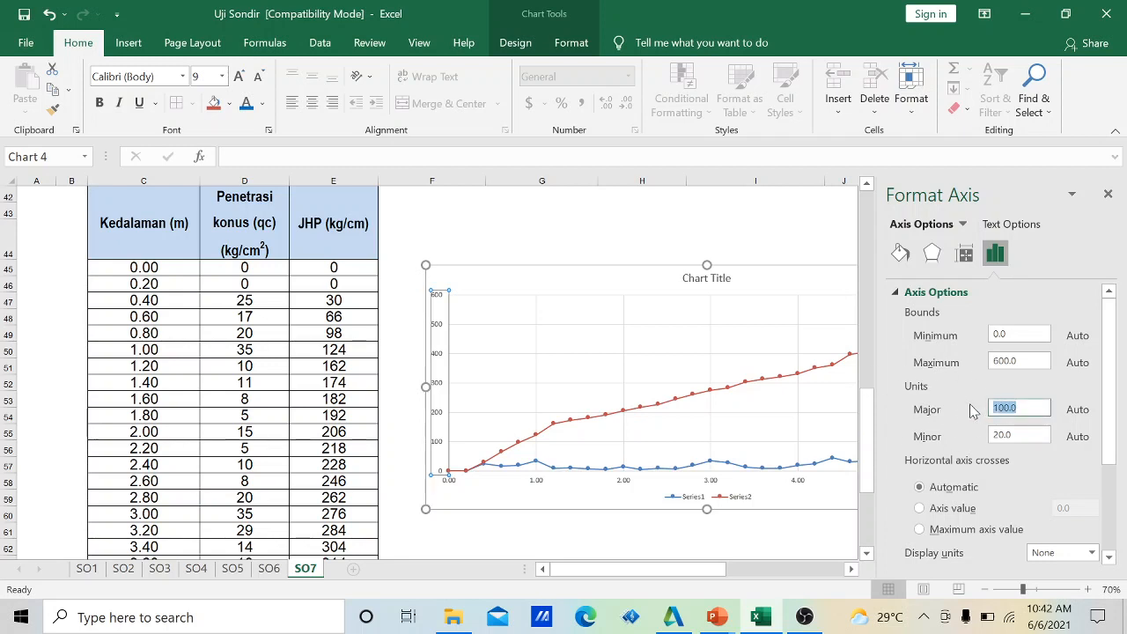
text(50)
click(1019, 335)
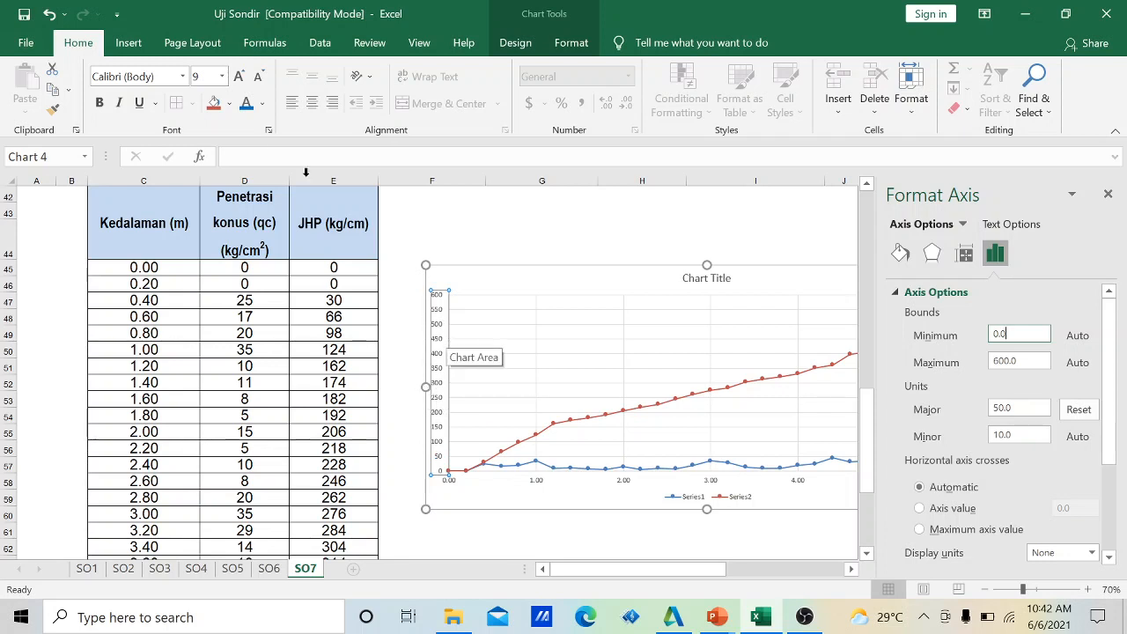
Set the font size of the chart's vertical axis labels to 16.
click(221, 76)
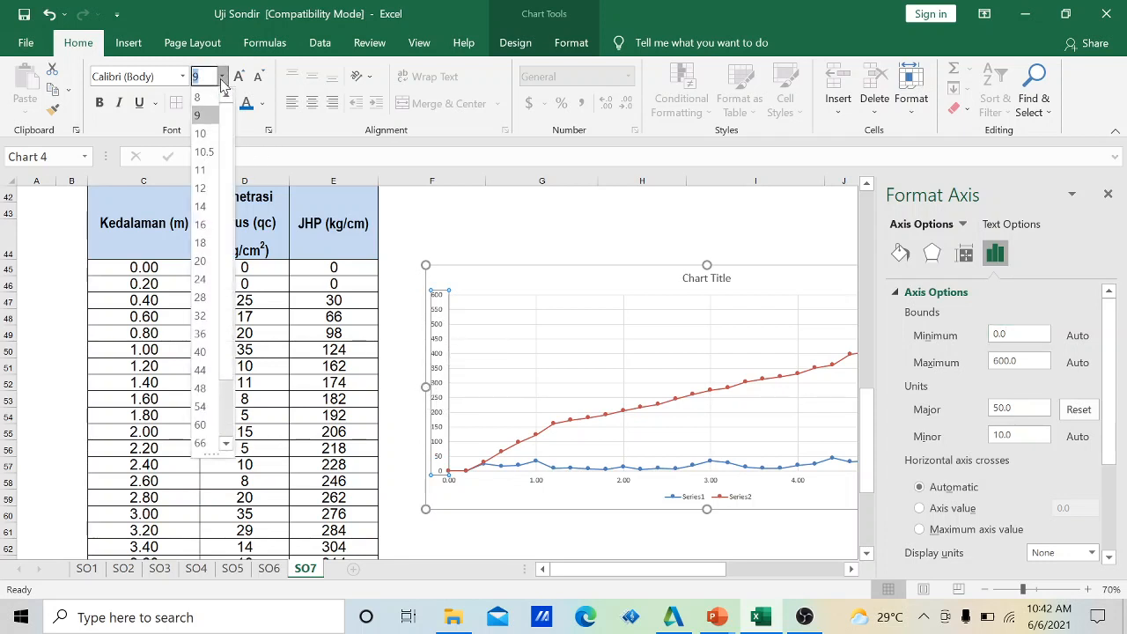
click(201, 224)
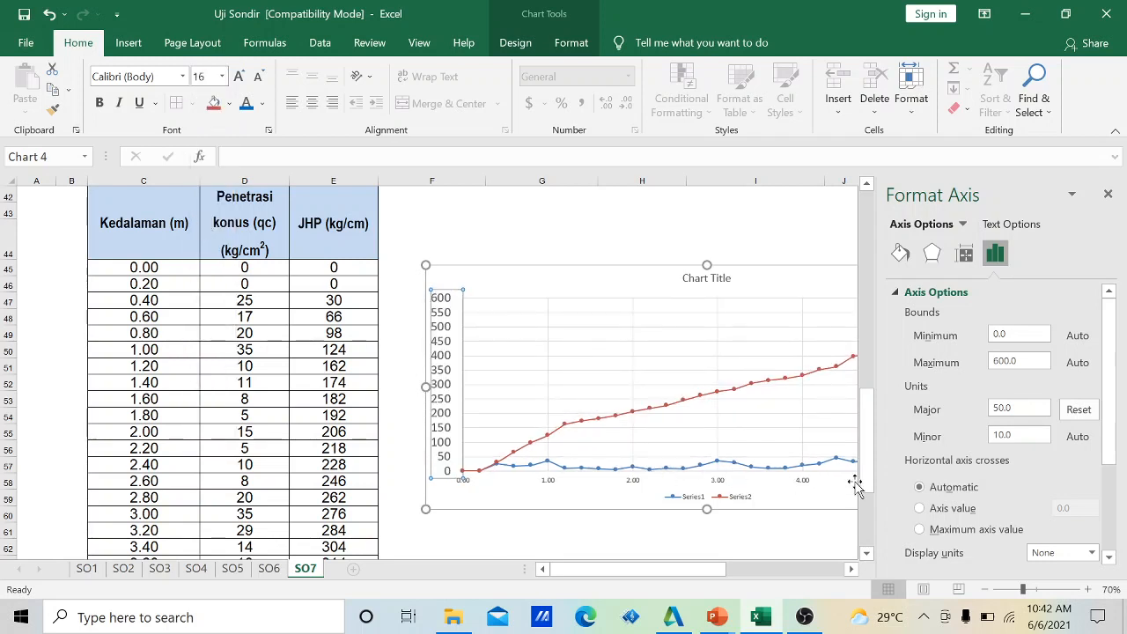
click(698, 523)
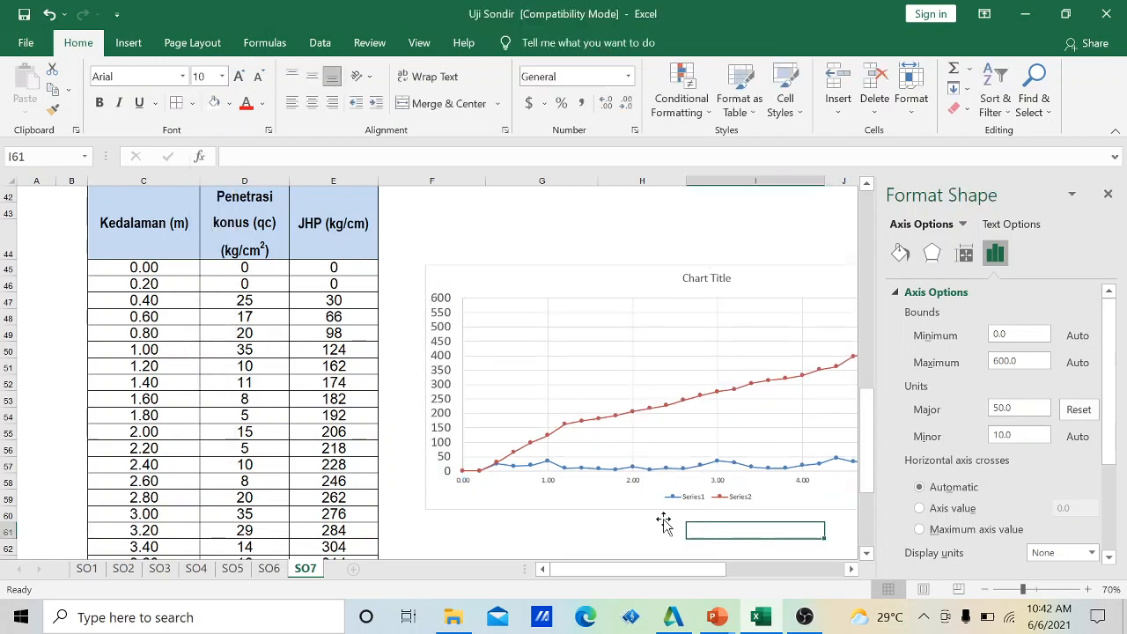
Try a major unit of 40 on the chart's horizontal depth axis.
click(552, 485)
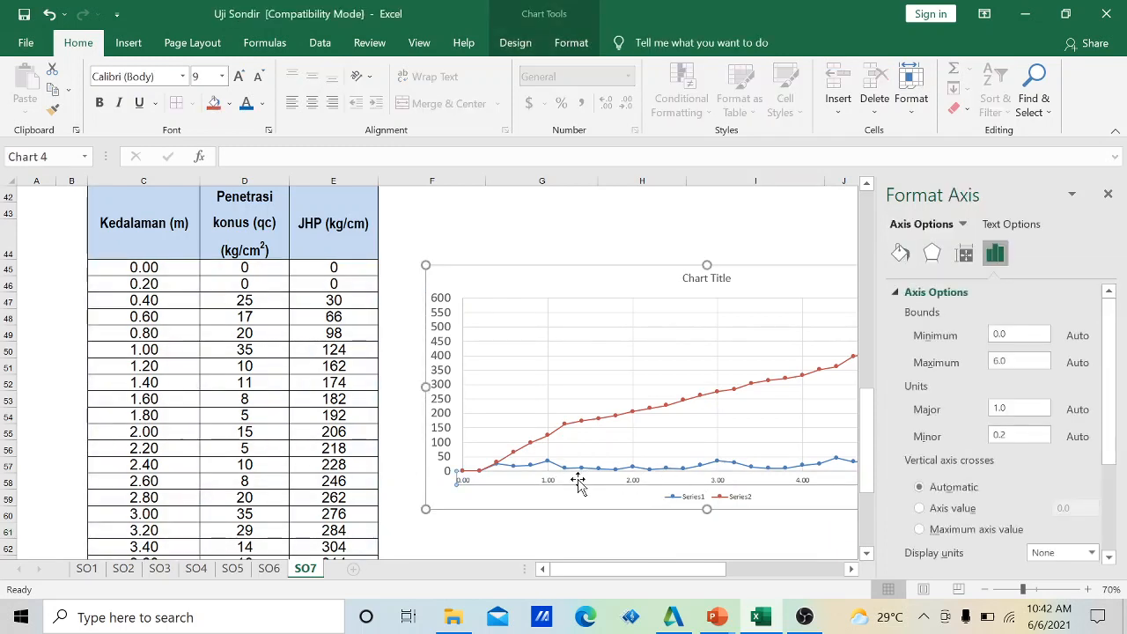
right_click(570, 491)
click(537, 487)
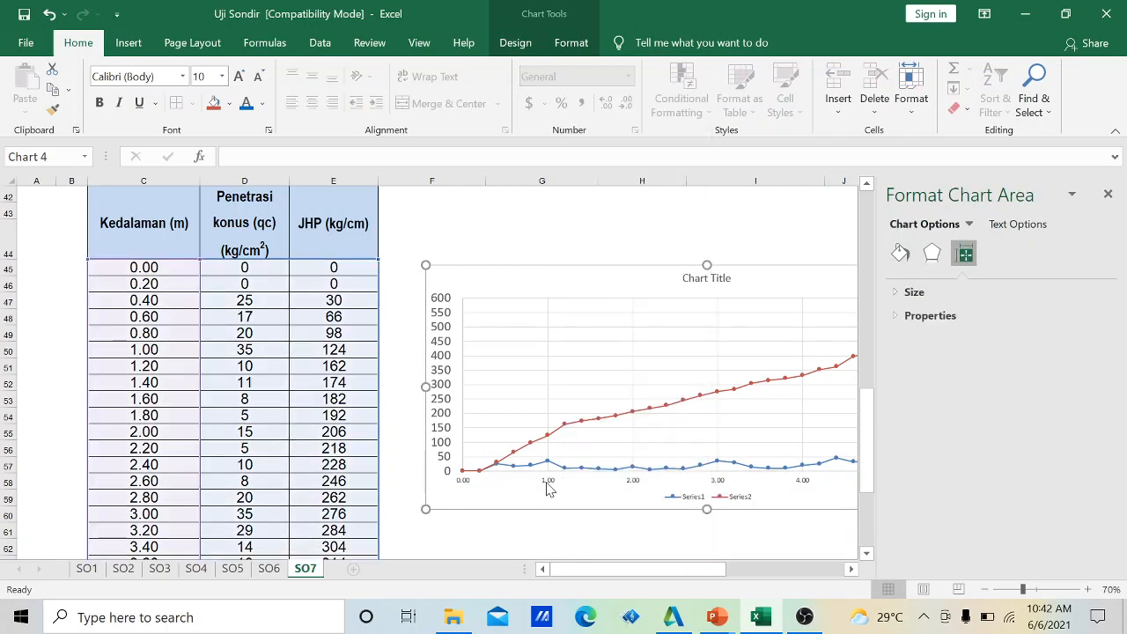
click(547, 487)
right_click(549, 489)
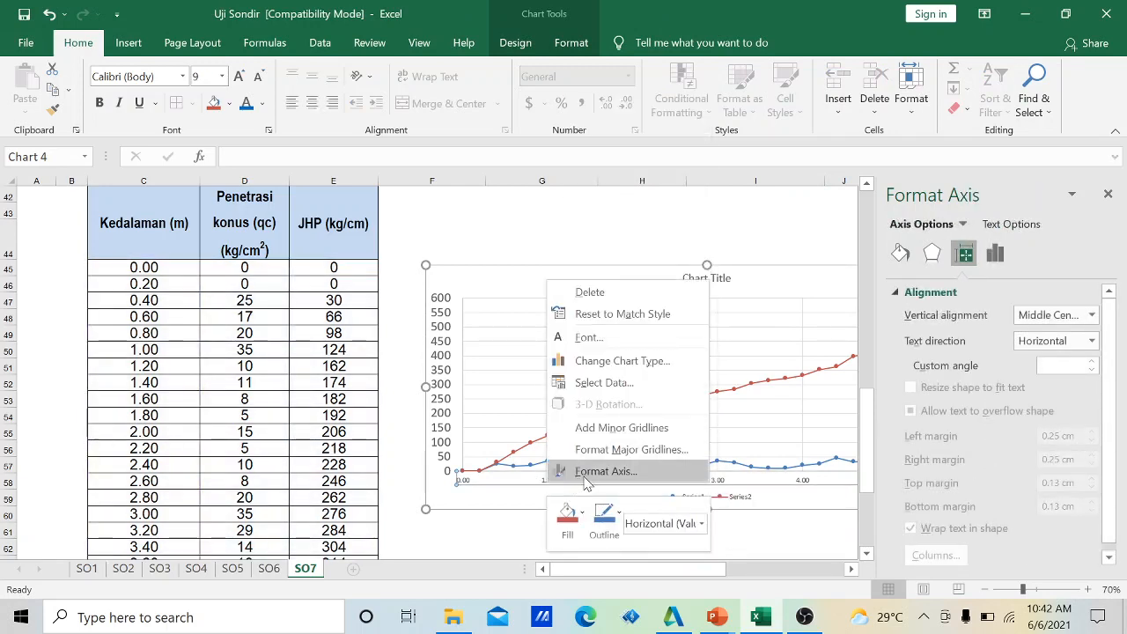
click(585, 474)
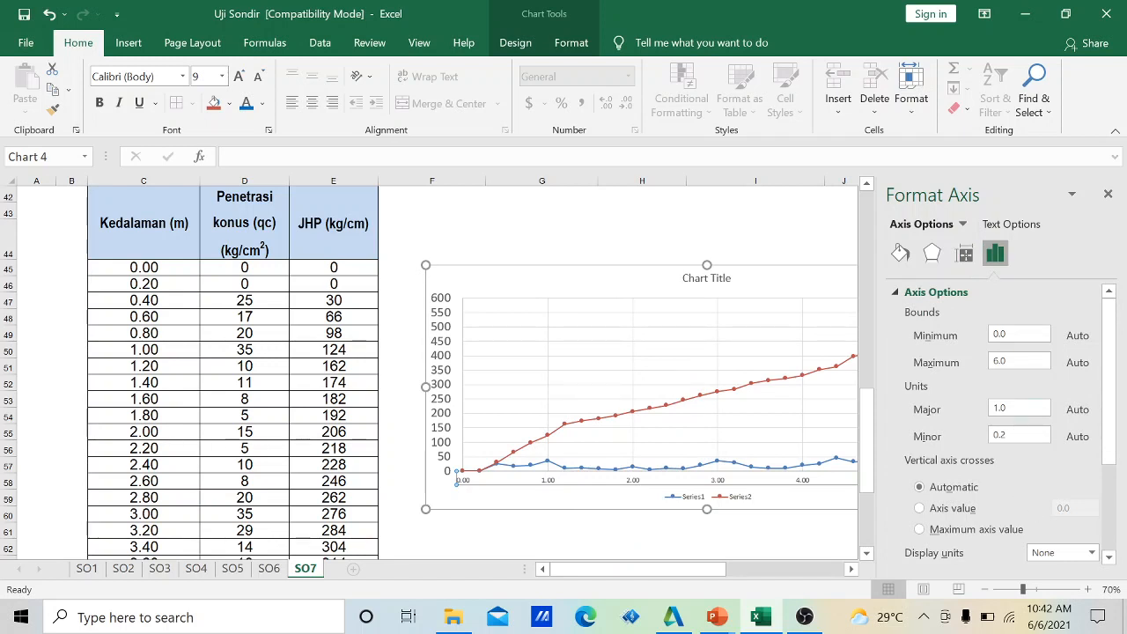
click(1008, 408)
text(40)
click(1018, 361)
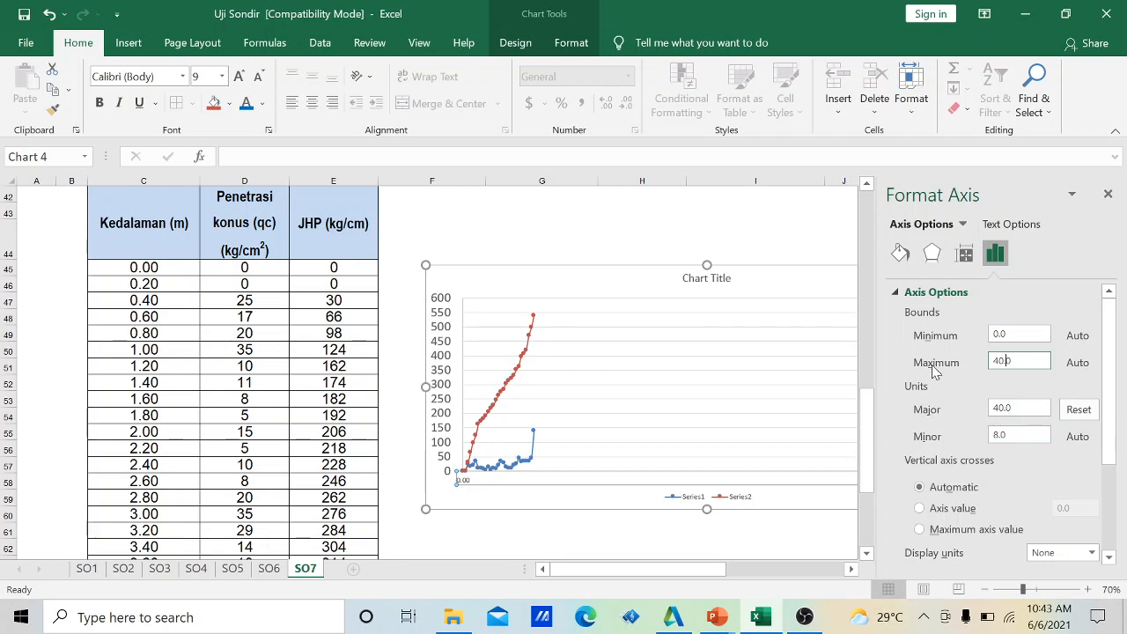
Close the axis formatting options and undo the last change to the horizontal axis unit.
click(767, 375)
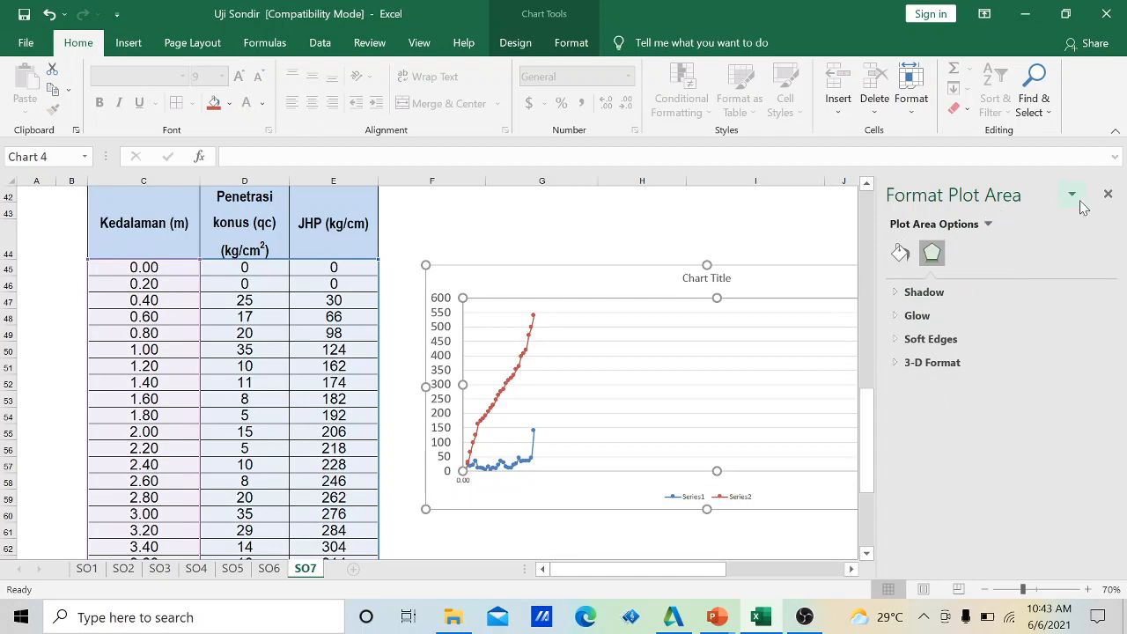
click(1108, 193)
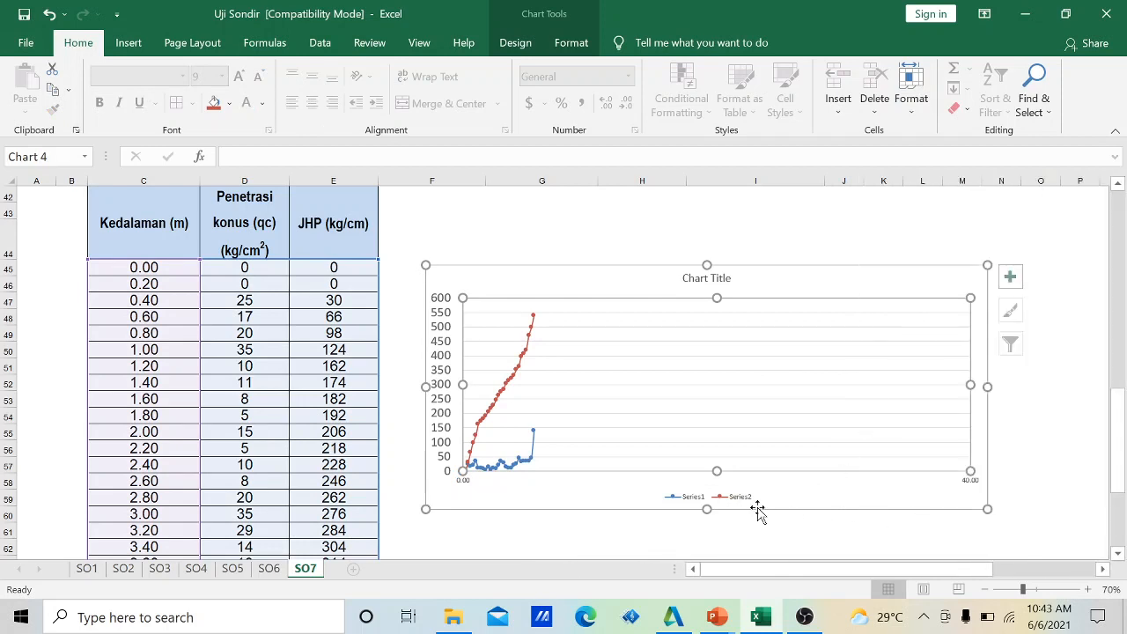
click(1076, 509)
key(ctrl+z)
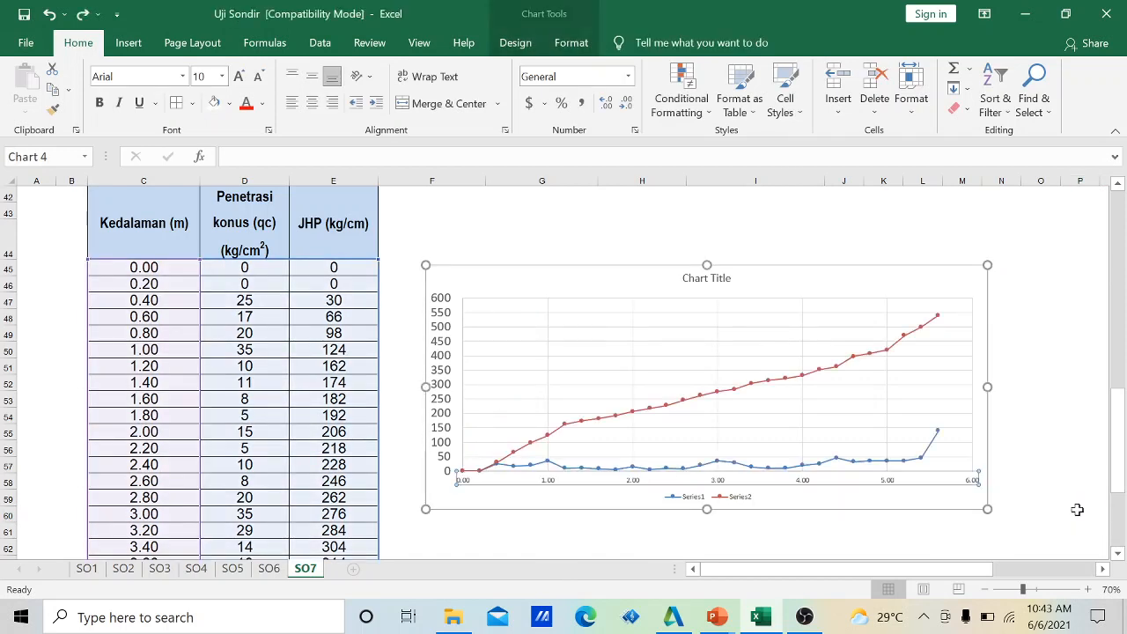
Set the major unit of the chart's horizontal depth axis to 0.4.
right_click(803, 487)
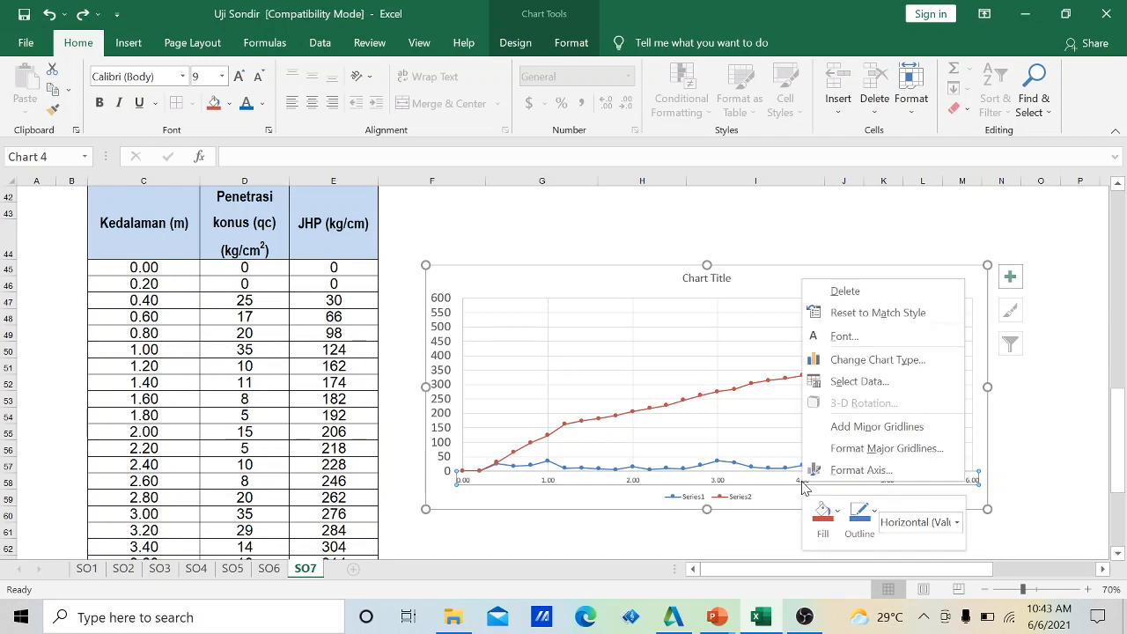
click(828, 477)
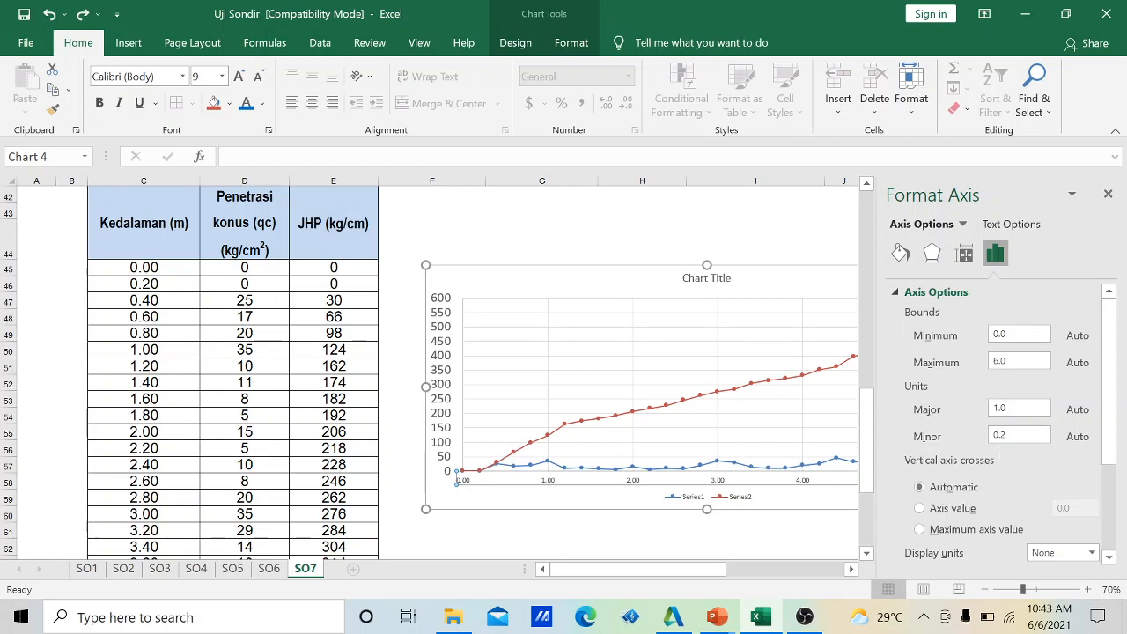
click(1018, 410)
drag(1017, 412, 977, 413)
text(0.4)
key(Return)
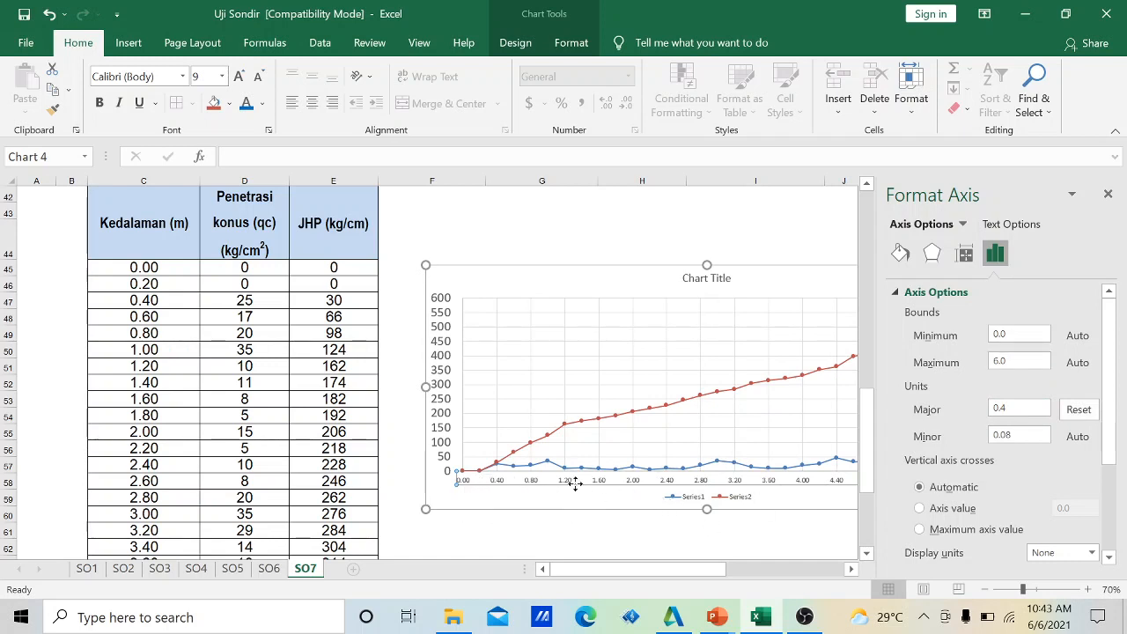
Format the chart's horizontal axis labels in bold at font size 14.
click(221, 75)
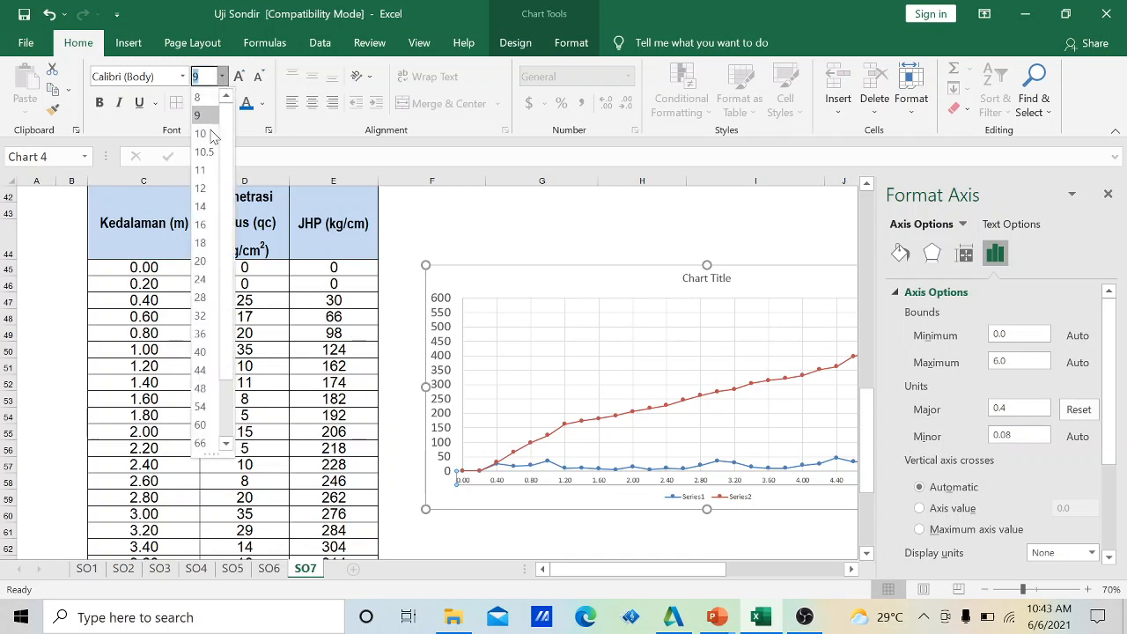
click(202, 207)
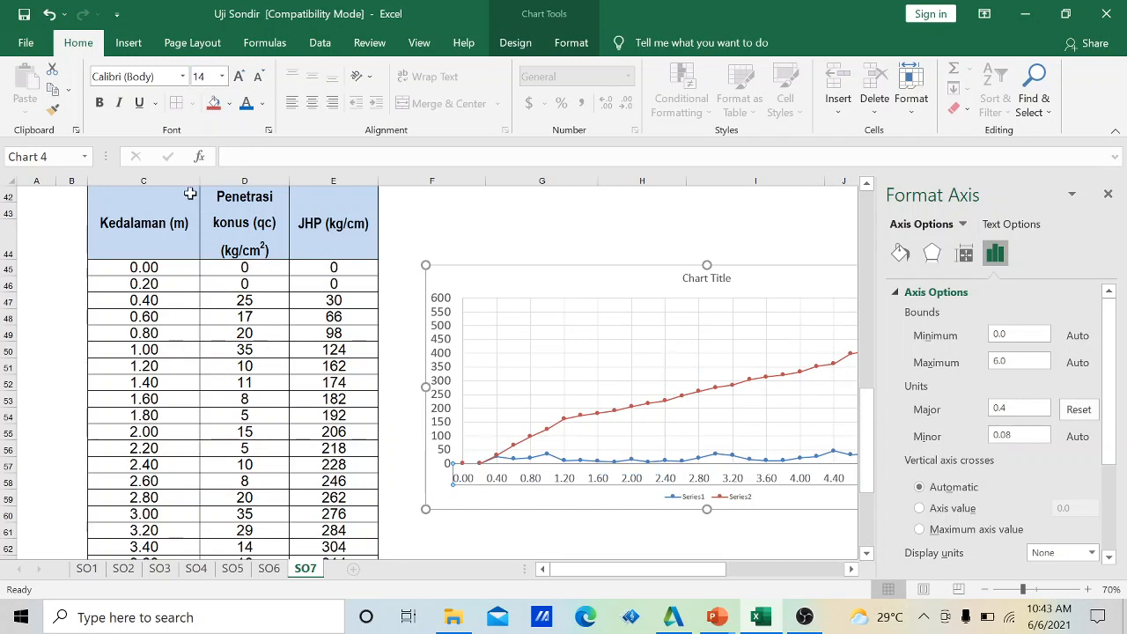
click(100, 102)
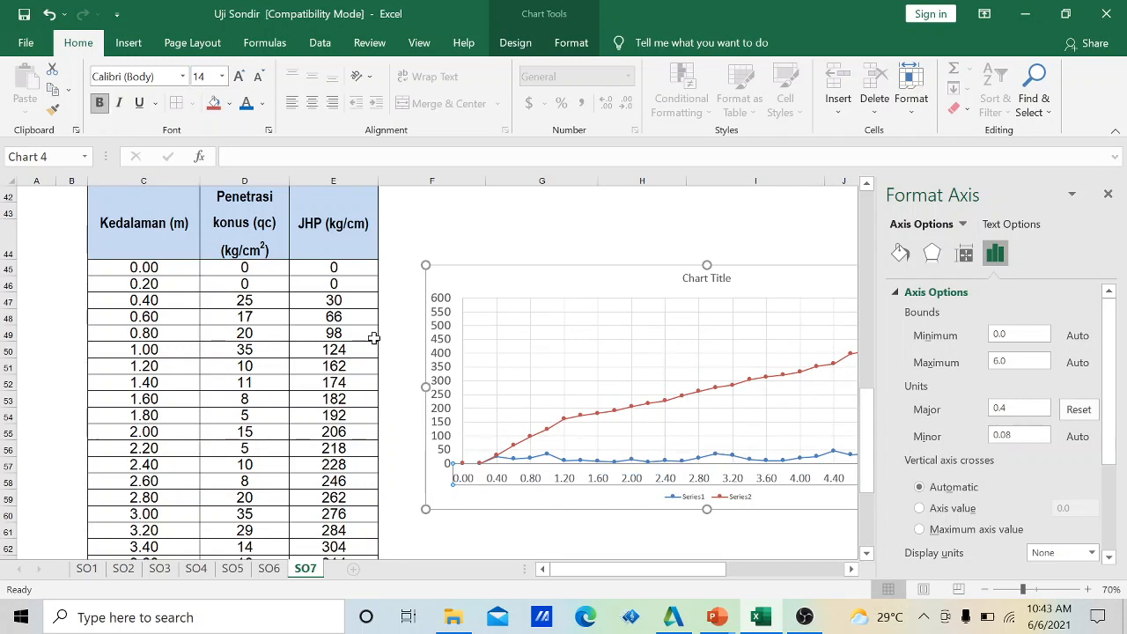
Make the chart's vertical axis labels bold and close the axis formatting options.
click(449, 383)
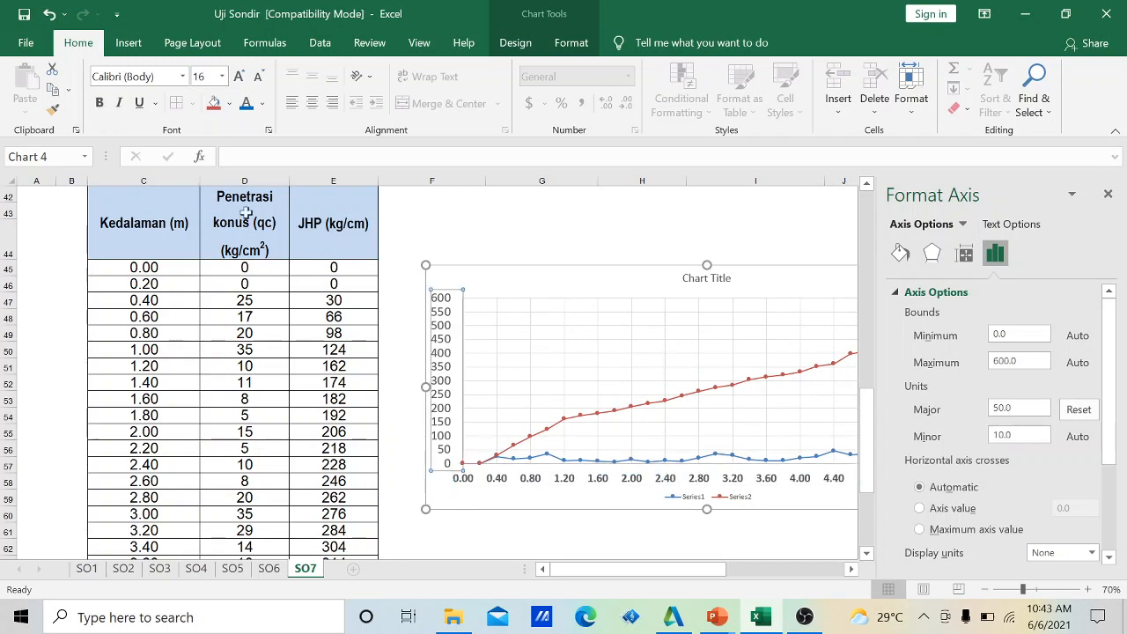
click(104, 104)
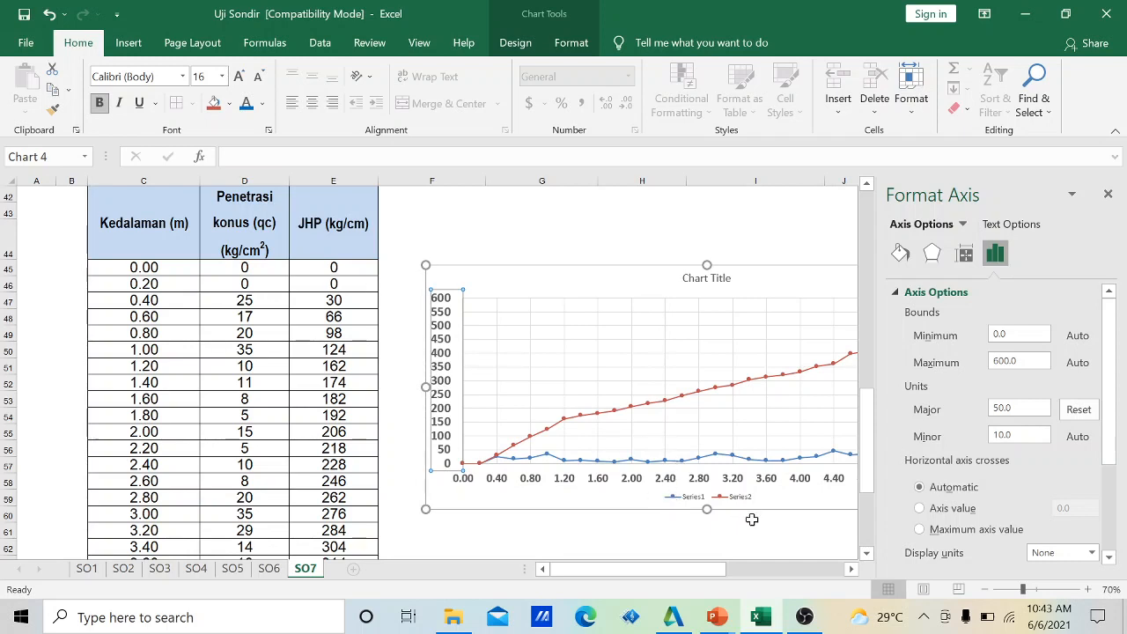
click(1107, 193)
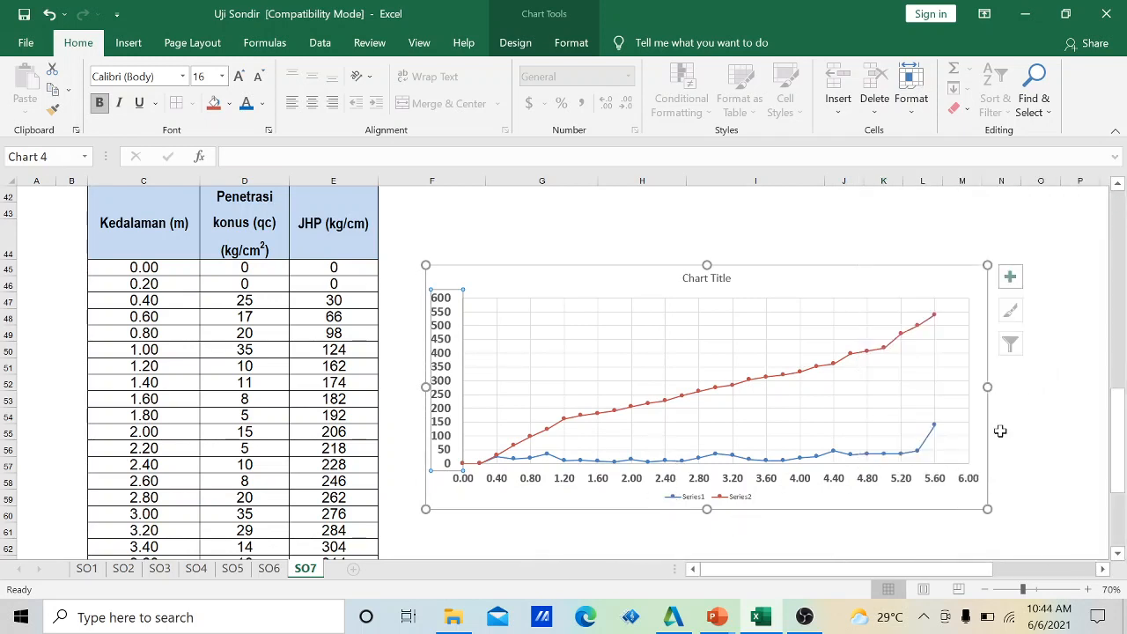
Delete the legend from the chart.
click(797, 529)
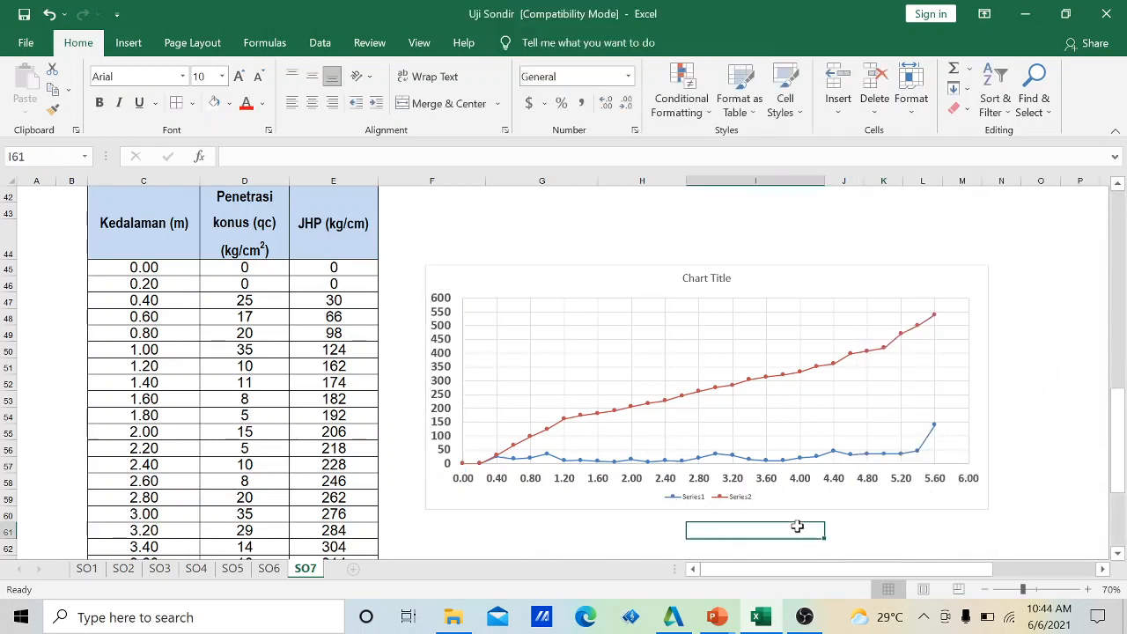
click(740, 504)
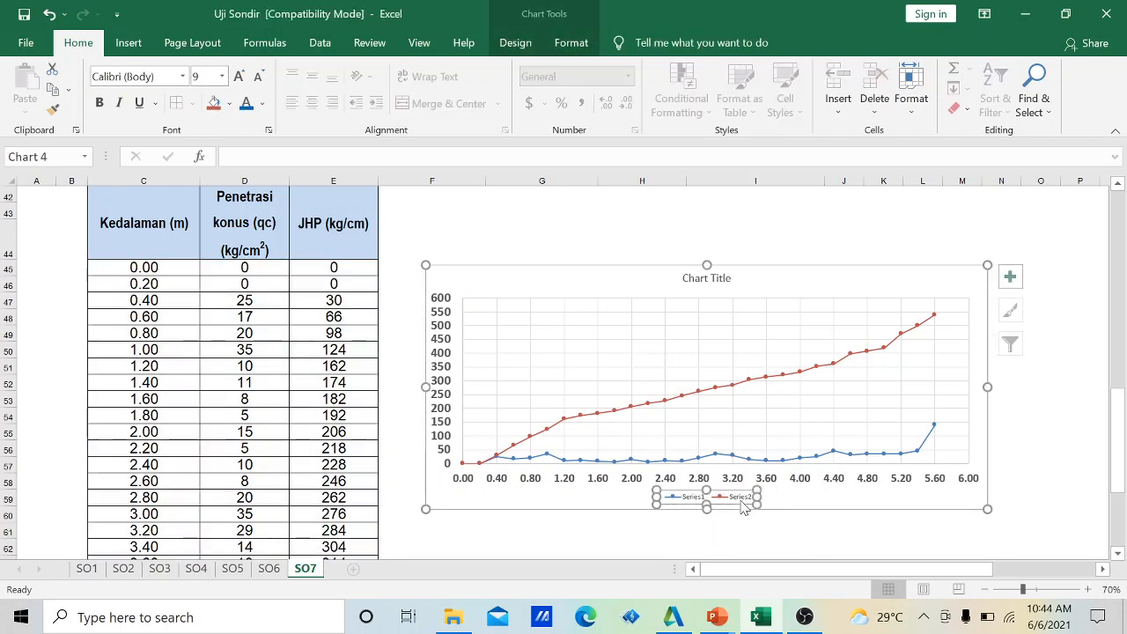
key(Delete)
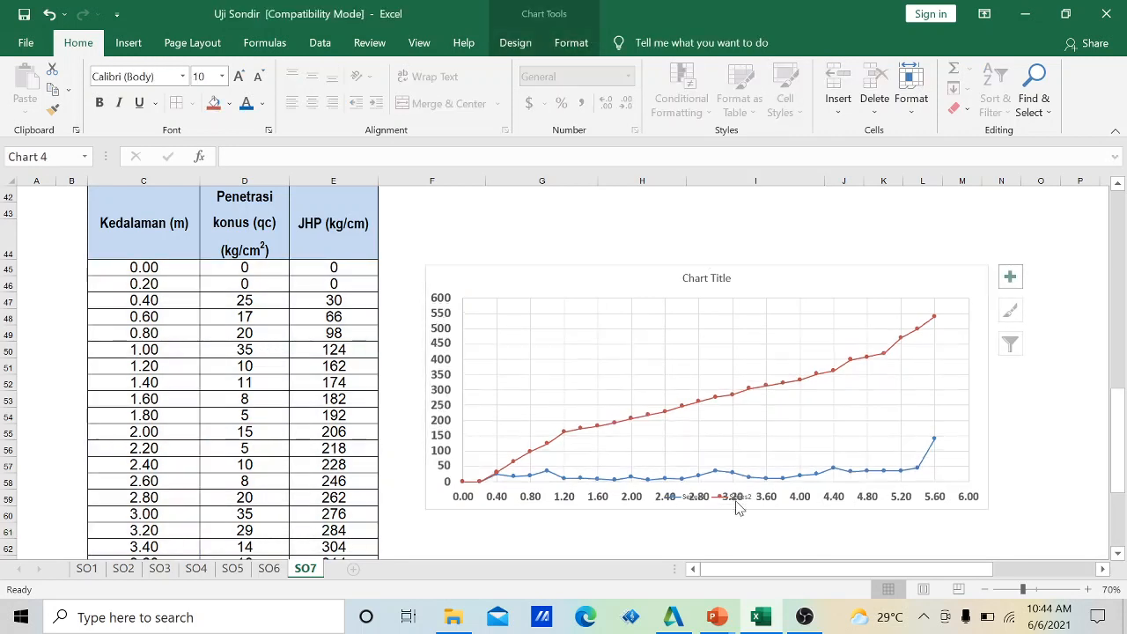
Apply the Layout 1 quick layout to the chart so it has axis titles and a legend.
click(715, 279)
click(581, 280)
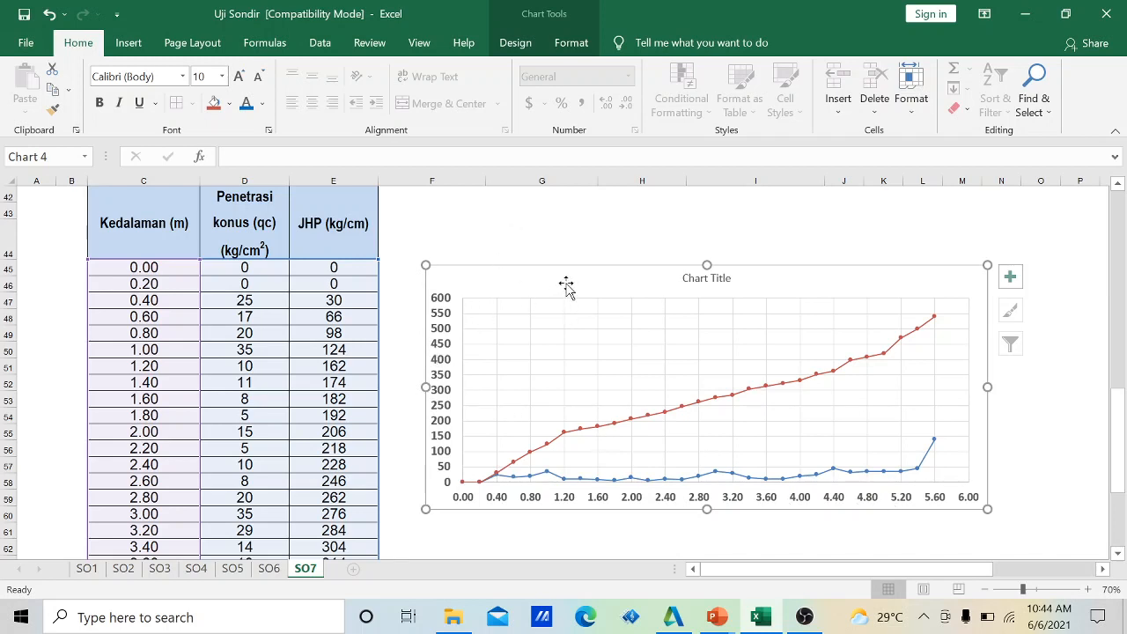
click(537, 22)
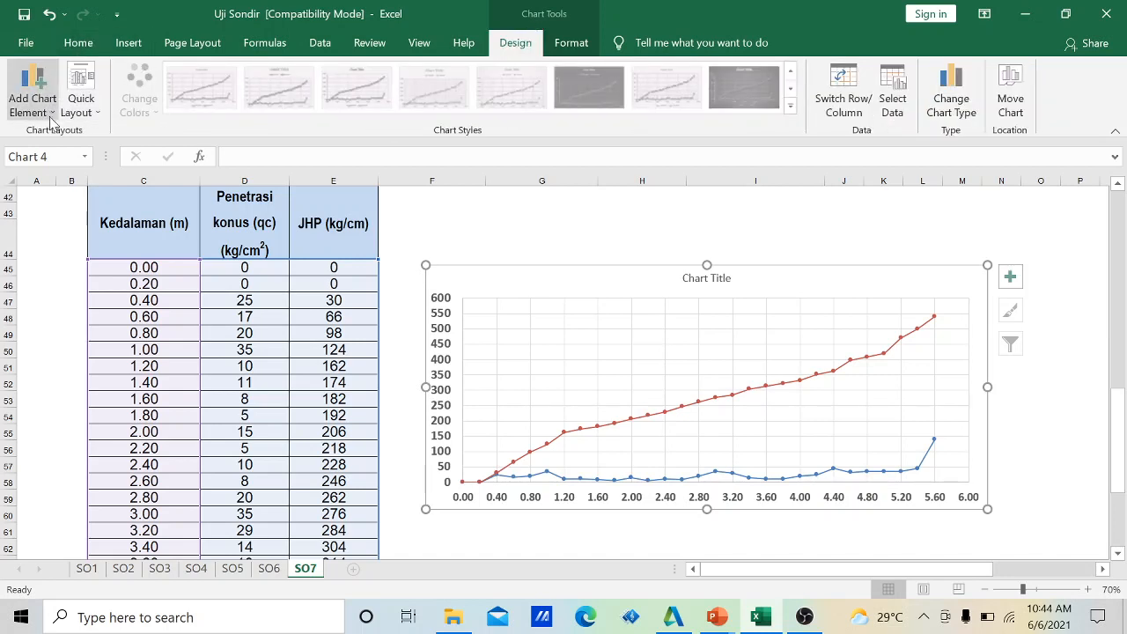
click(102, 119)
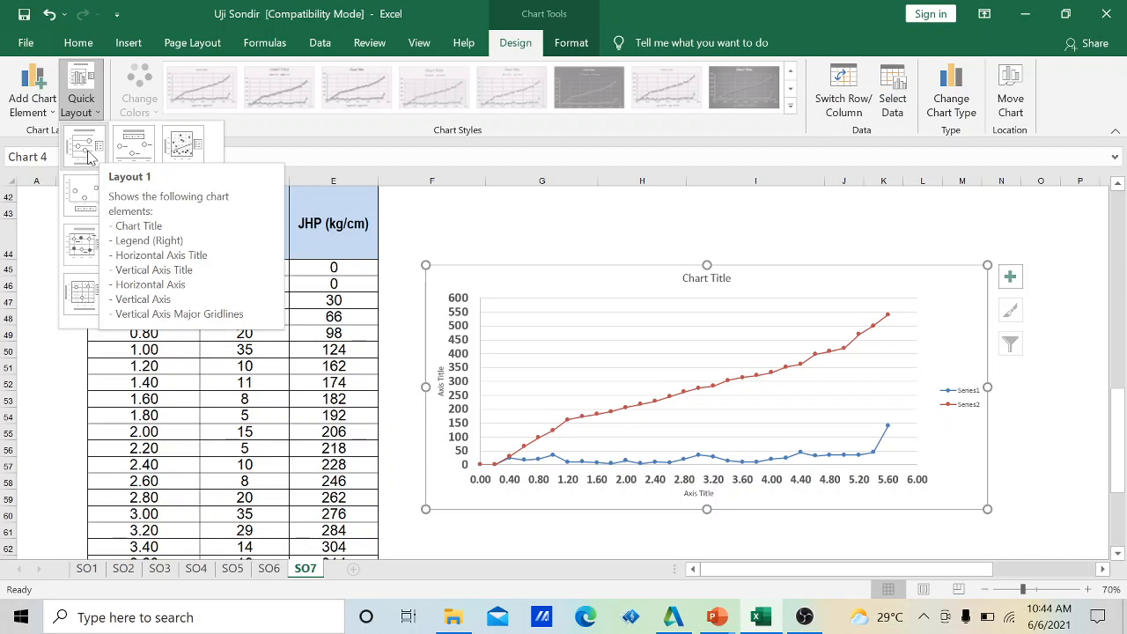
click(88, 154)
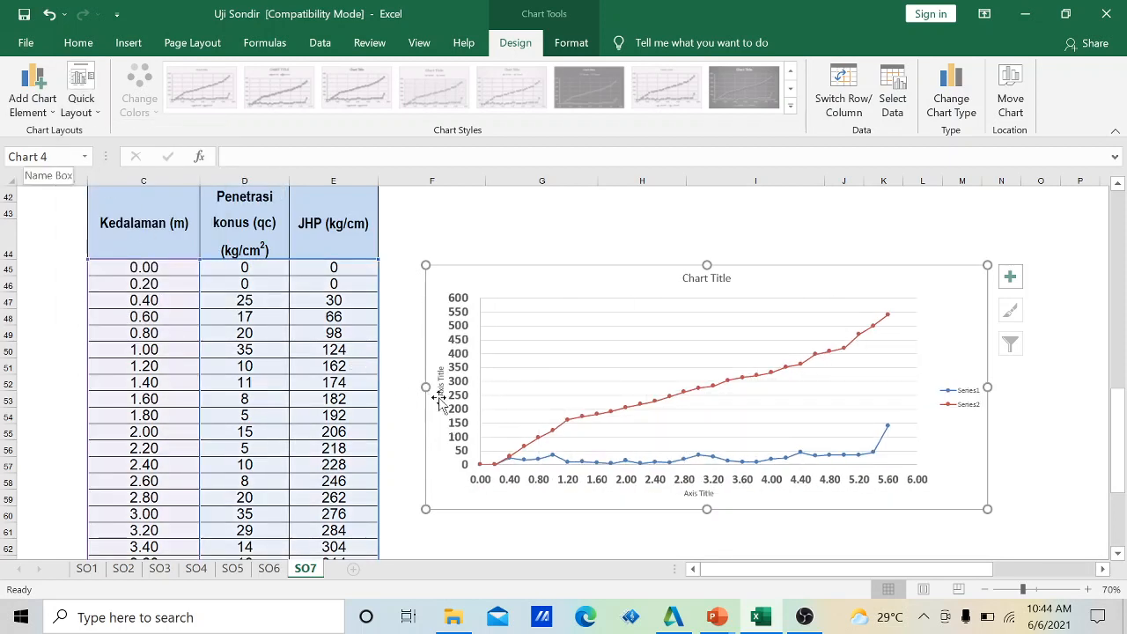
Title the chart's vertical axis "Jumlah hambatan pelekat (JHP) kg/cm" and shift that title slightly upward along the axis.
click(440, 387)
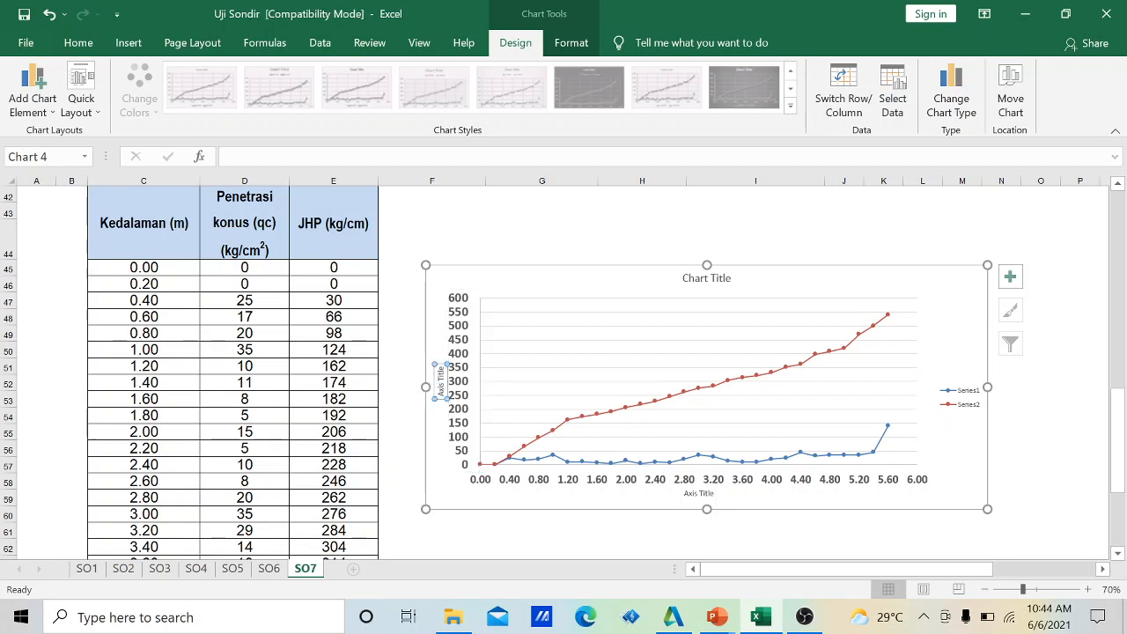
double_click(442, 391)
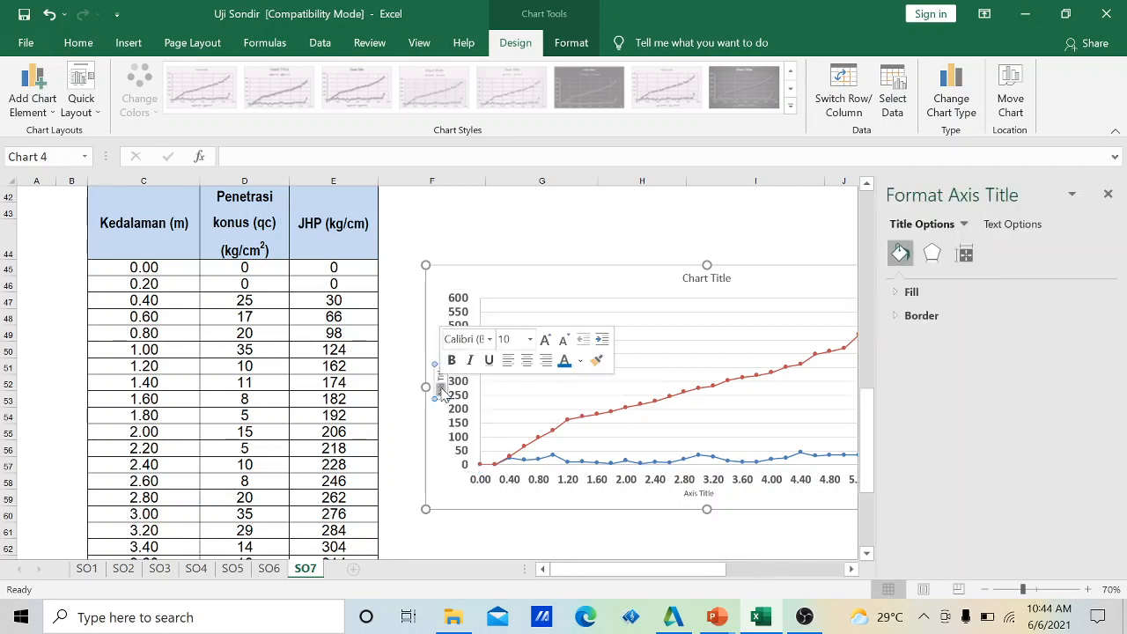
click(666, 334)
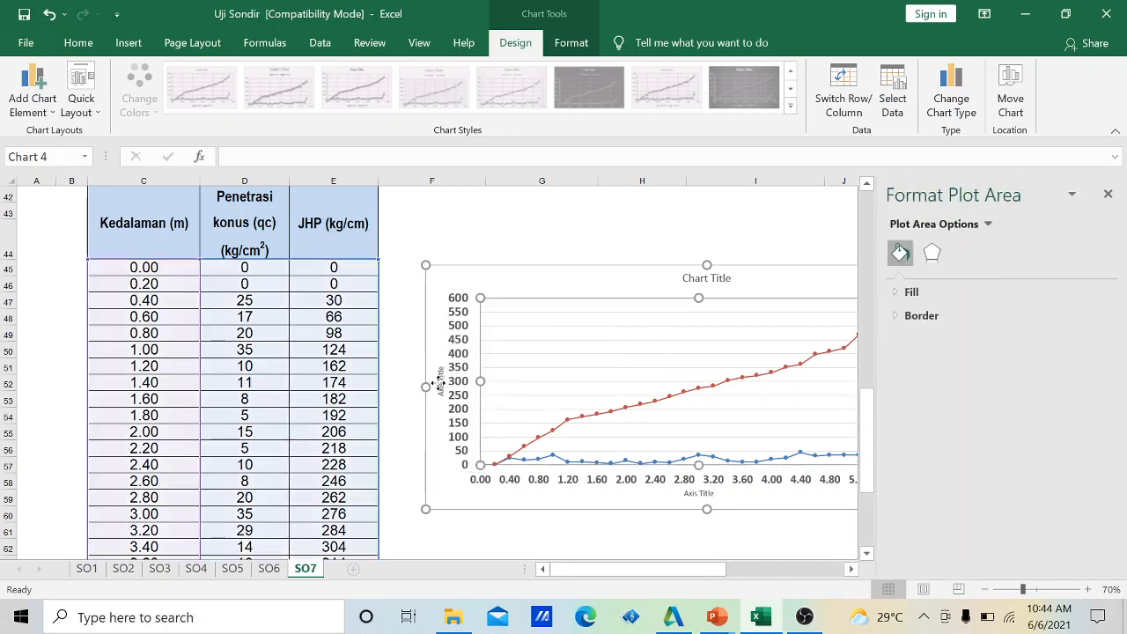
double_click(440, 383)
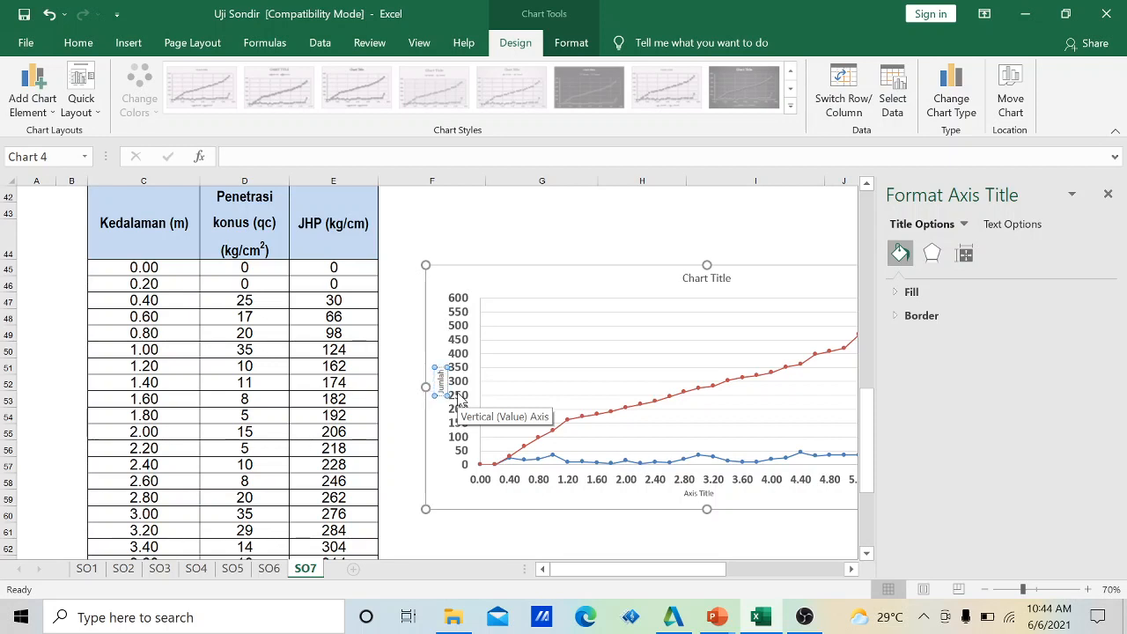
text(hambatan)
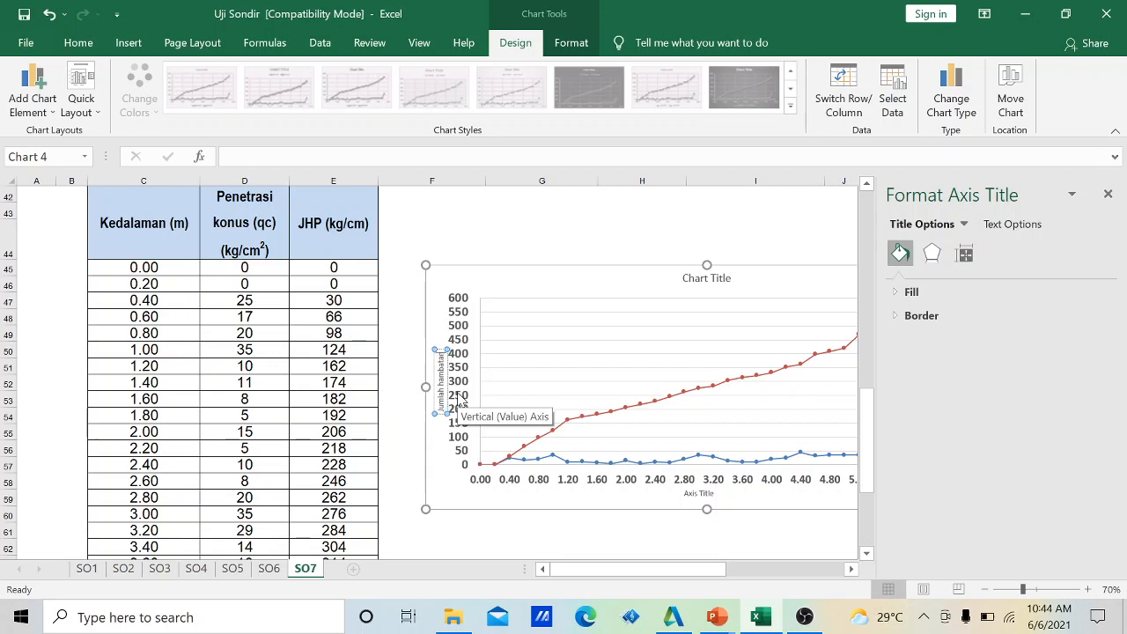
text( pelekat)
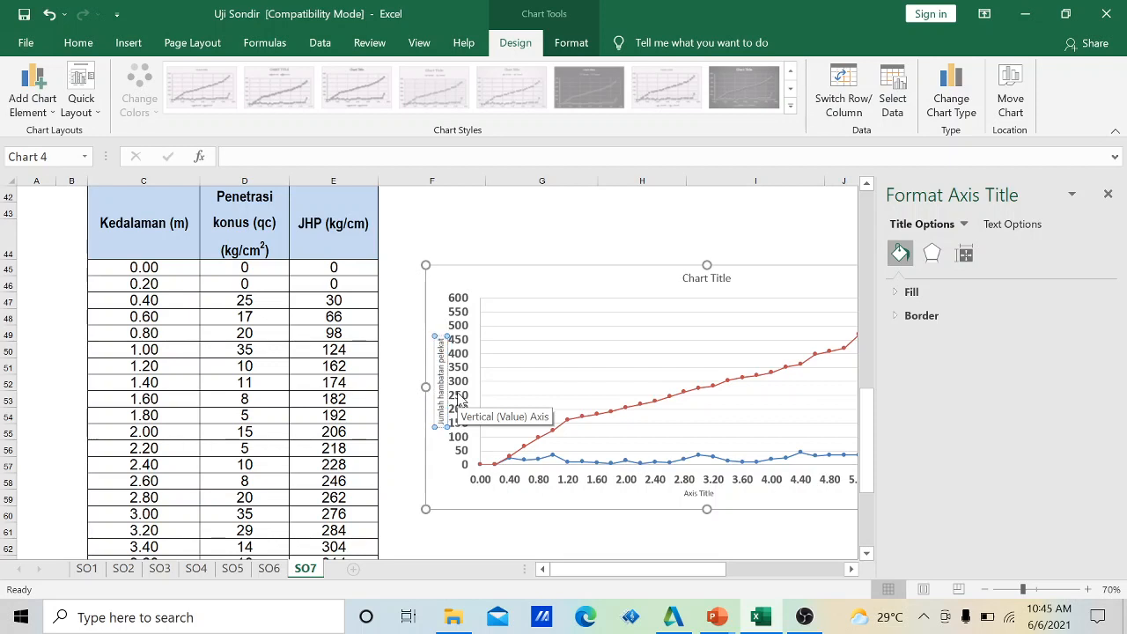
text( (JHP))
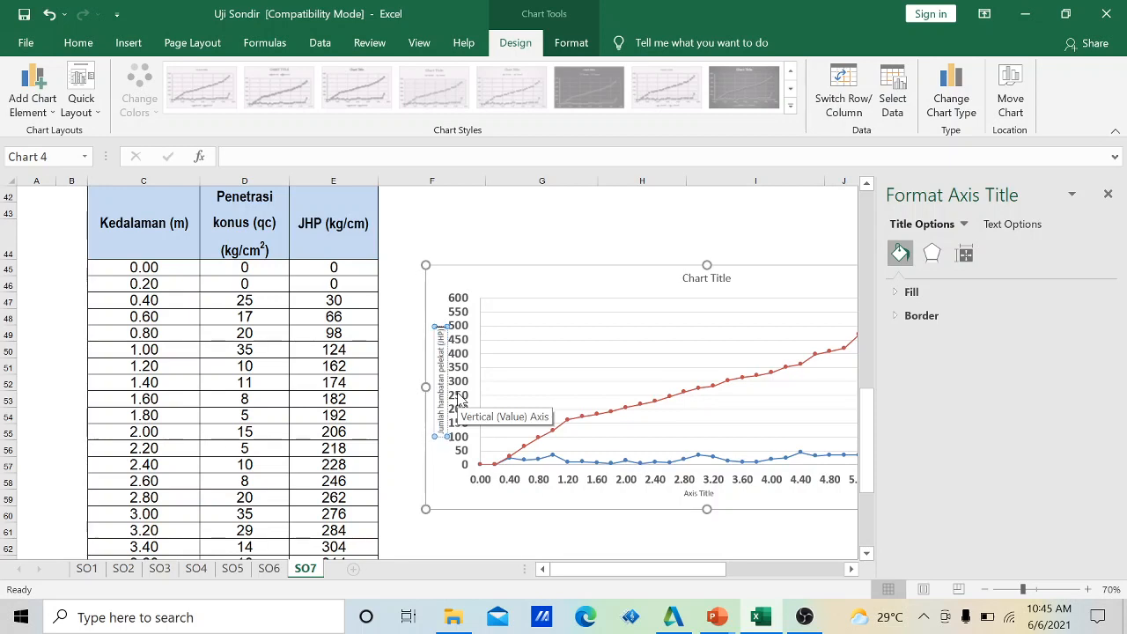
text( kg)
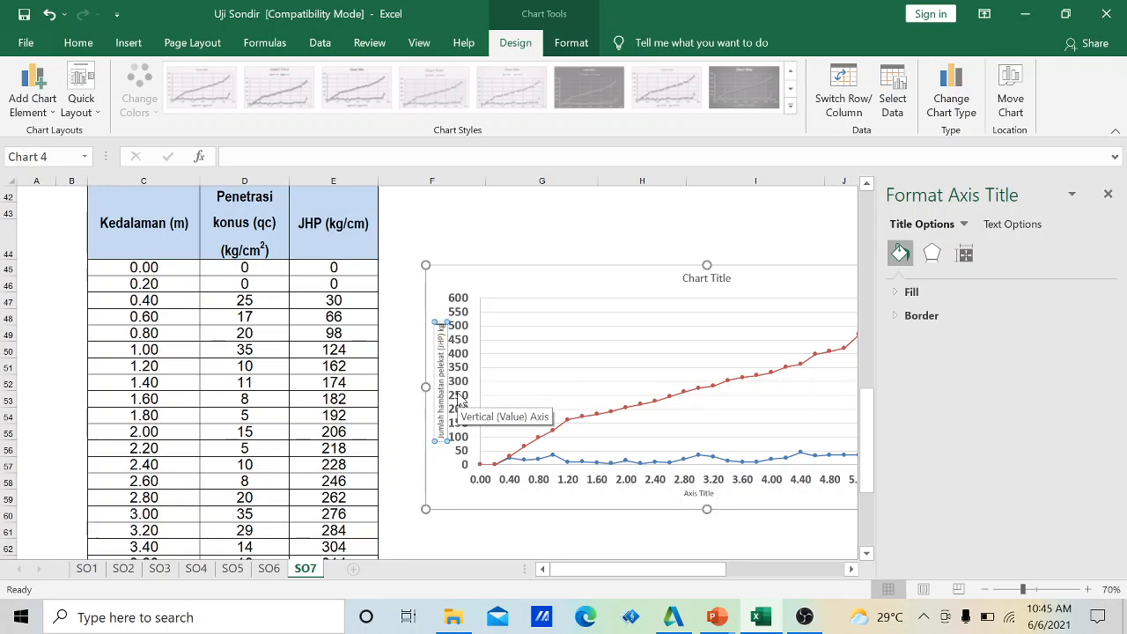
text(/cm)
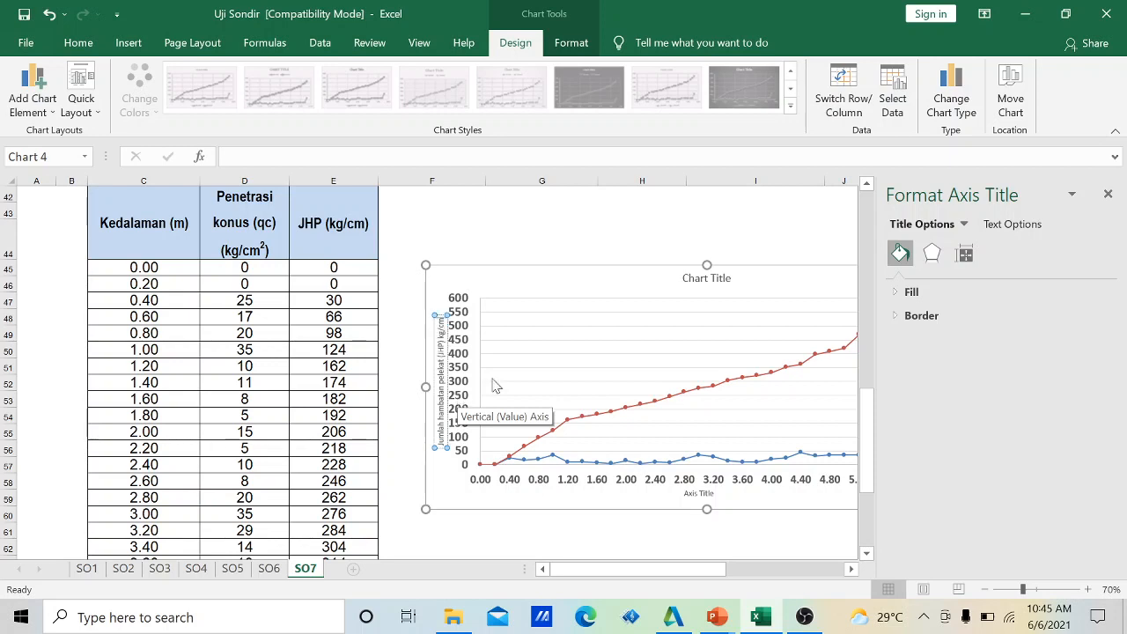
click(523, 374)
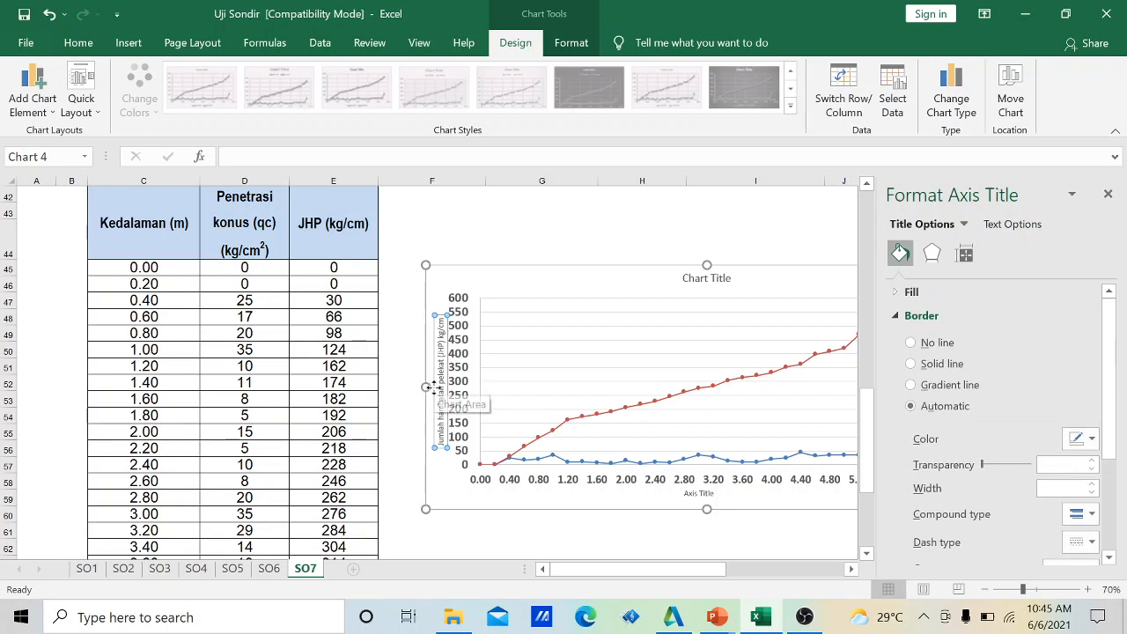
drag(438, 374, 437, 360)
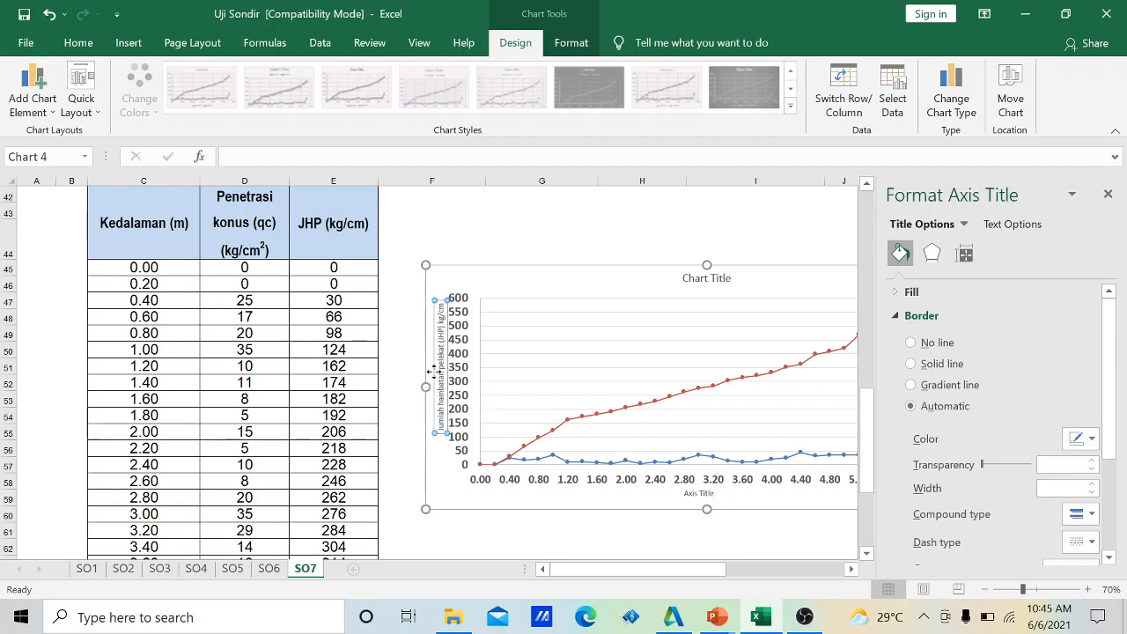
Format the vertical axis title in bold at font size 12 and close the axis title formatting options.
click(78, 43)
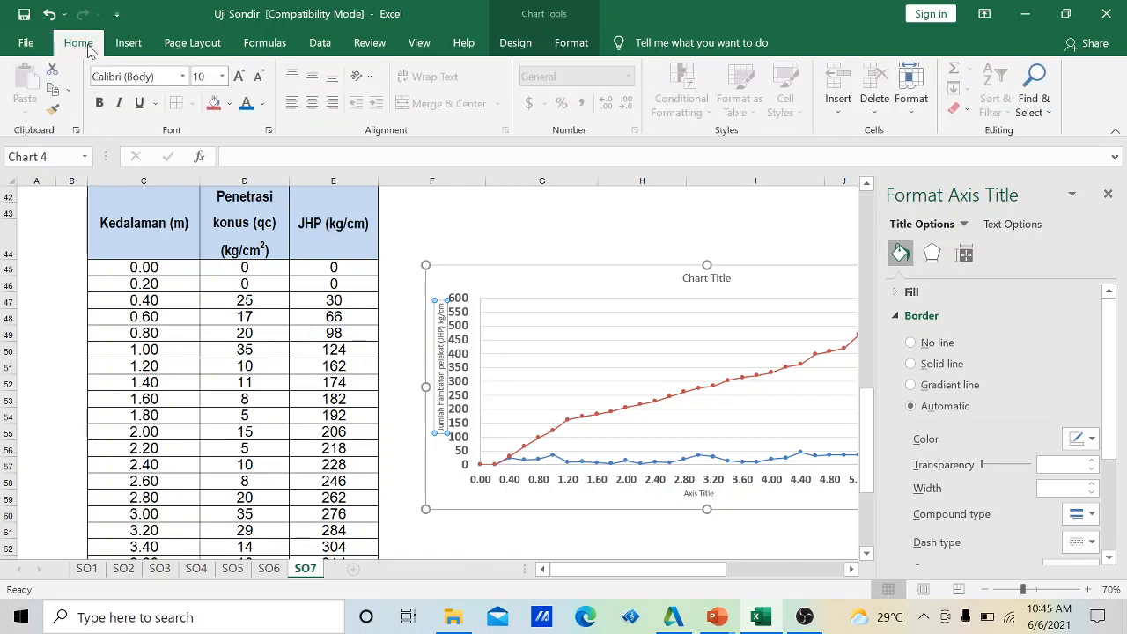
click(221, 76)
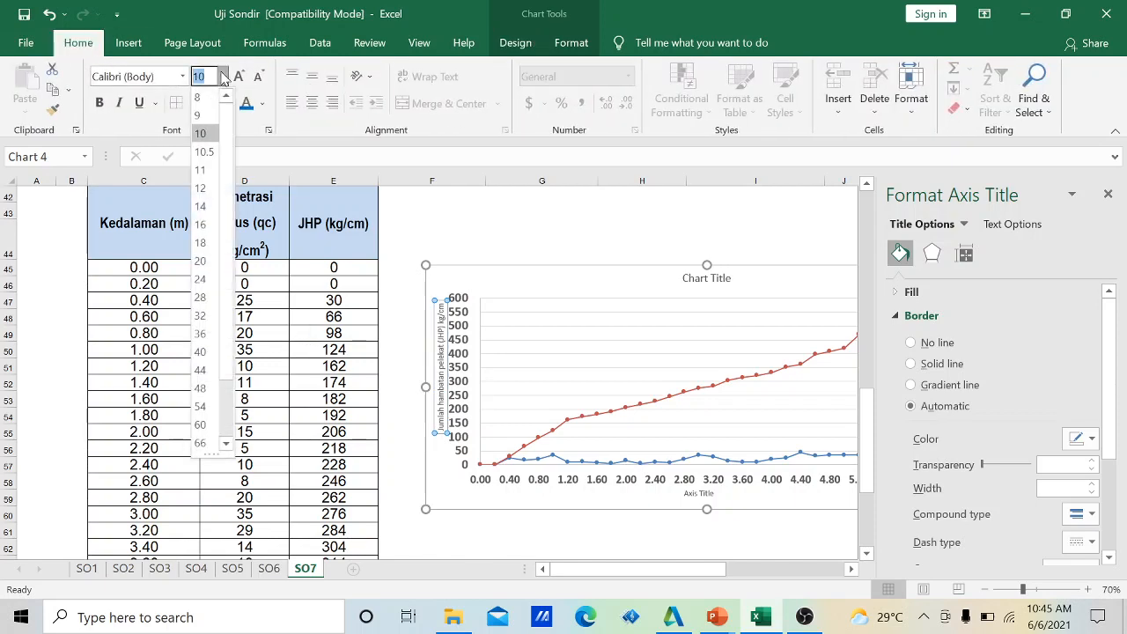
click(201, 188)
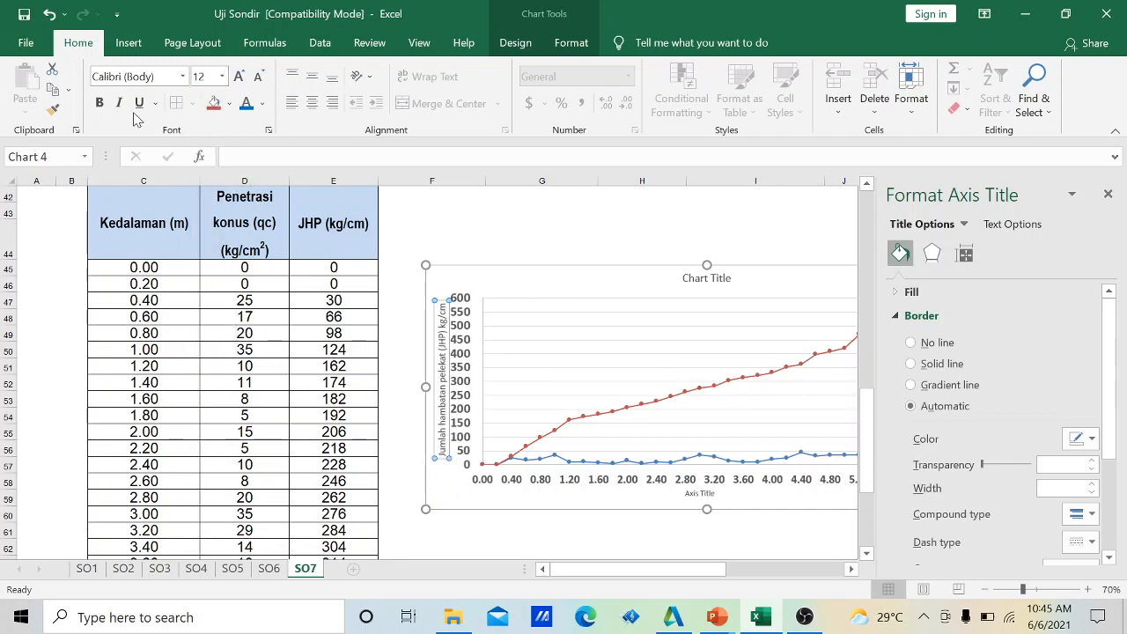
click(99, 103)
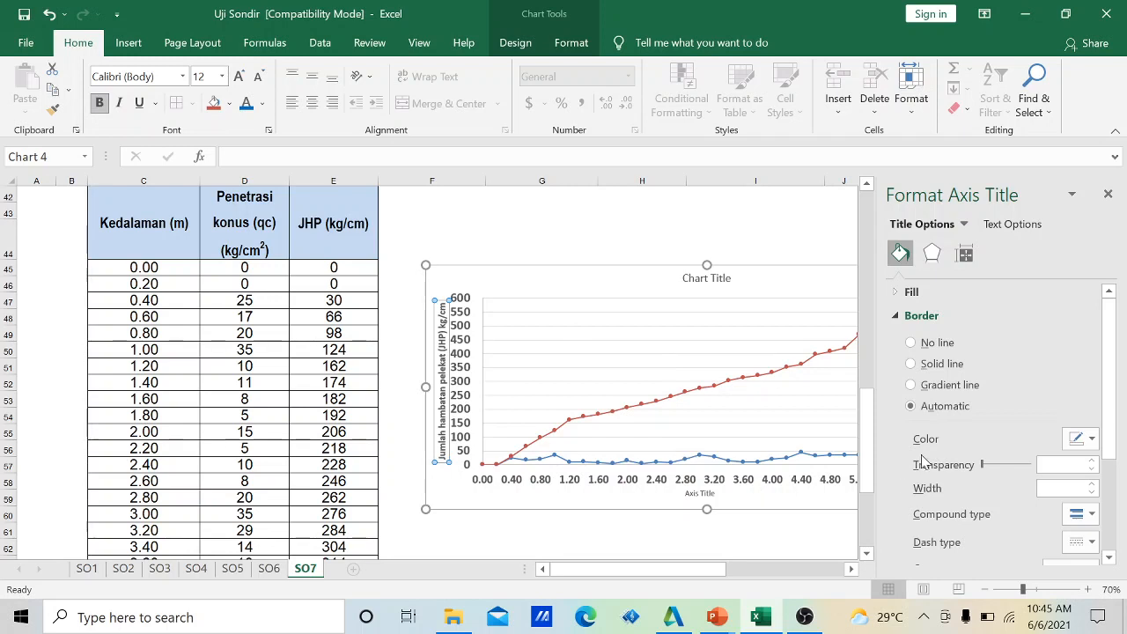
click(1108, 194)
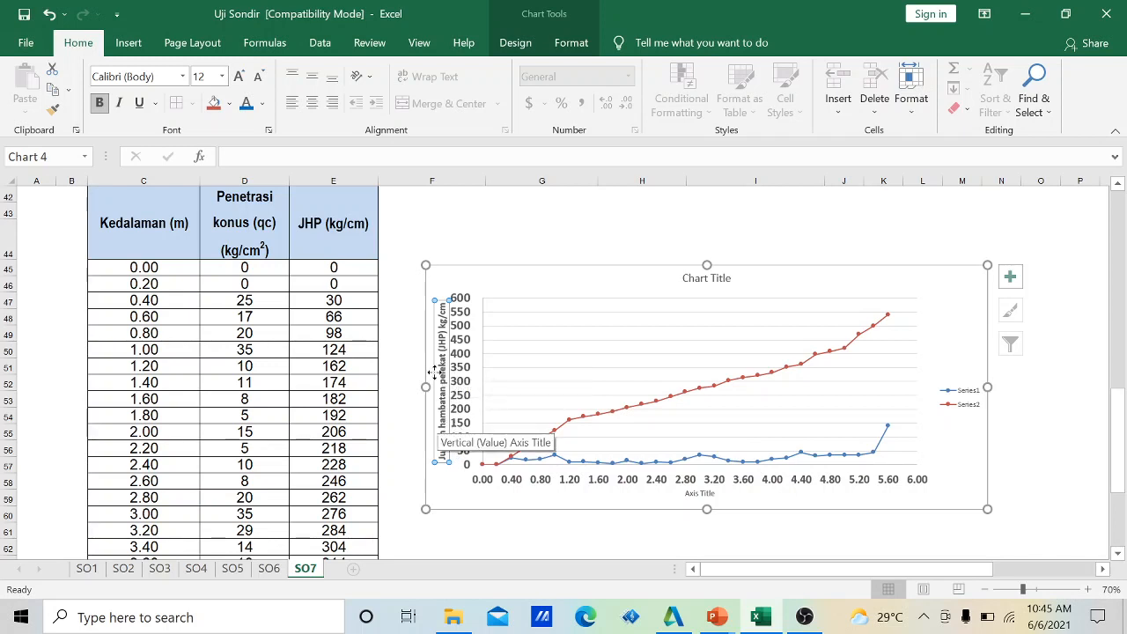
Make the chart taller by extending its upper edge into row 44.
click(690, 362)
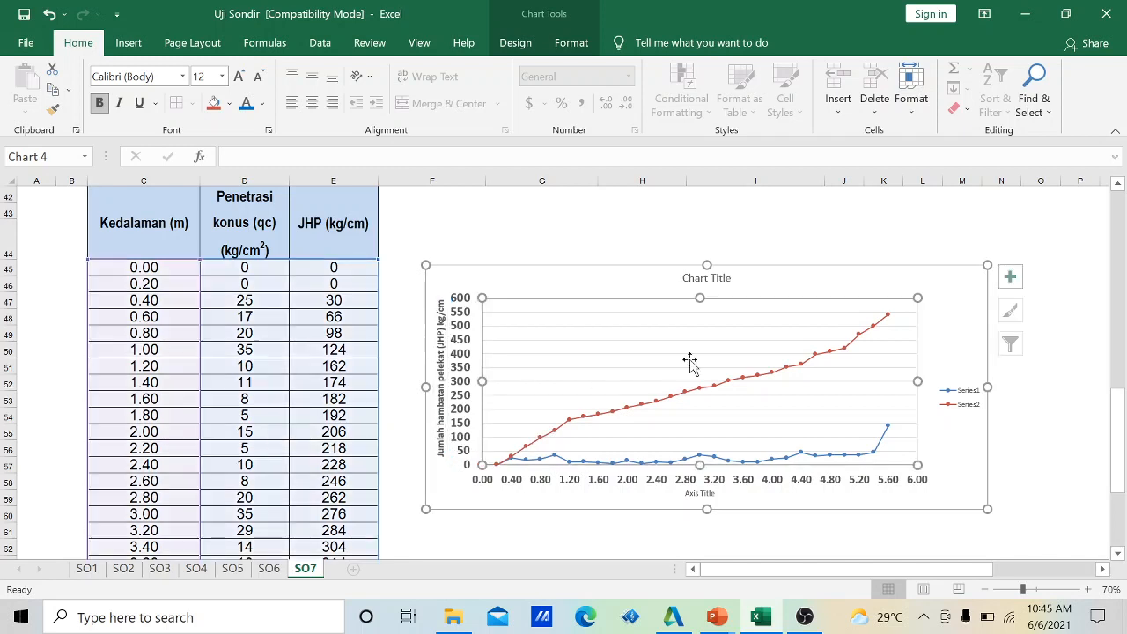
click(723, 280)
click(752, 239)
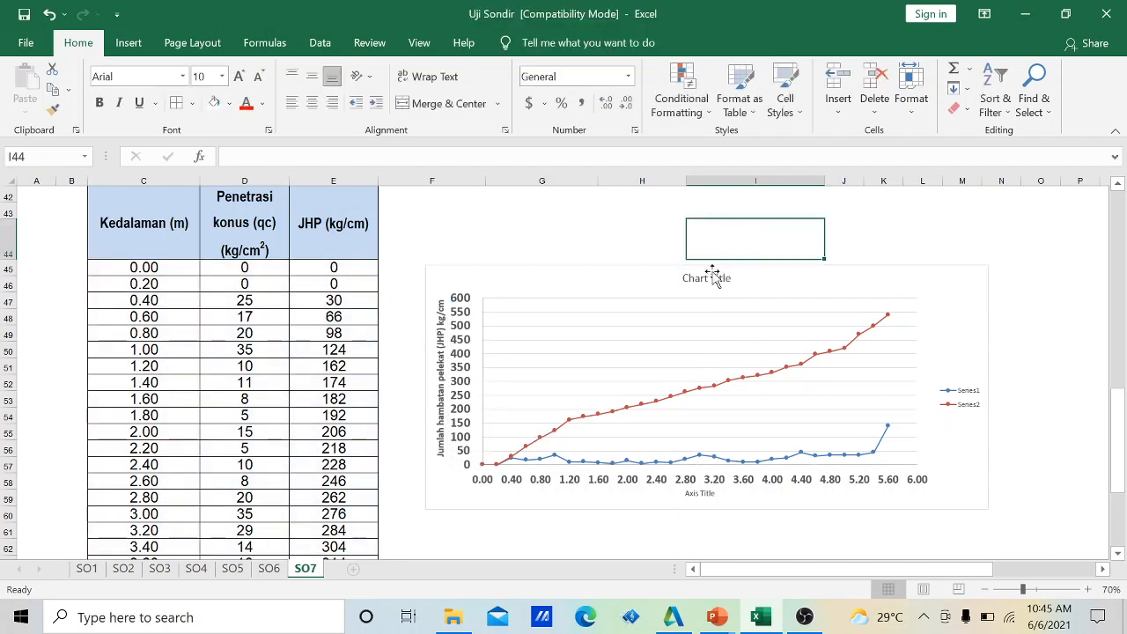
click(786, 278)
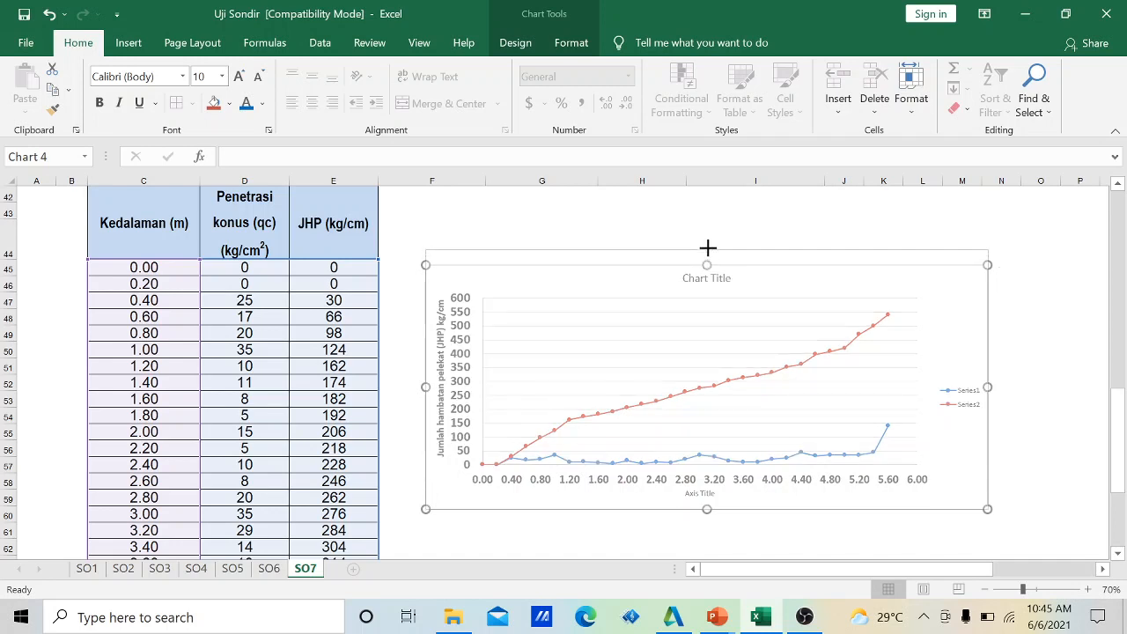
drag(707, 247, 710, 234)
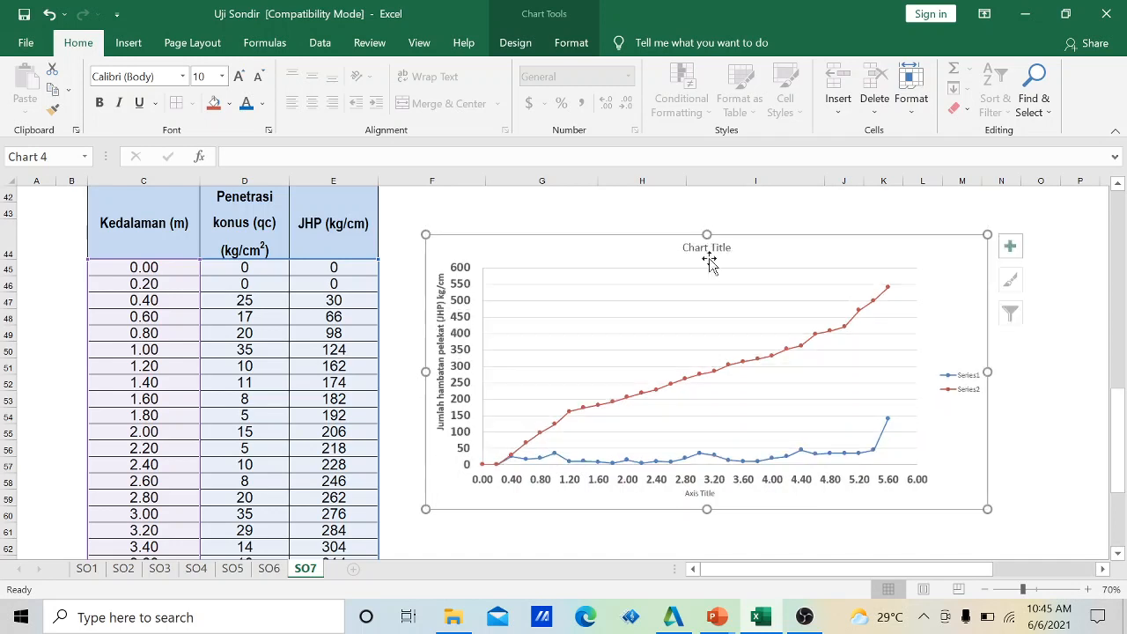
Set the vertical axis title's font size to 14.
click(438, 400)
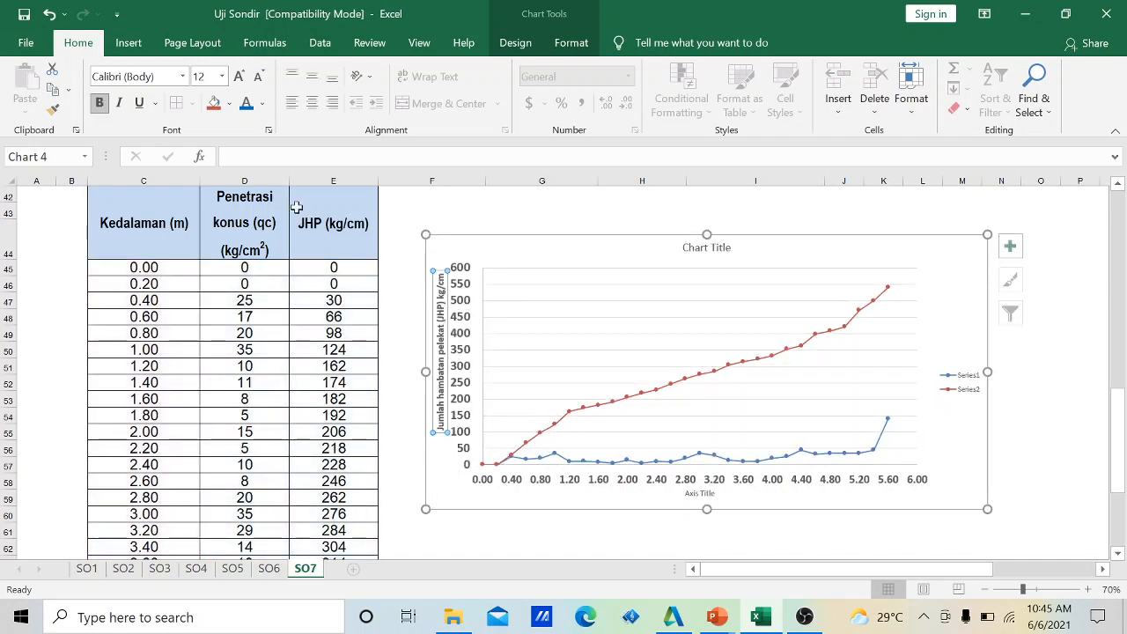
click(222, 76)
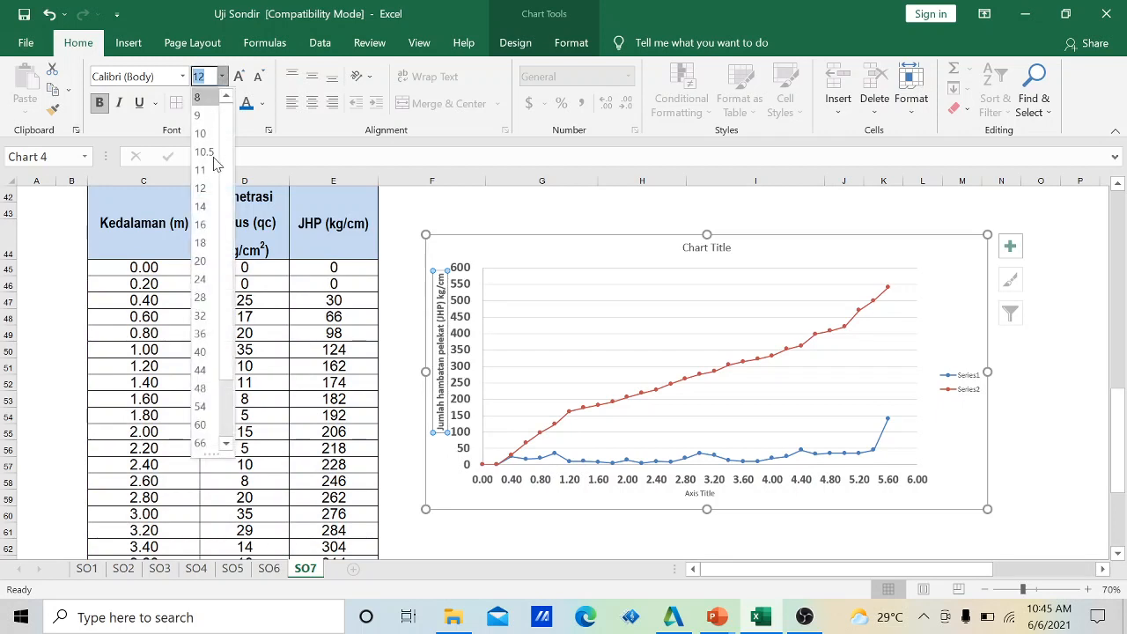
click(203, 206)
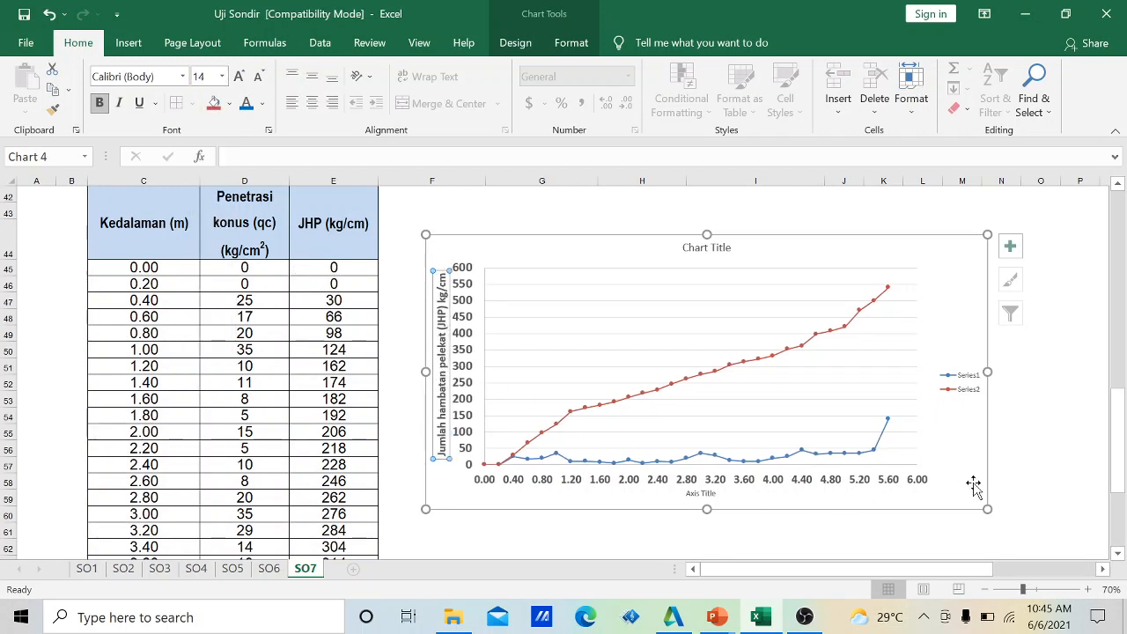
click(1028, 473)
Replace the placeholder title of the chart's horizontal axis with "Kedalaman (m)".
click(703, 494)
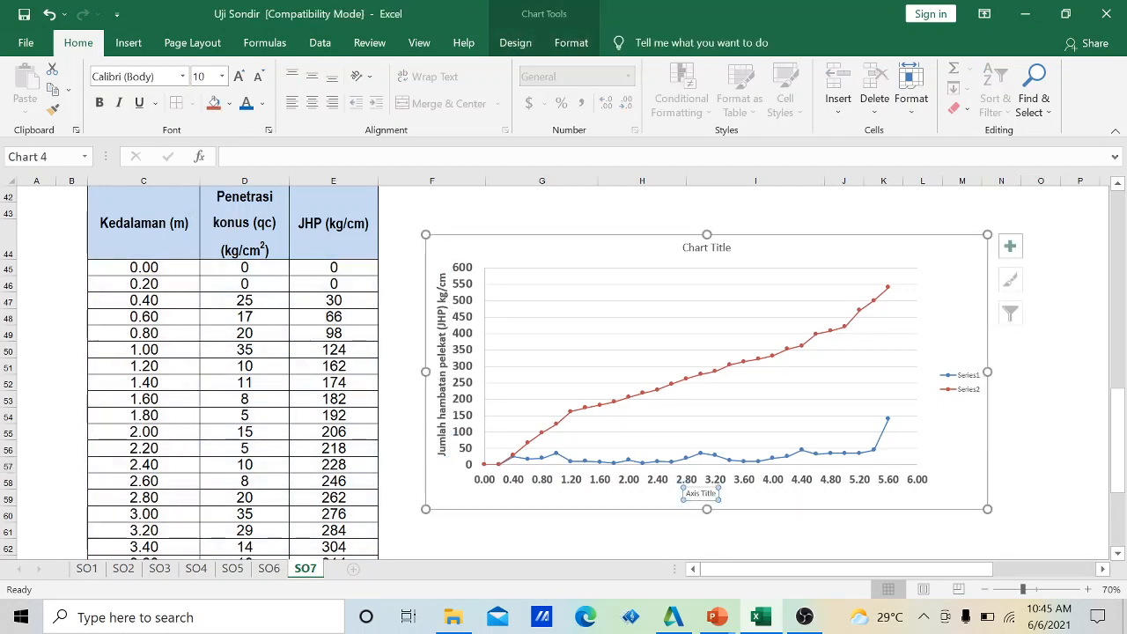
click(702, 493)
key(BackSpace)
key(BackSpace)
key(BackSpace)
key(BackSpace)
key(BackSpace)
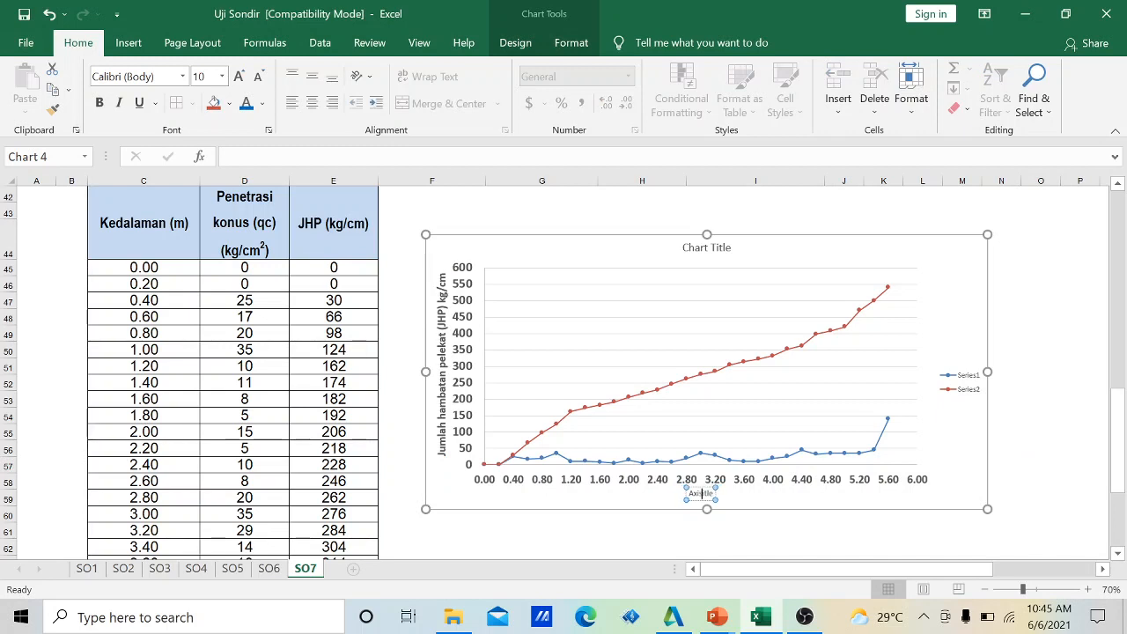
key(Delete)
key(Delete)
key(Delete)
key(Delete)
key(Delete)
text(Kedalaman)
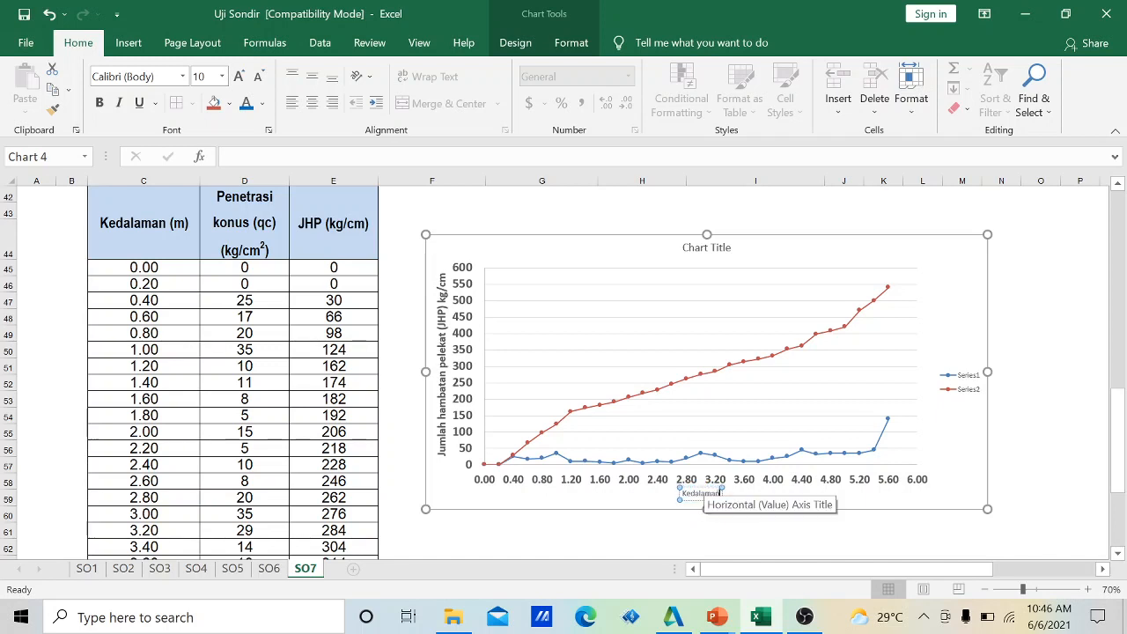
text( (m))
Format the horizontal axis title "Kedalaman (m)" in bold at font size 14 and shift it to the right along the axis.
click(700, 500)
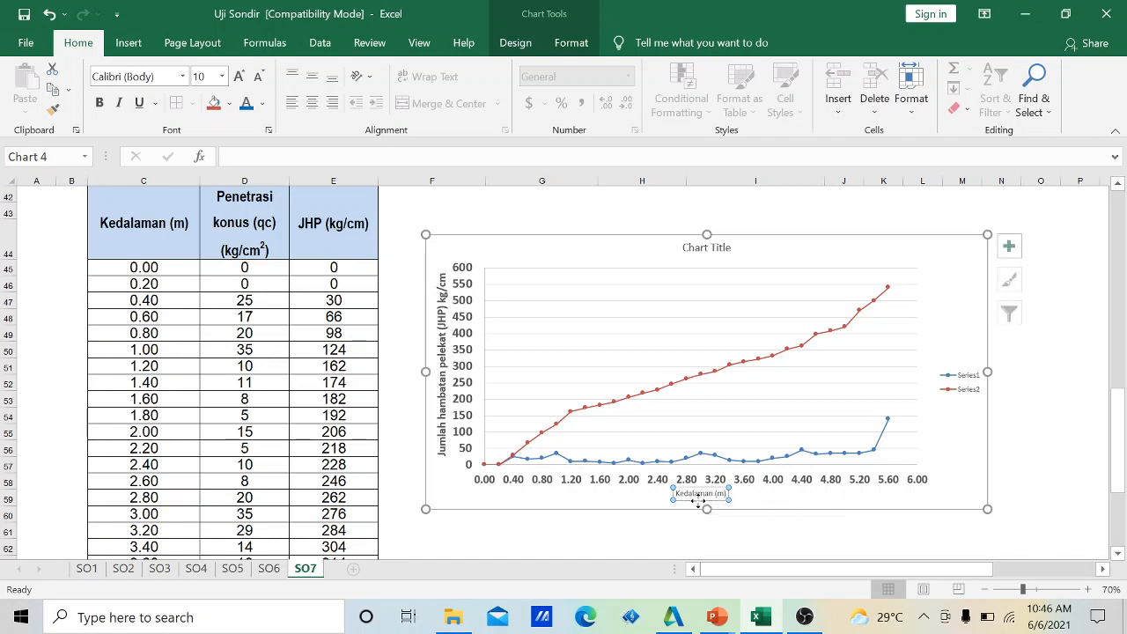
click(222, 77)
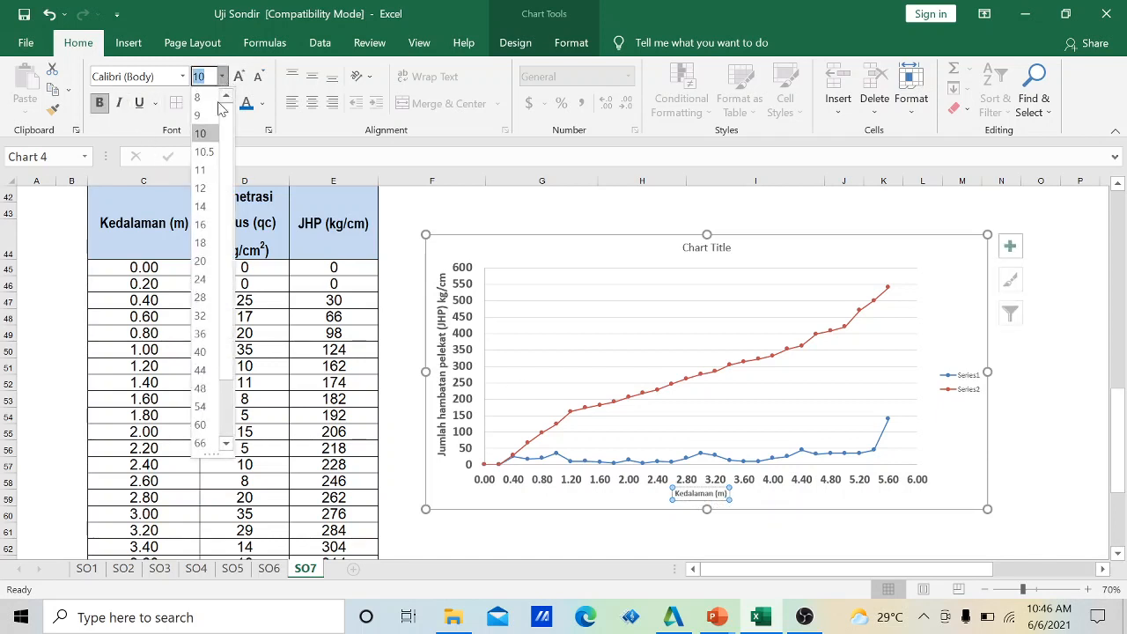
click(200, 206)
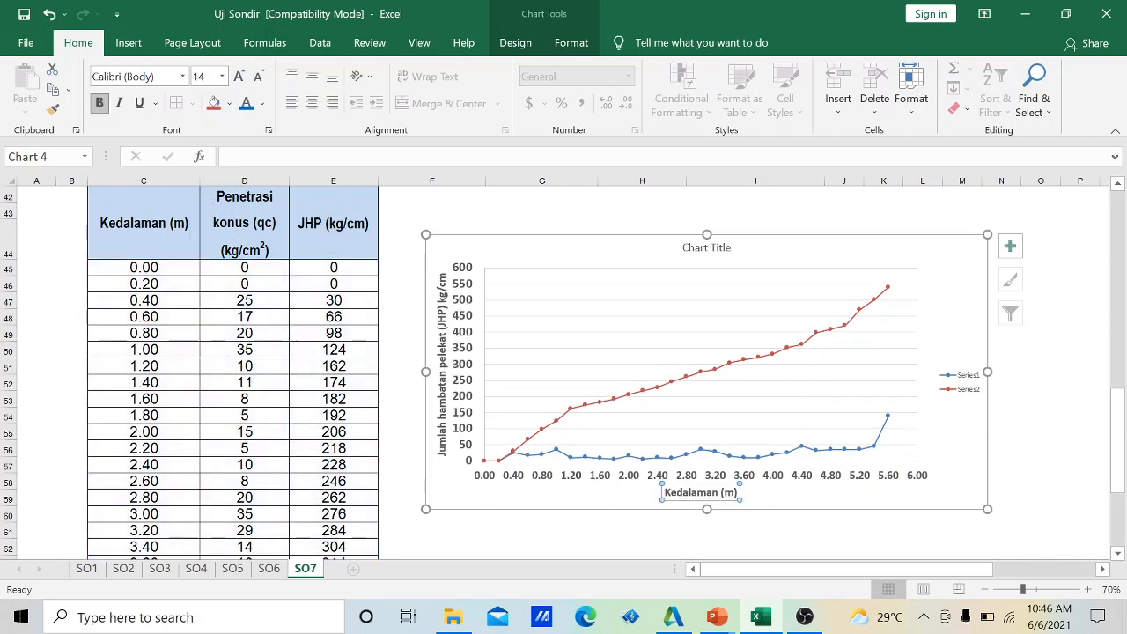
drag(718, 502, 774, 484)
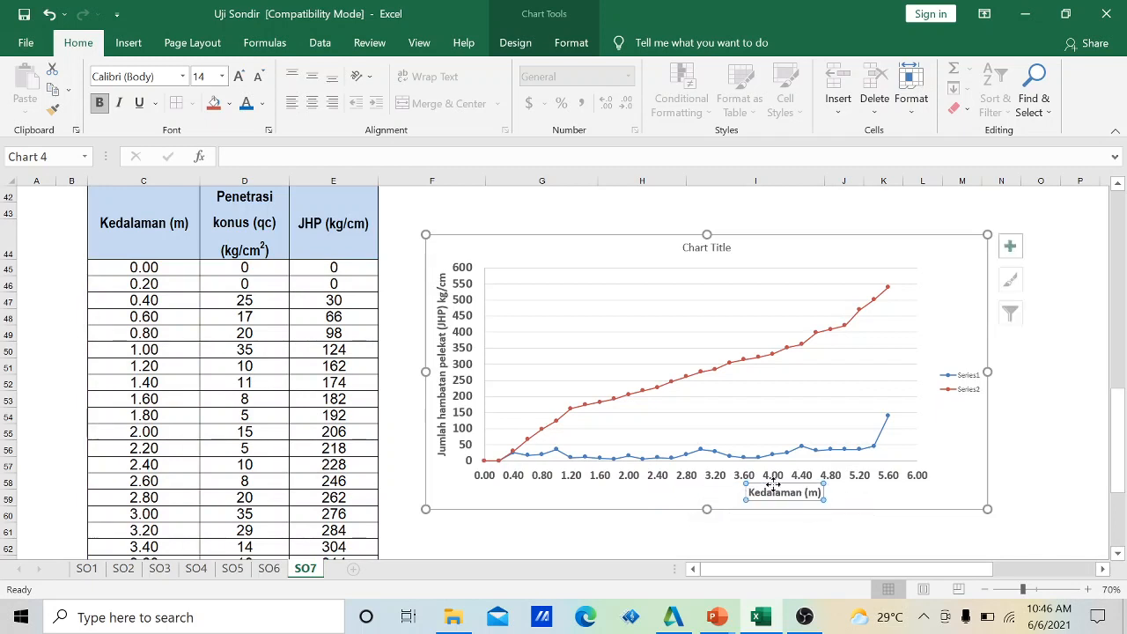
Delete the Series1/Series2 legend from the chart.
click(899, 504)
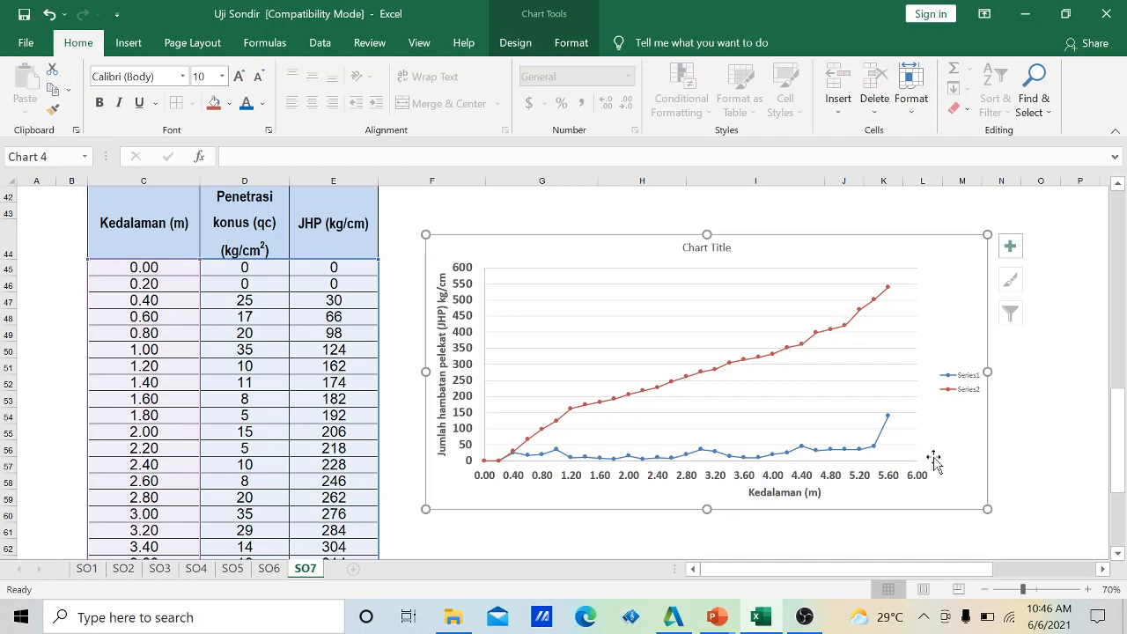
click(955, 394)
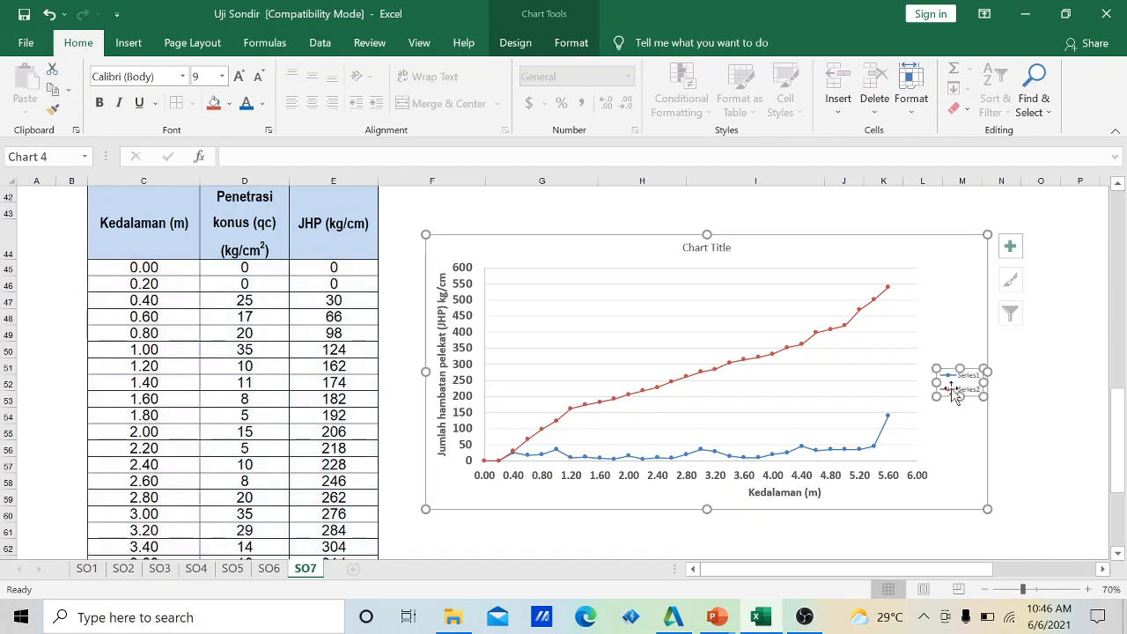
key(Delete)
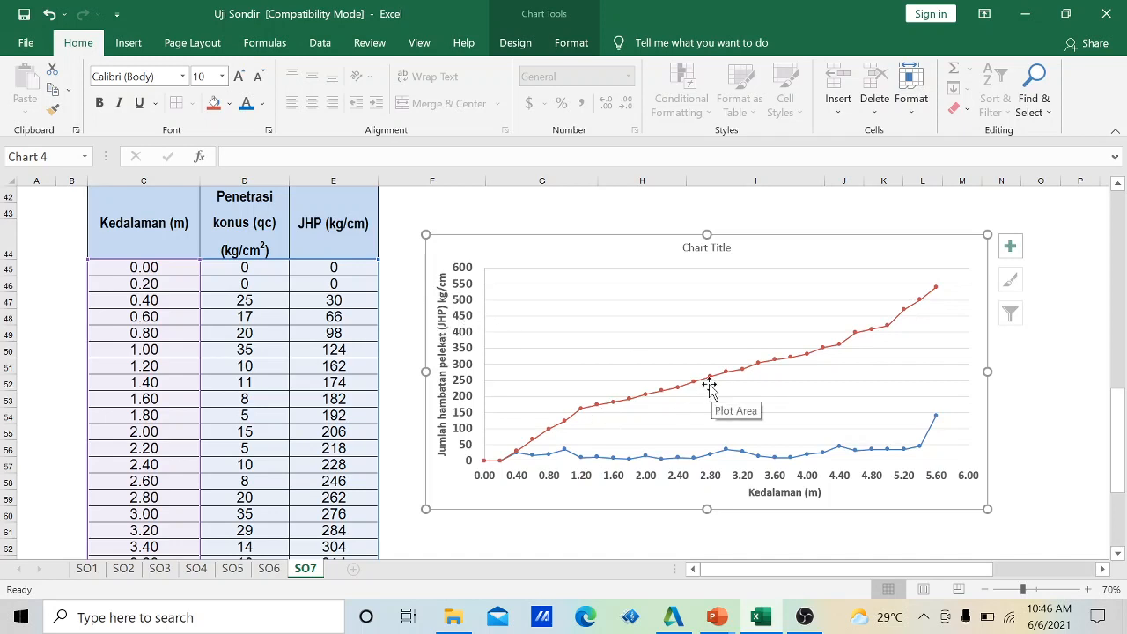
Insert a text box reading "JHP (kg/cm)" over the middle of the plot area and reduce its height to fit the text.
click(128, 42)
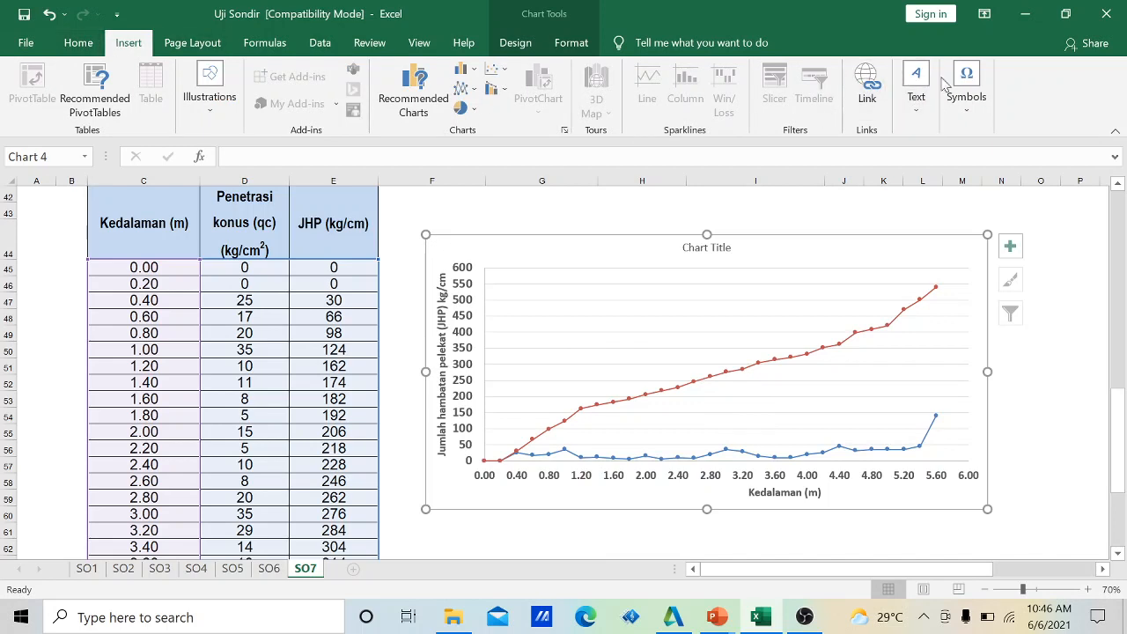
click(916, 95)
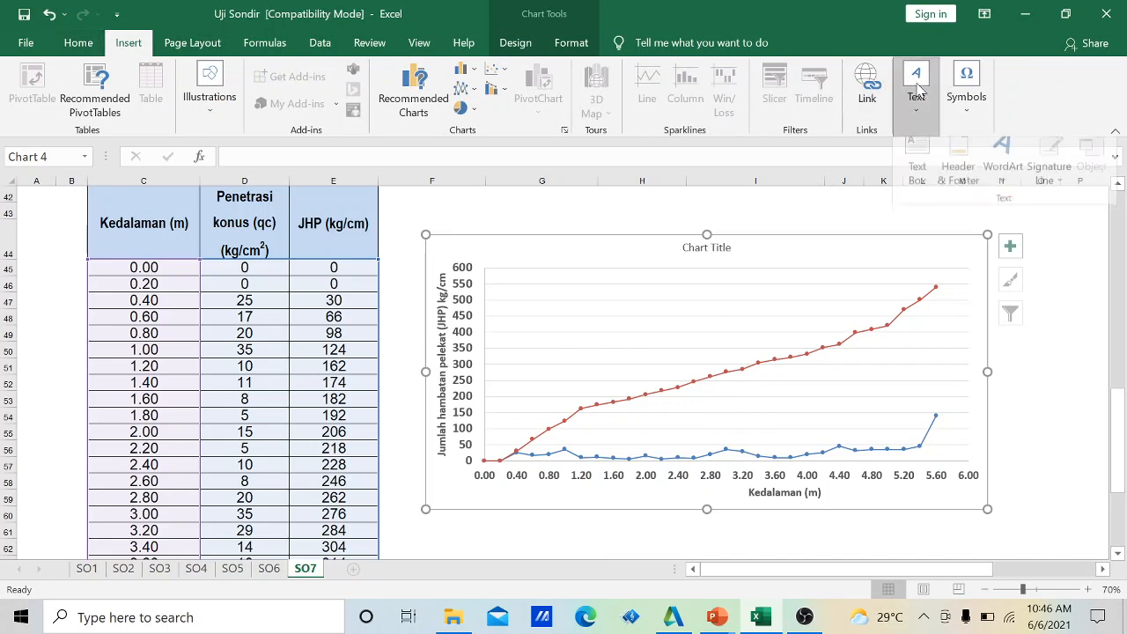
click(927, 167)
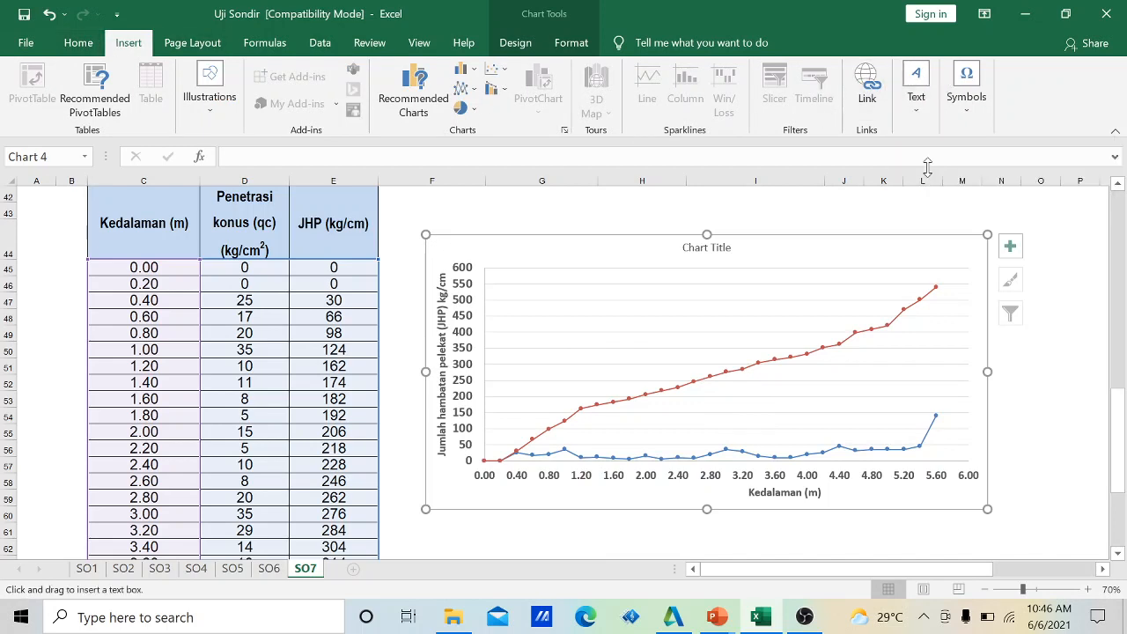
click(713, 360)
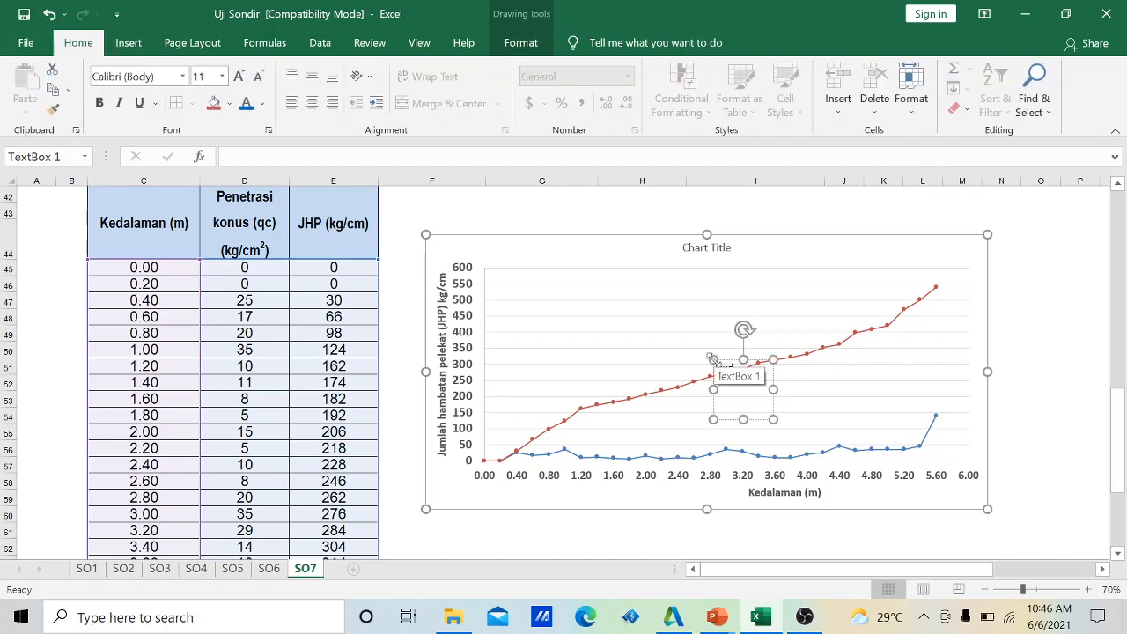
text(JHP (kg/cm)
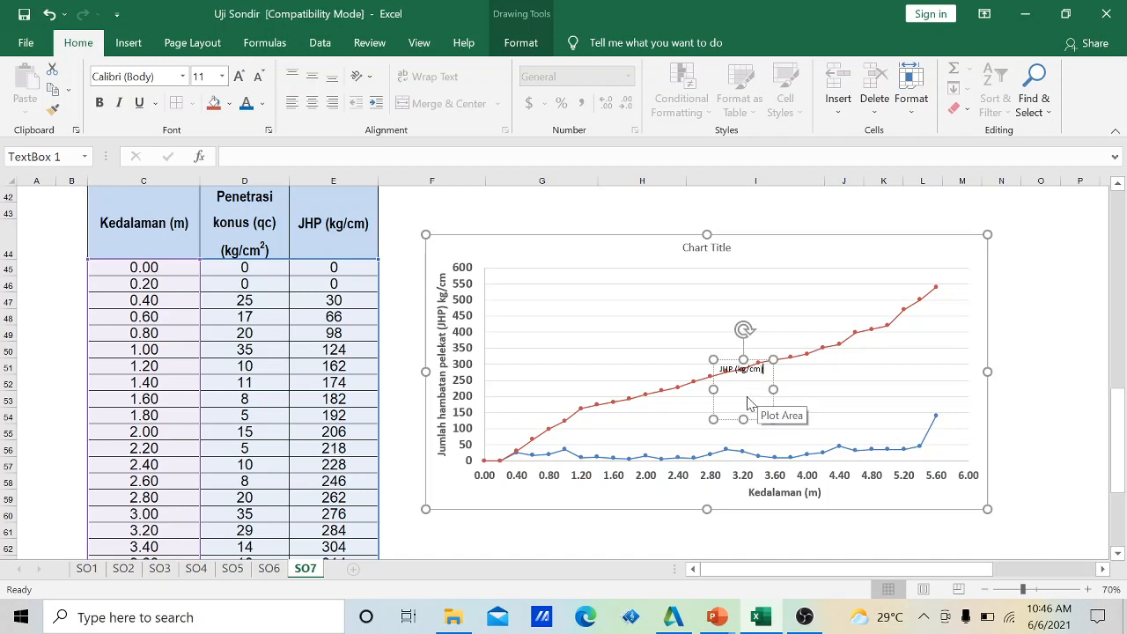
drag(743, 419, 744, 390)
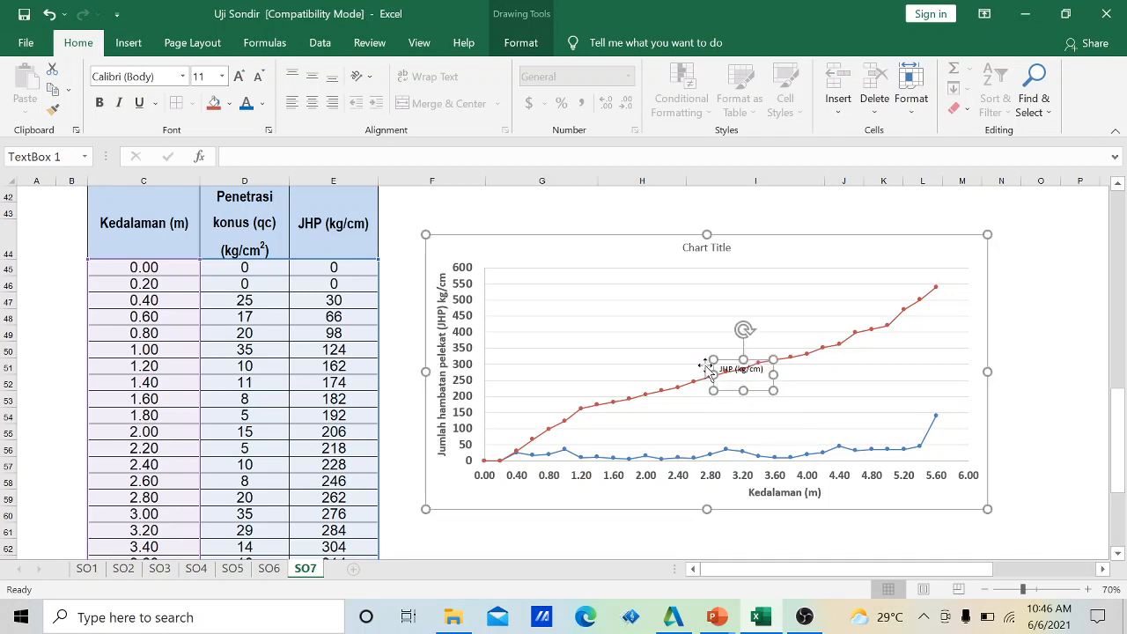
Set the "JHP (kg/cm)" label's font size to 18 and move it just above the red curve.
click(222, 77)
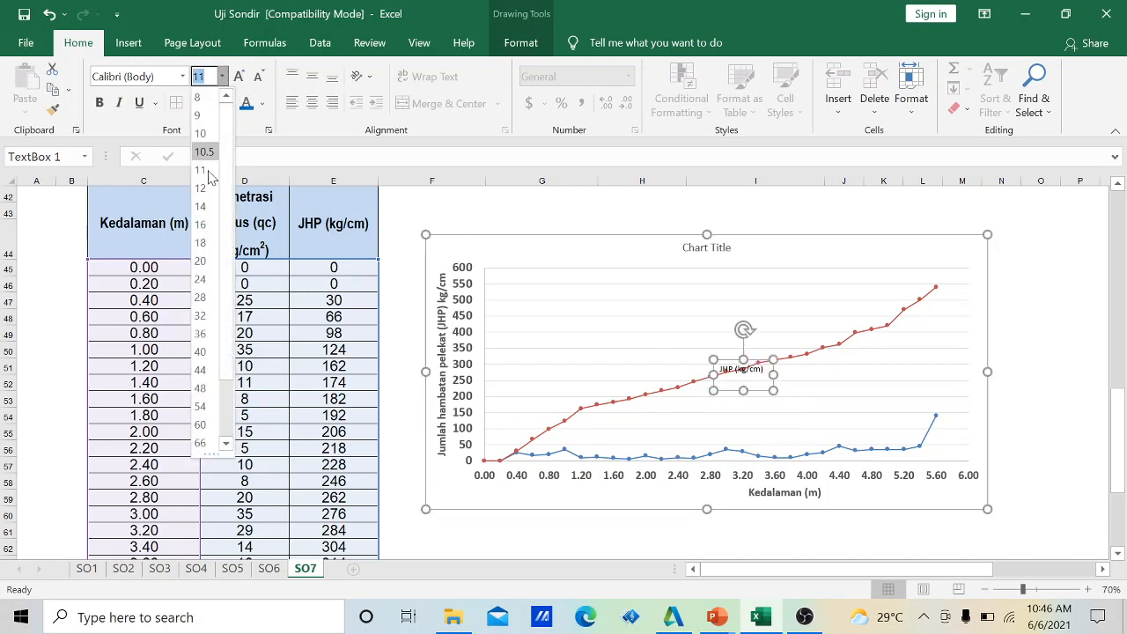
click(200, 242)
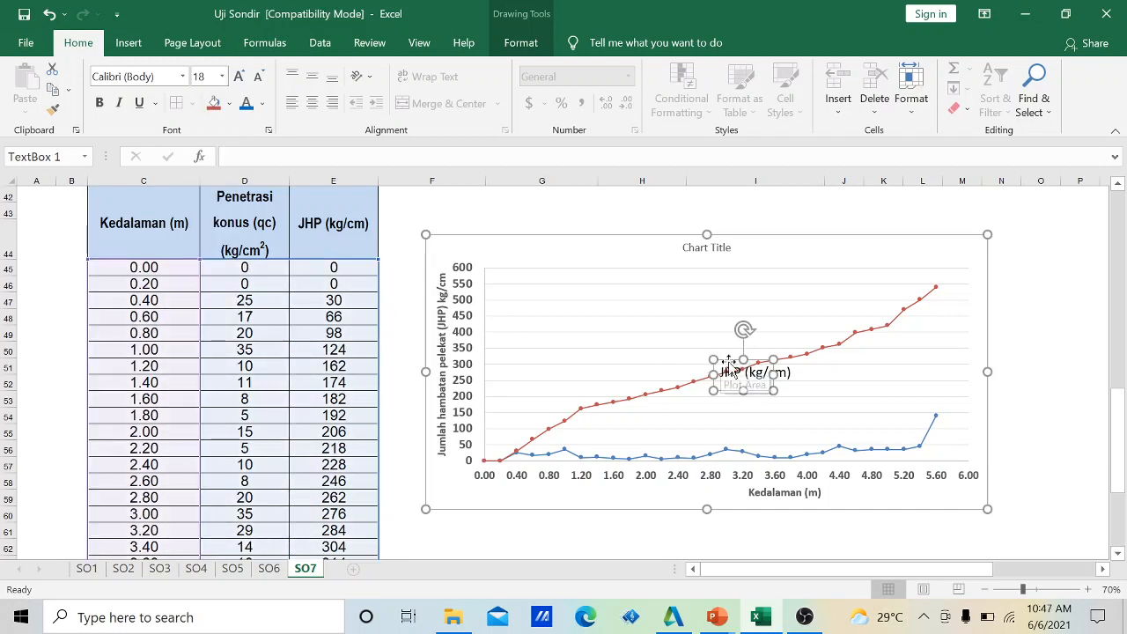
drag(727, 359, 701, 336)
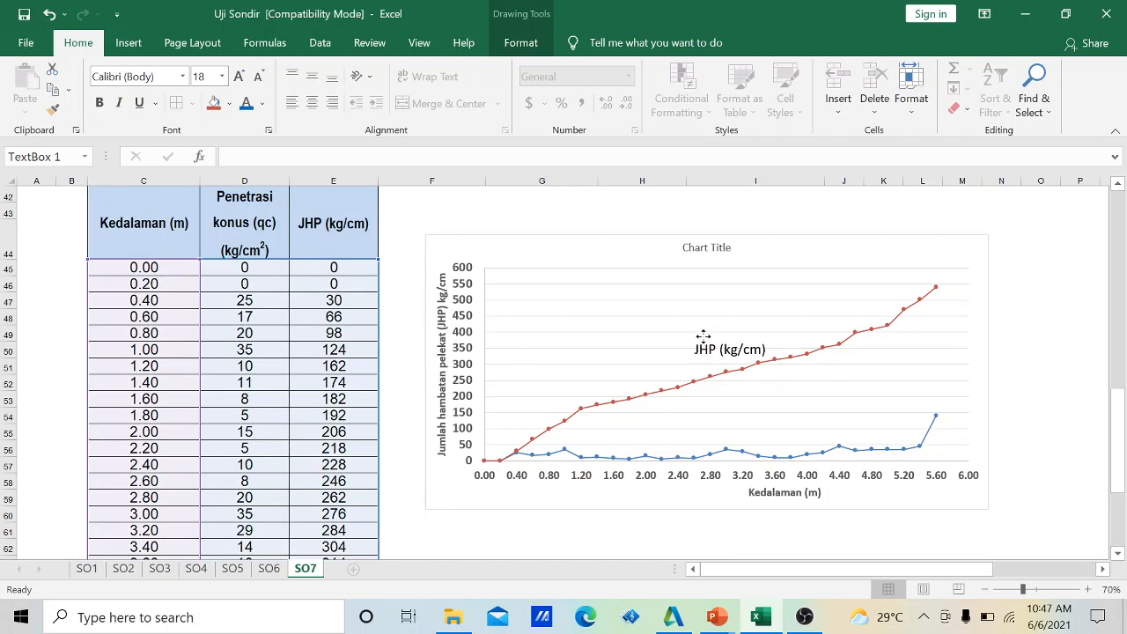
Insert a second text box in the chart near the blue curve reading "qc (kg/cm²)", with the 2 as superscript.
click(127, 42)
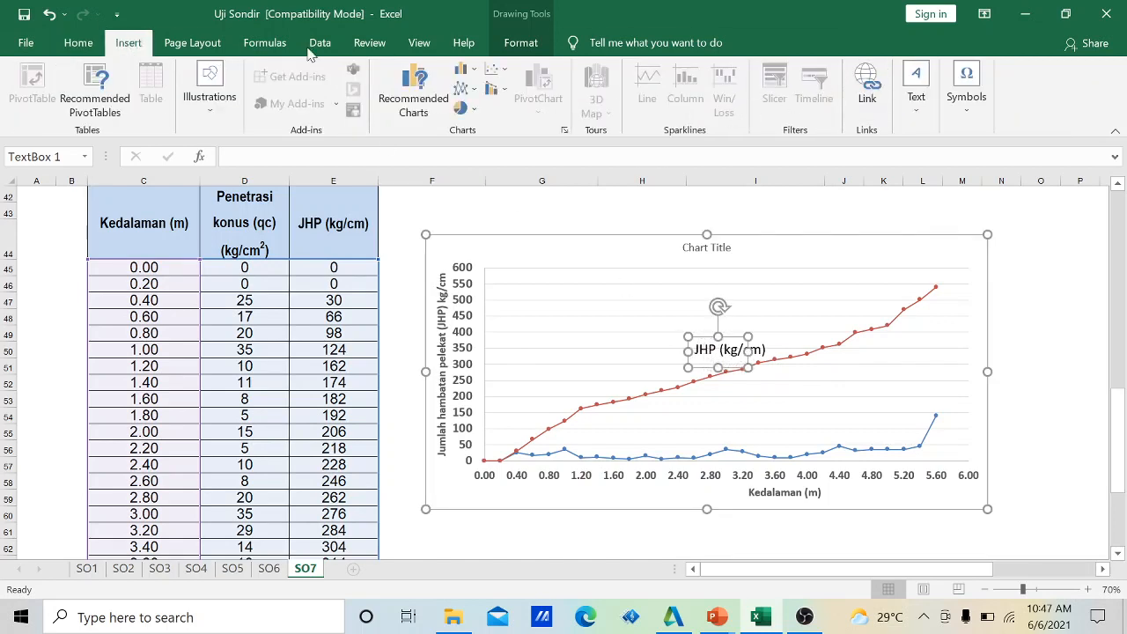
click(916, 92)
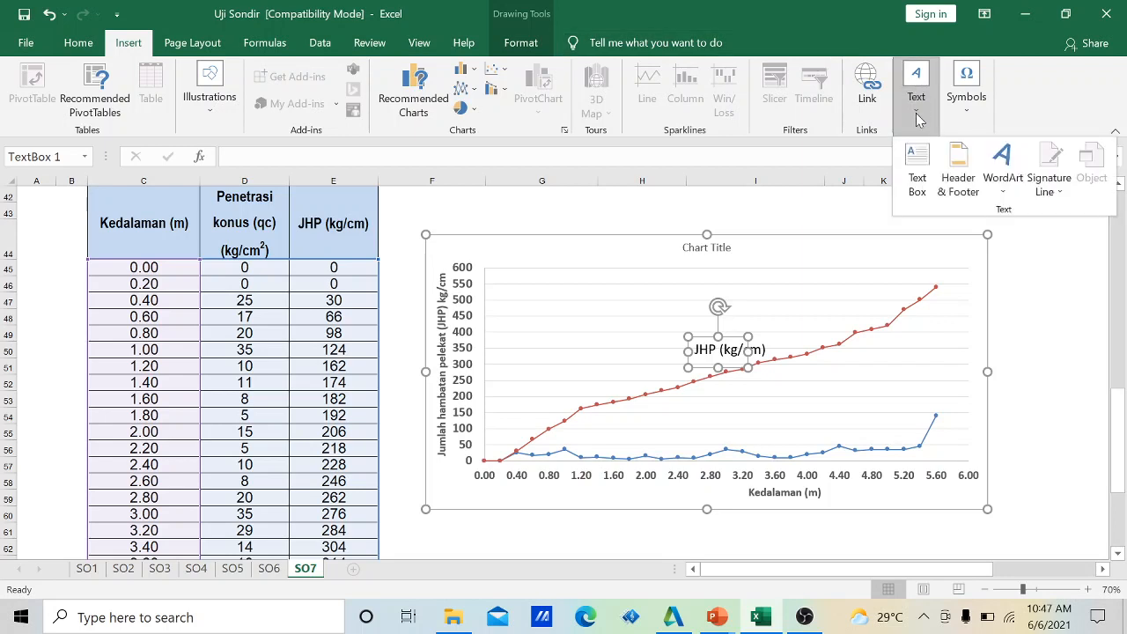
click(915, 167)
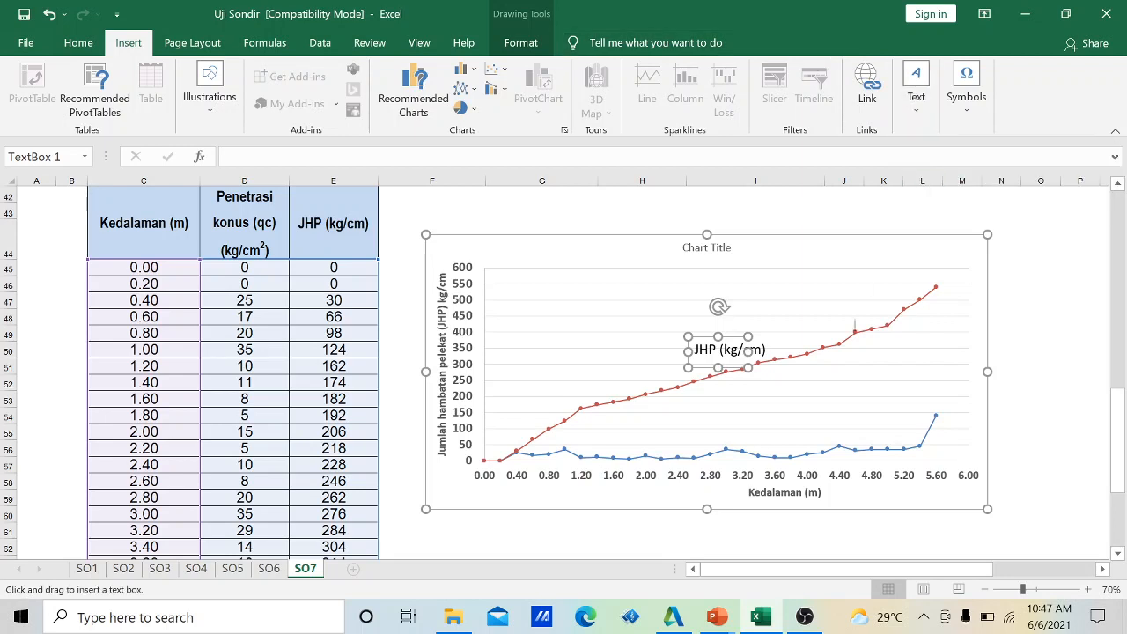
click(750, 434)
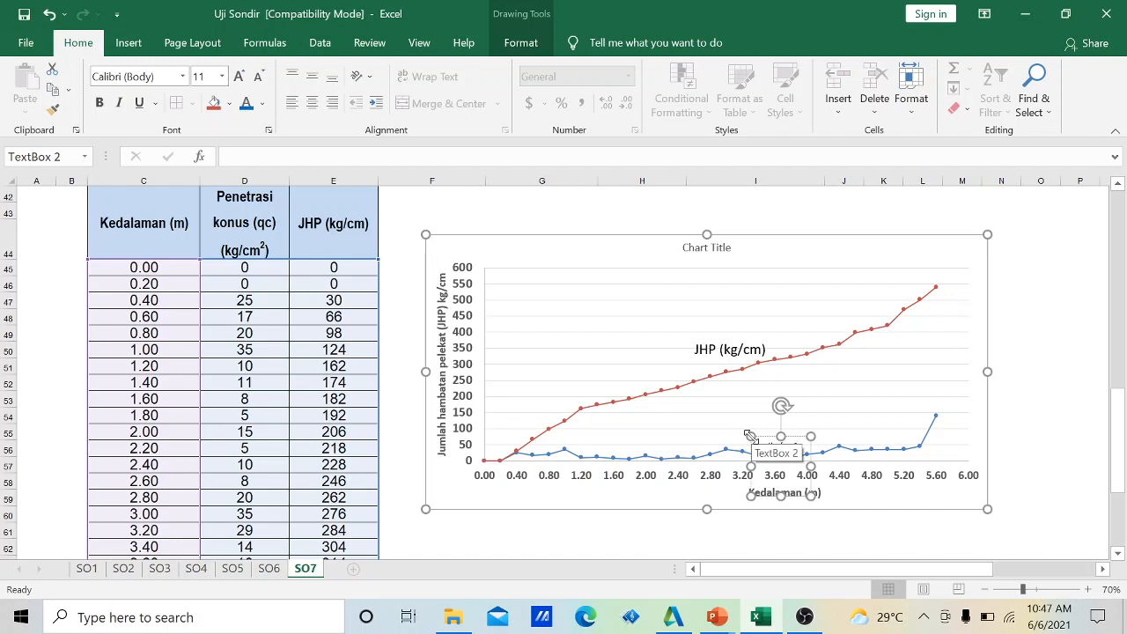
text(qc (kg/cm2))
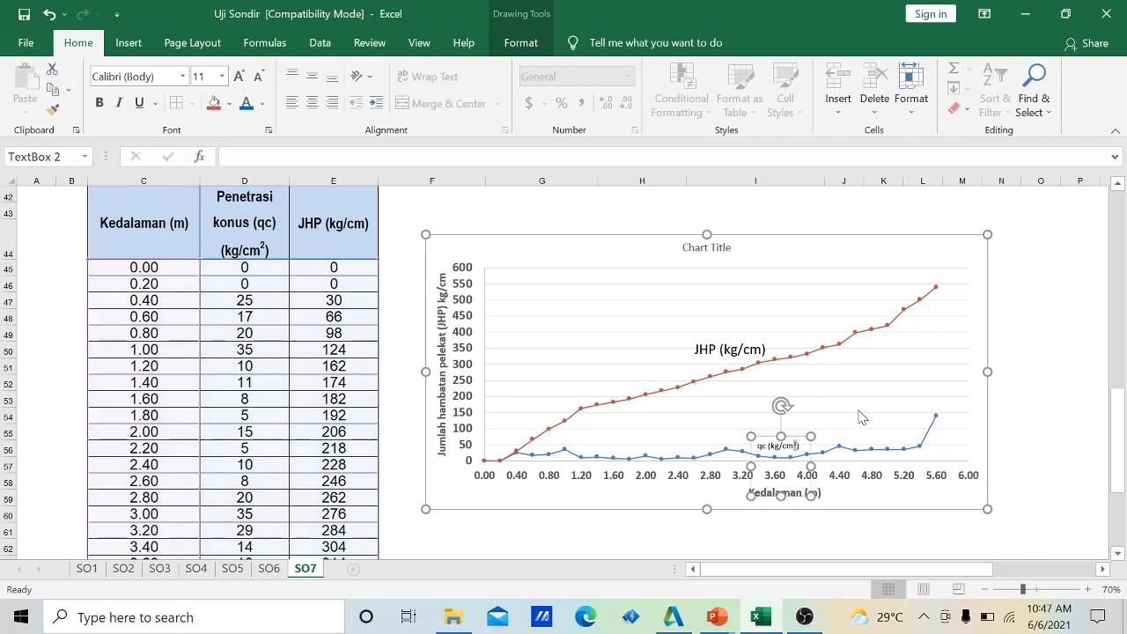
Format the "qc (kg/cm²)" label in bold at font size 18.
click(804, 471)
click(788, 445)
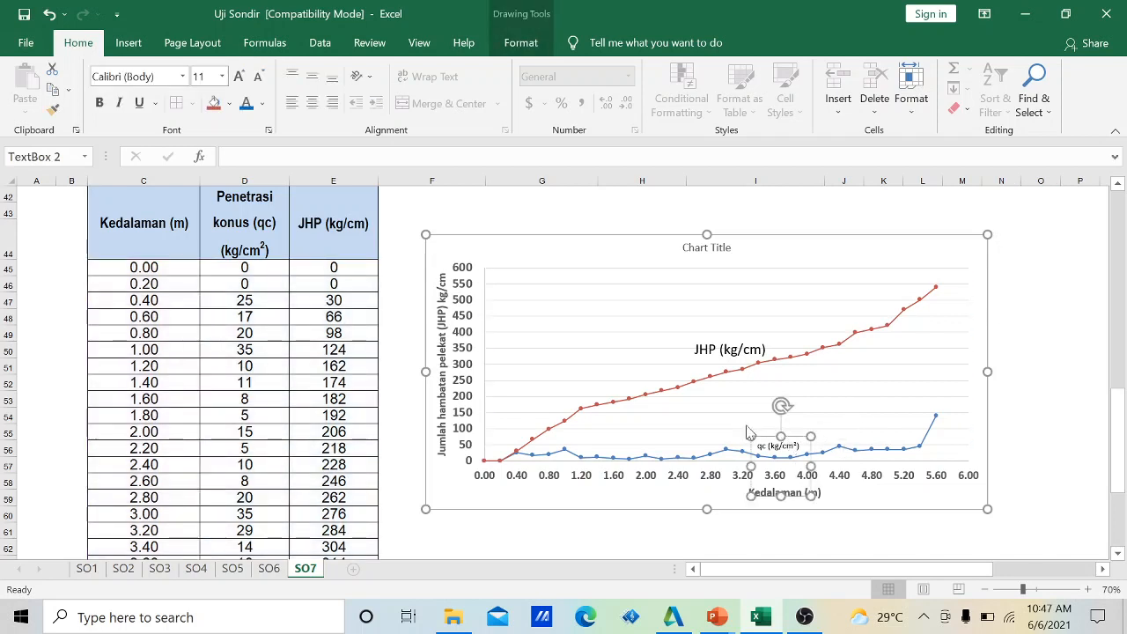
click(99, 102)
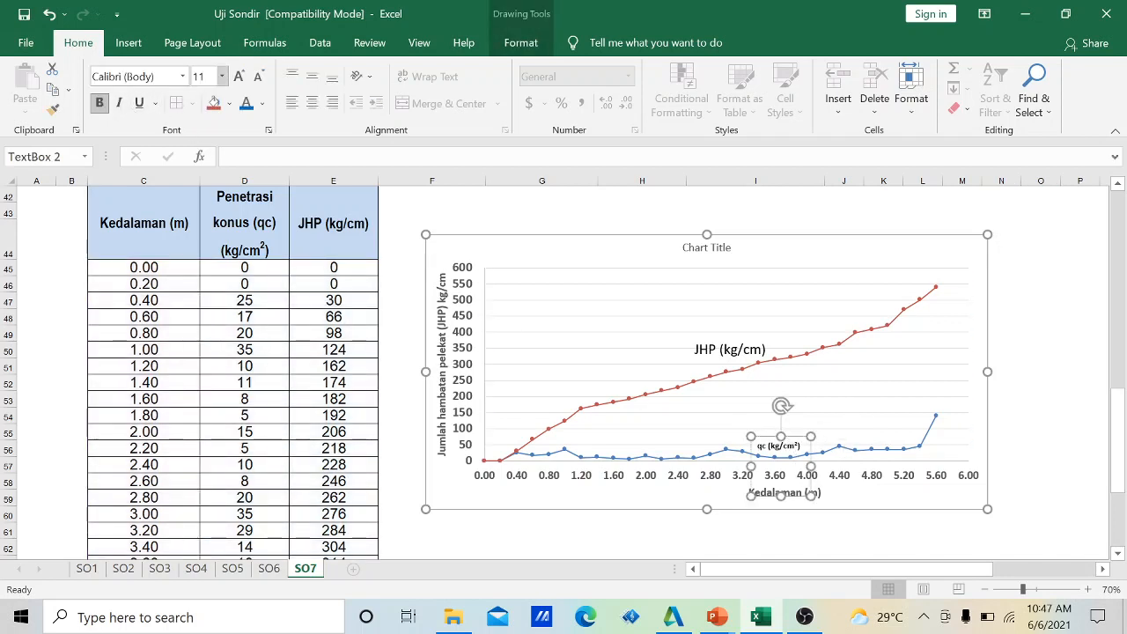
click(201, 76)
click(223, 78)
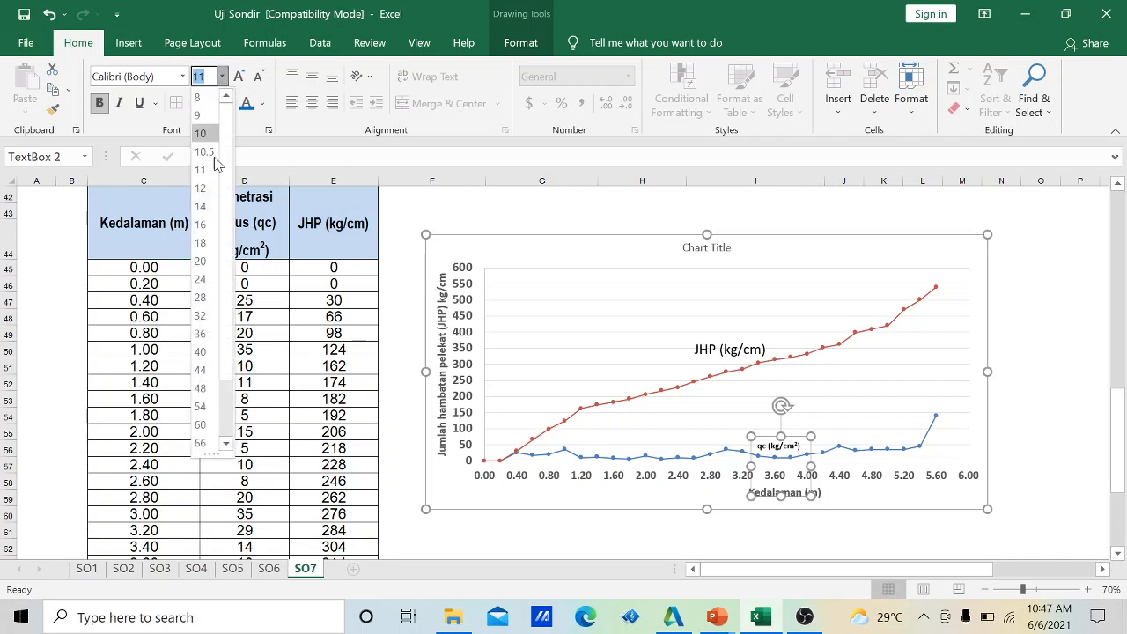
click(202, 243)
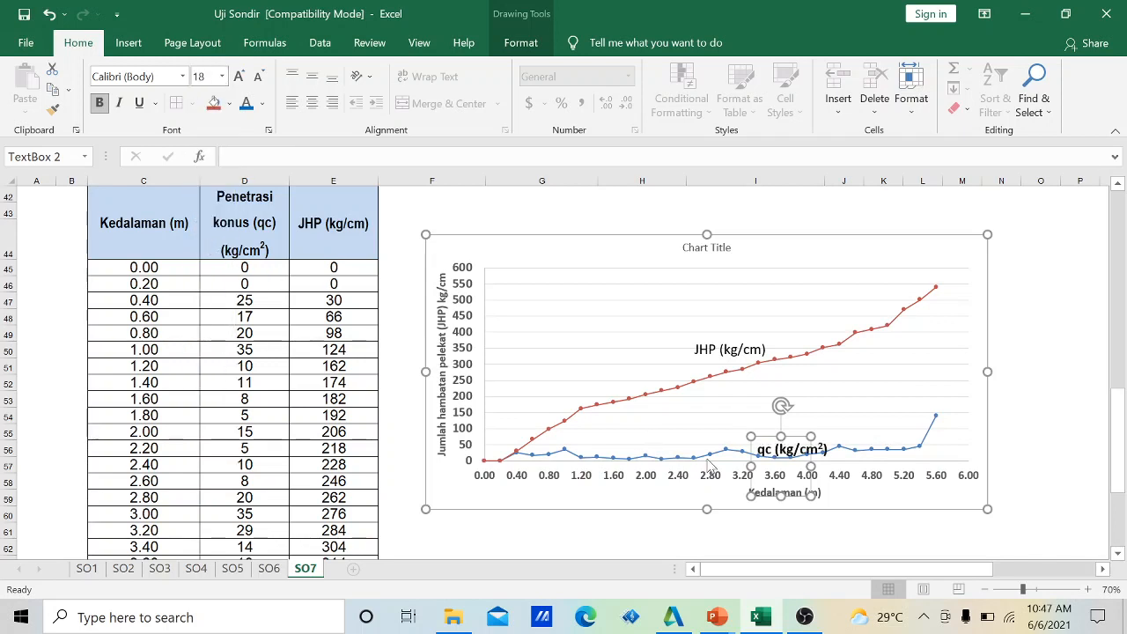
click(837, 420)
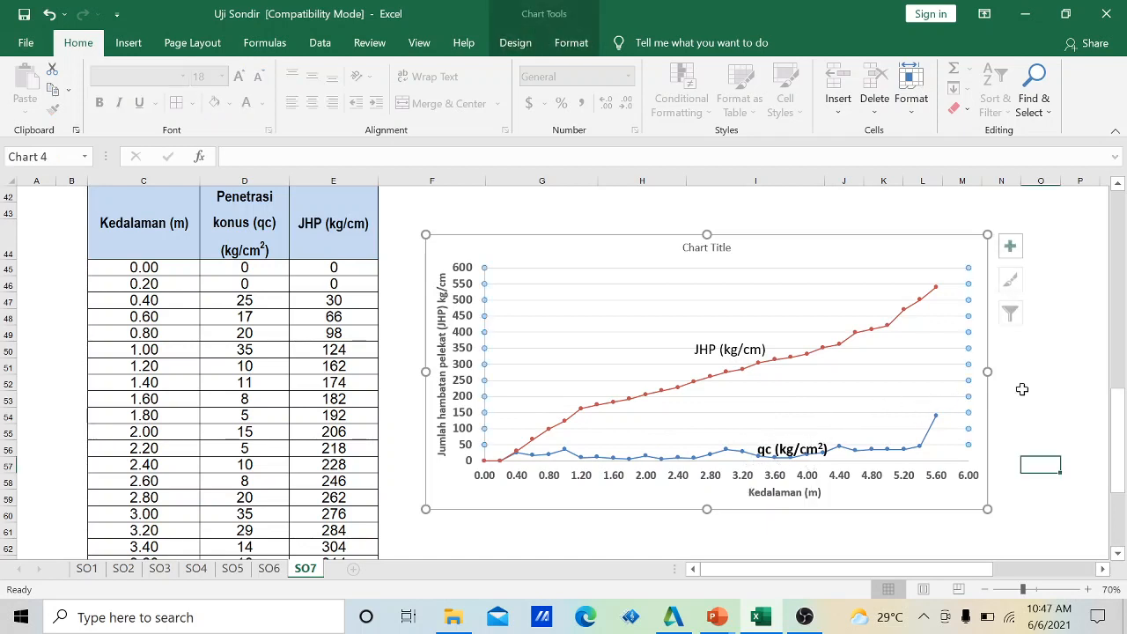
Rotate the "qc (kg/cm²)" label a quarter turn counterclockwise and move it above the blue curve near depth 4.20.
click(817, 445)
click(800, 449)
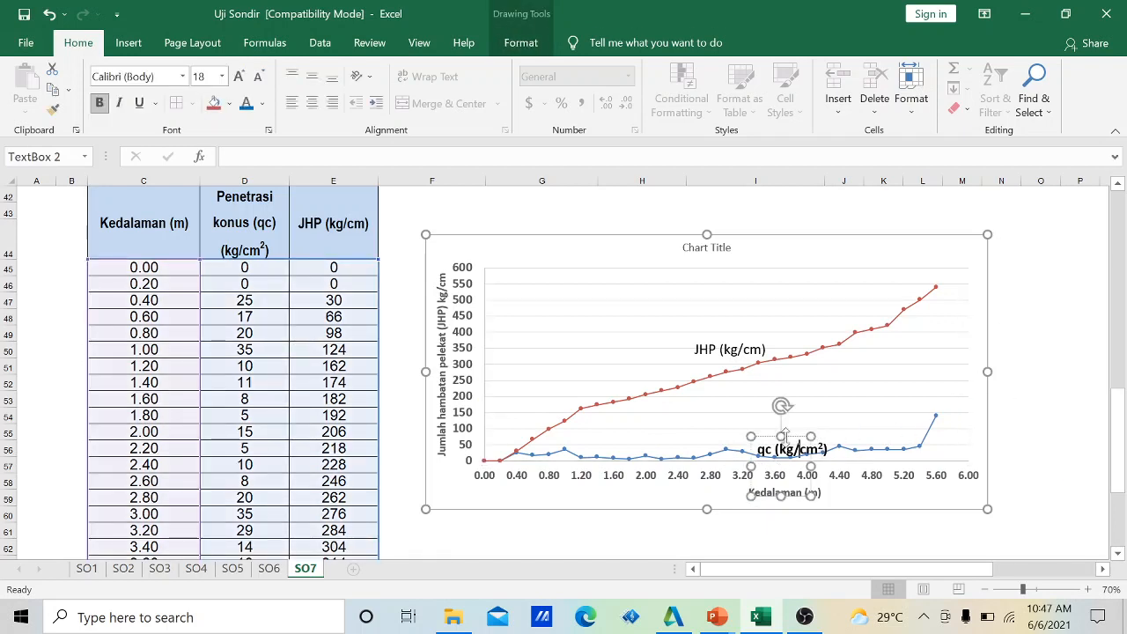
drag(781, 405, 720, 463)
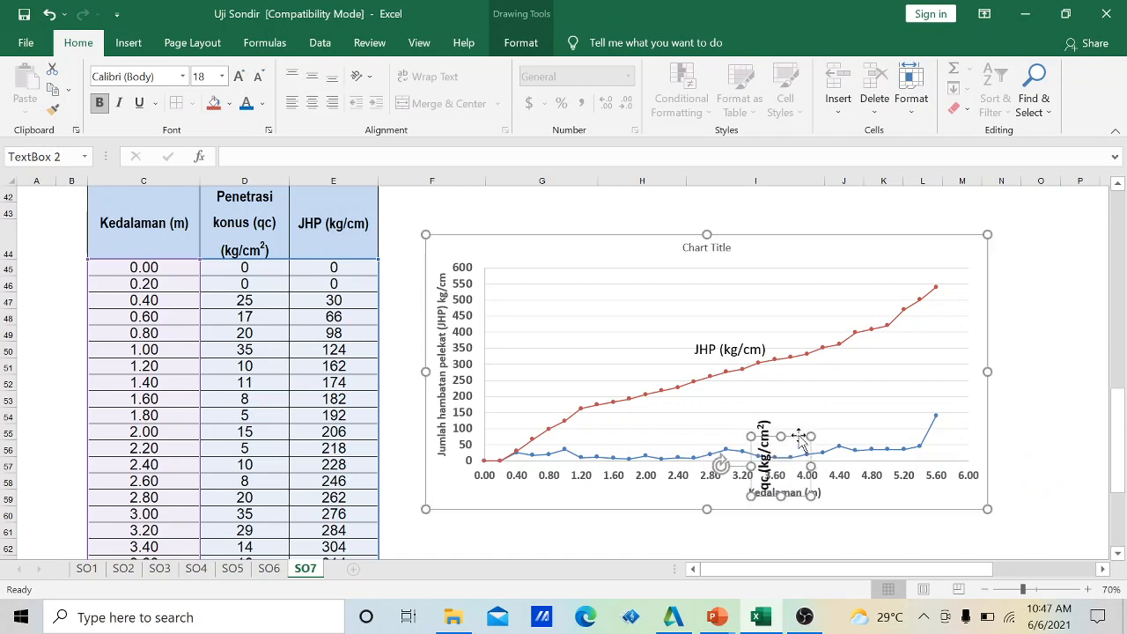
drag(800, 437, 862, 393)
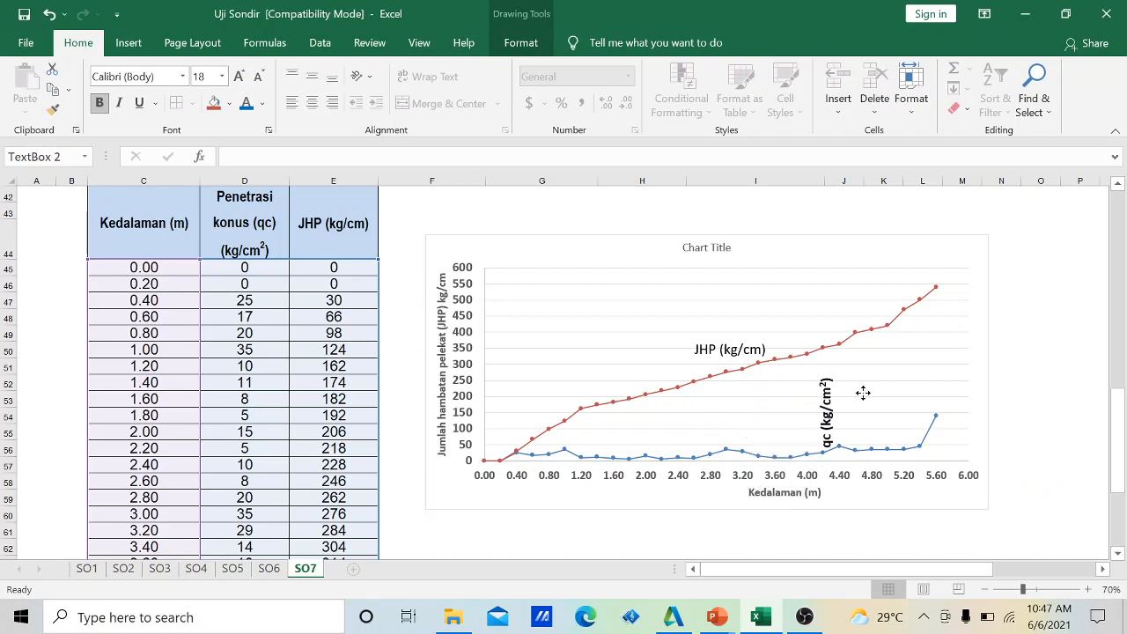
click(863, 393)
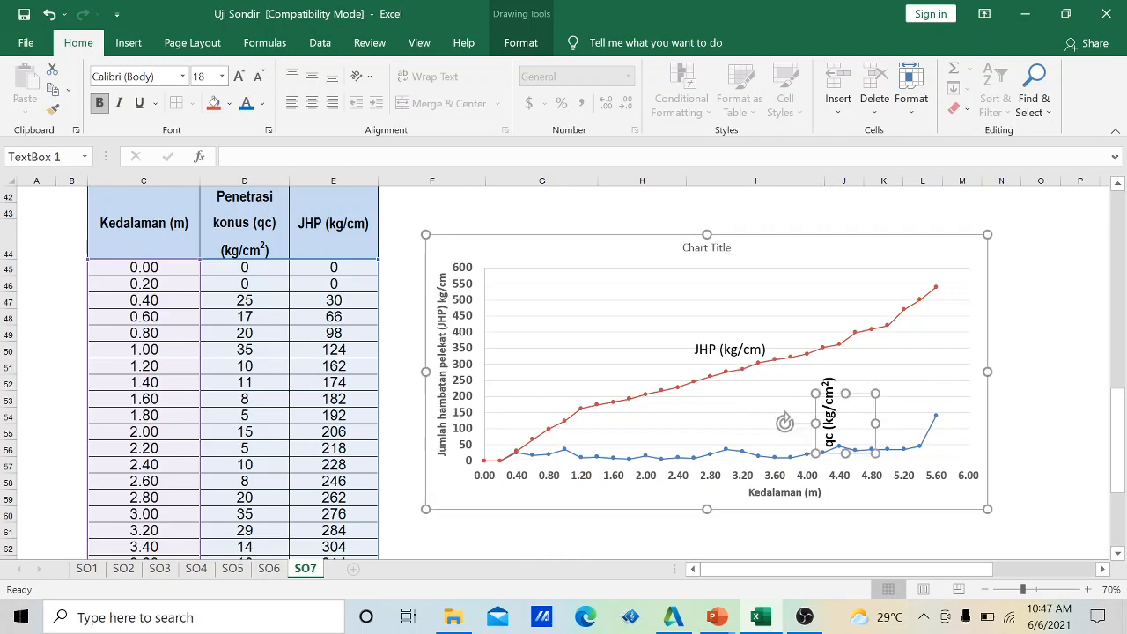
Rotate the "JHP (kg/cm)" label a quarter turn counterclockwise, undo the accidental plot area shift and select the label again.
click(731, 352)
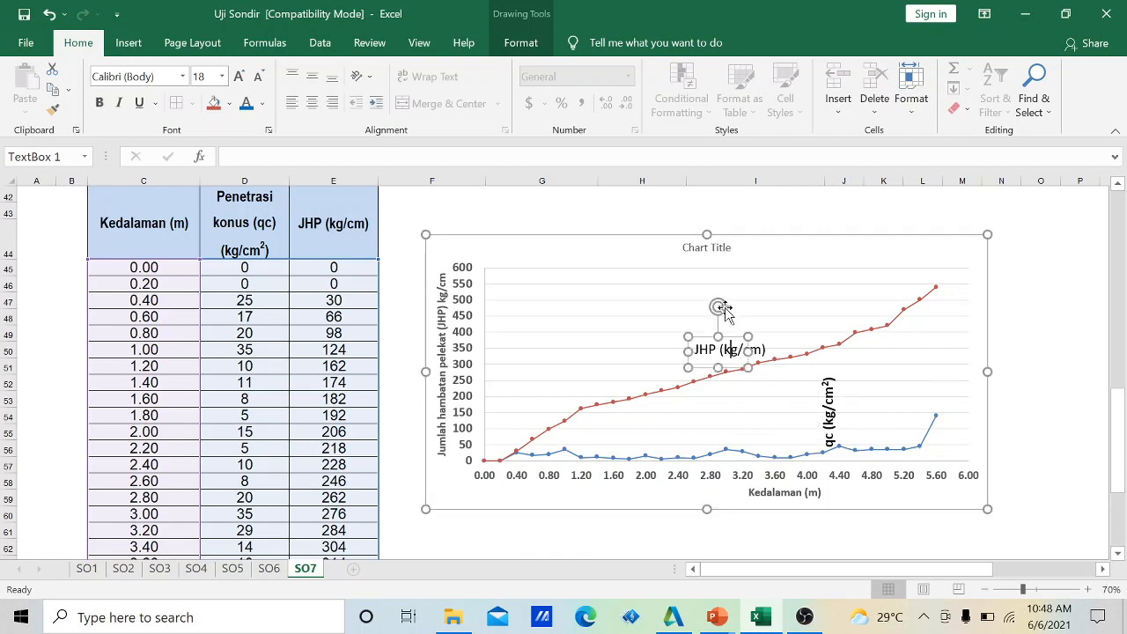
drag(718, 307, 666, 352)
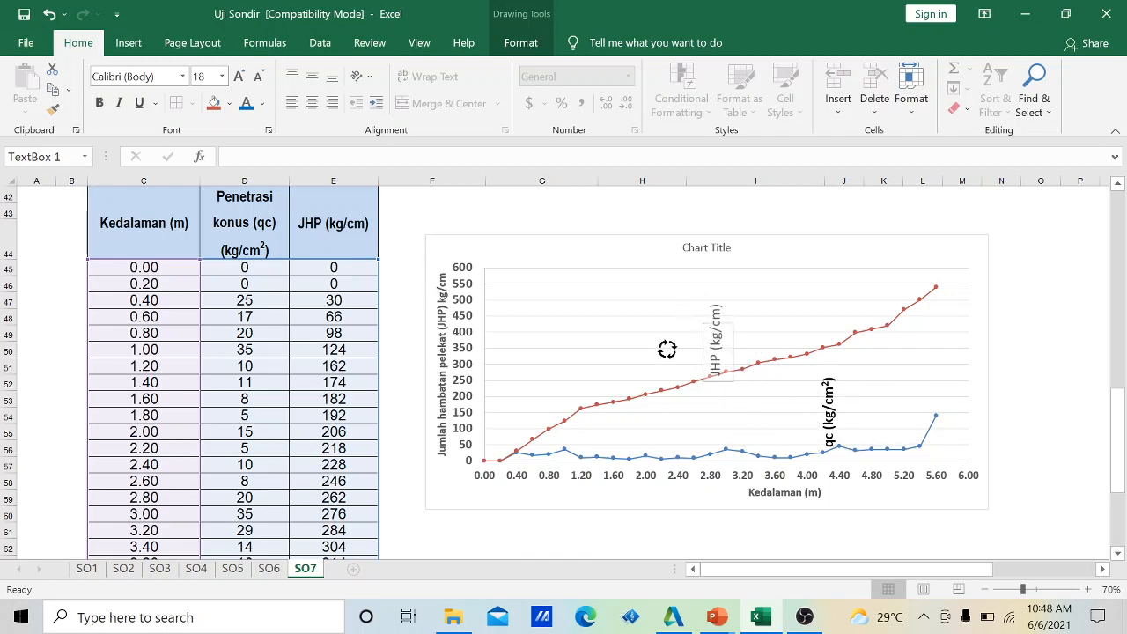
click(730, 350)
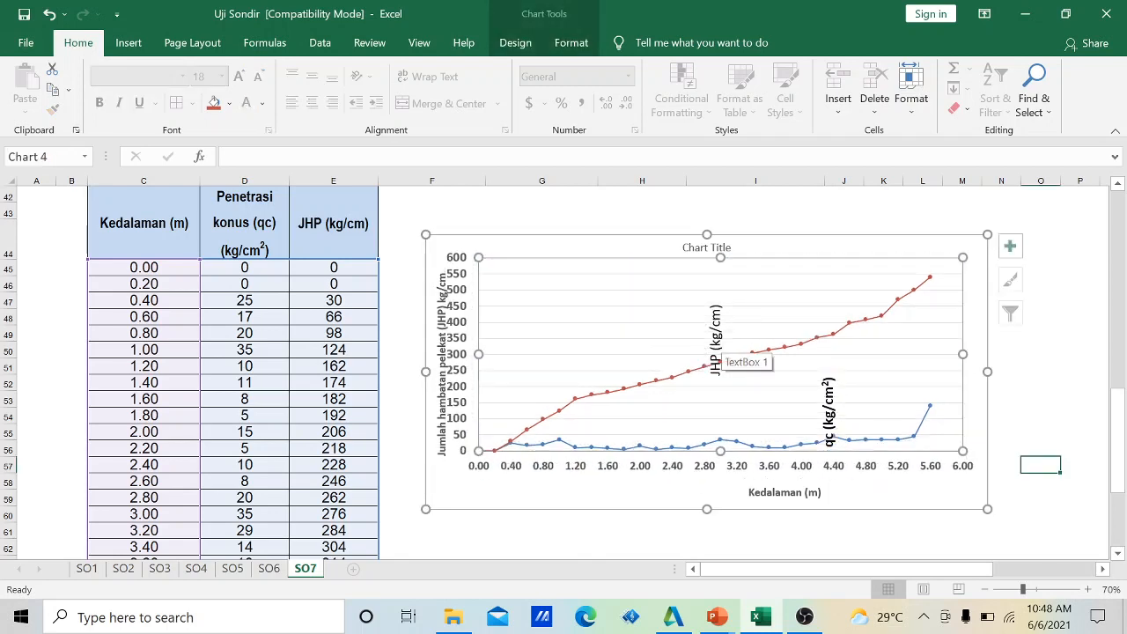
key(ctrl+z)
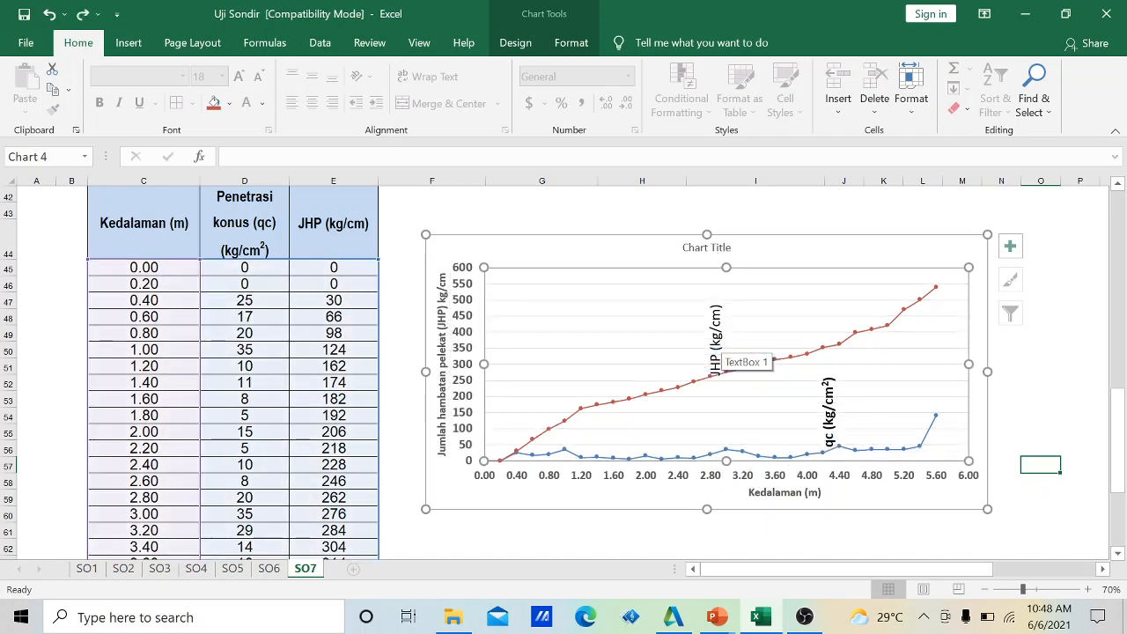
click(716, 361)
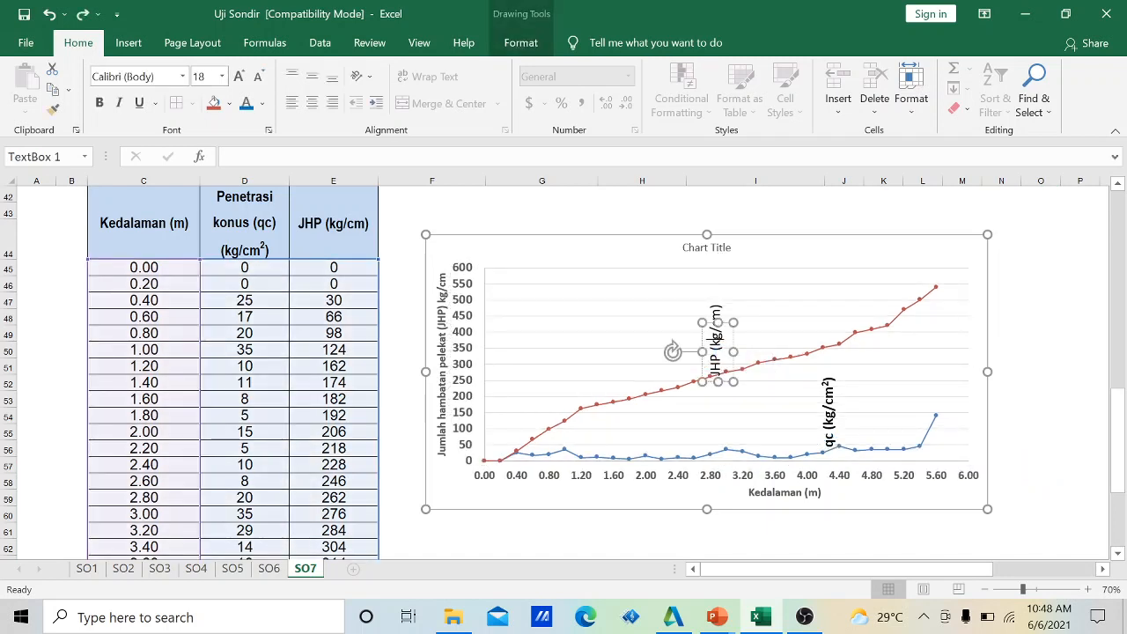
click(731, 330)
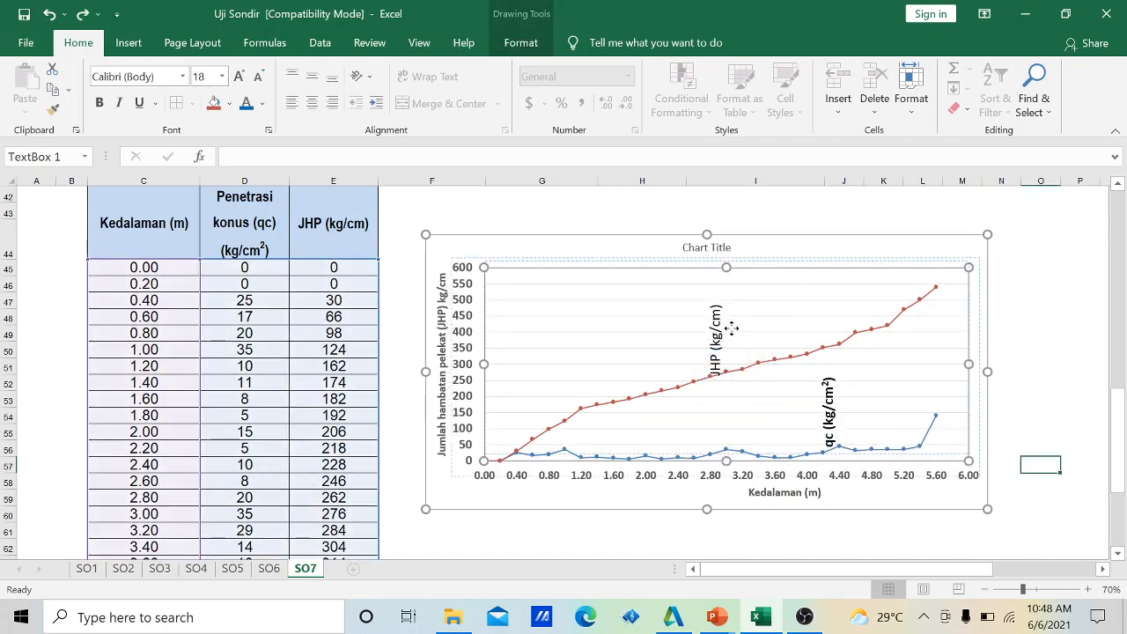
drag(731, 331, 731, 325)
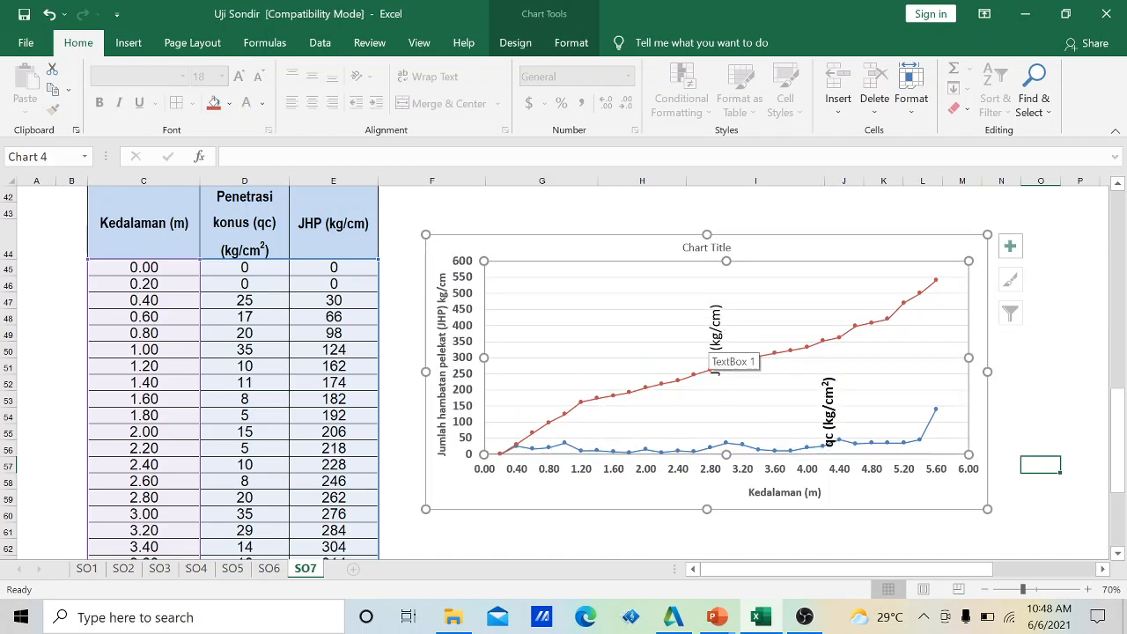
key(ctrl+z)
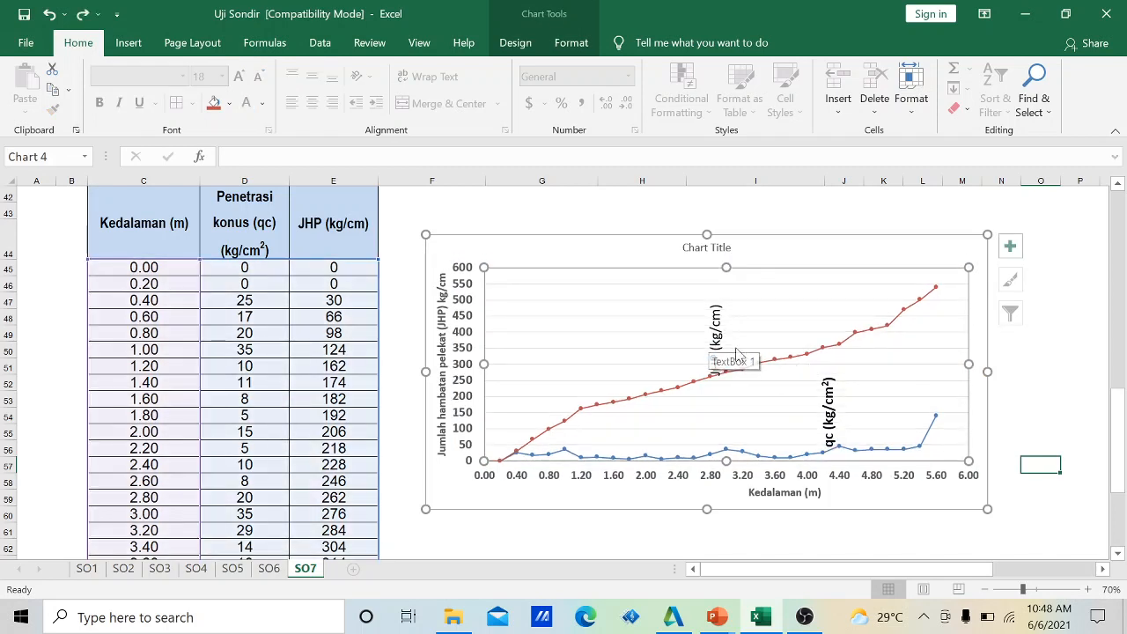
click(715, 352)
click(735, 345)
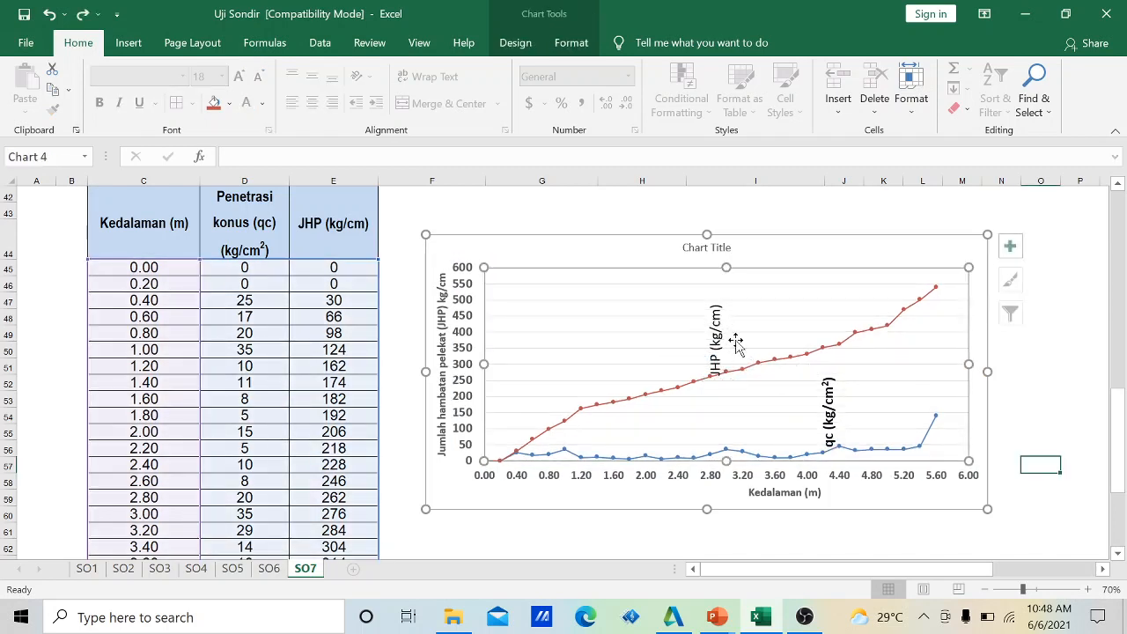
click(736, 345)
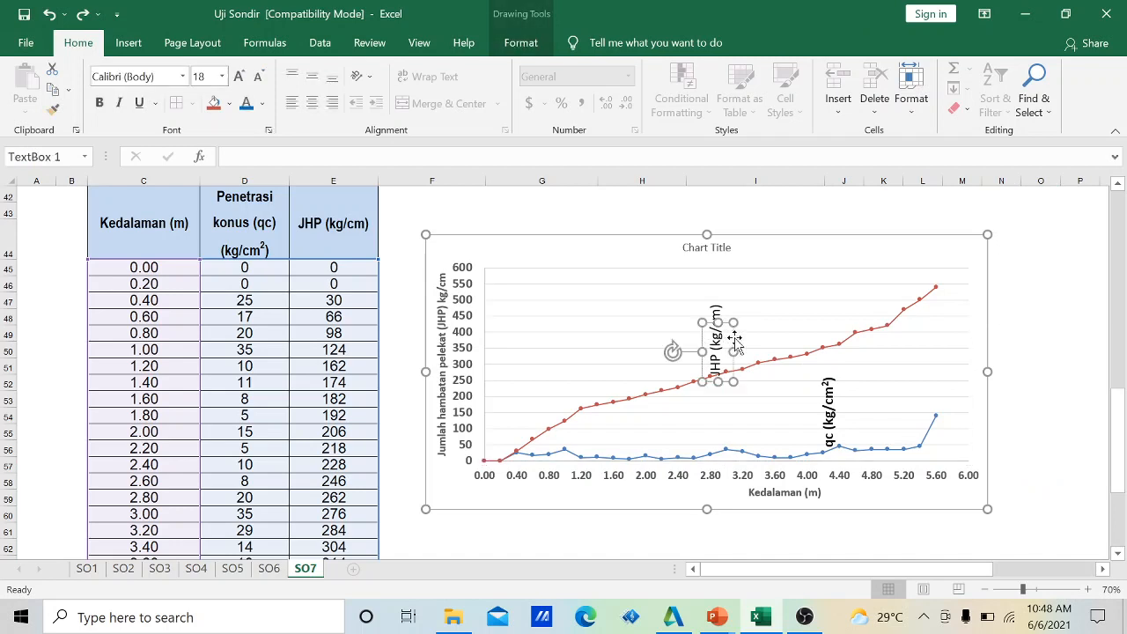
click(803, 380)
click(713, 394)
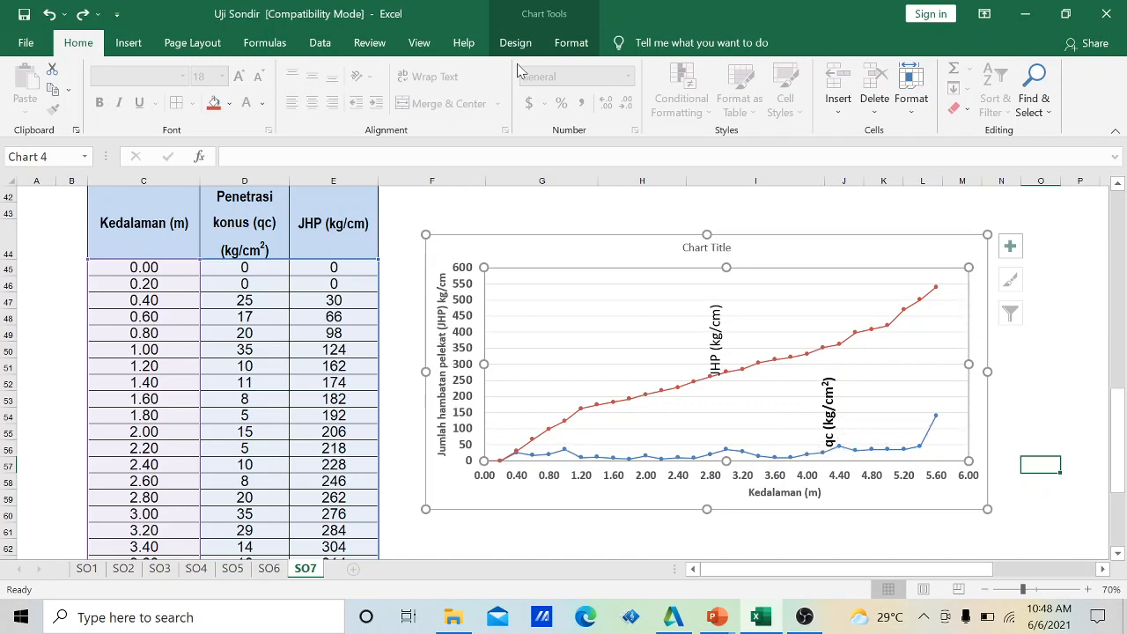
Change the chart type to a custom combo with both Series1 and Series2 shown as Line with Markers.
right_click(546, 251)
click(504, 255)
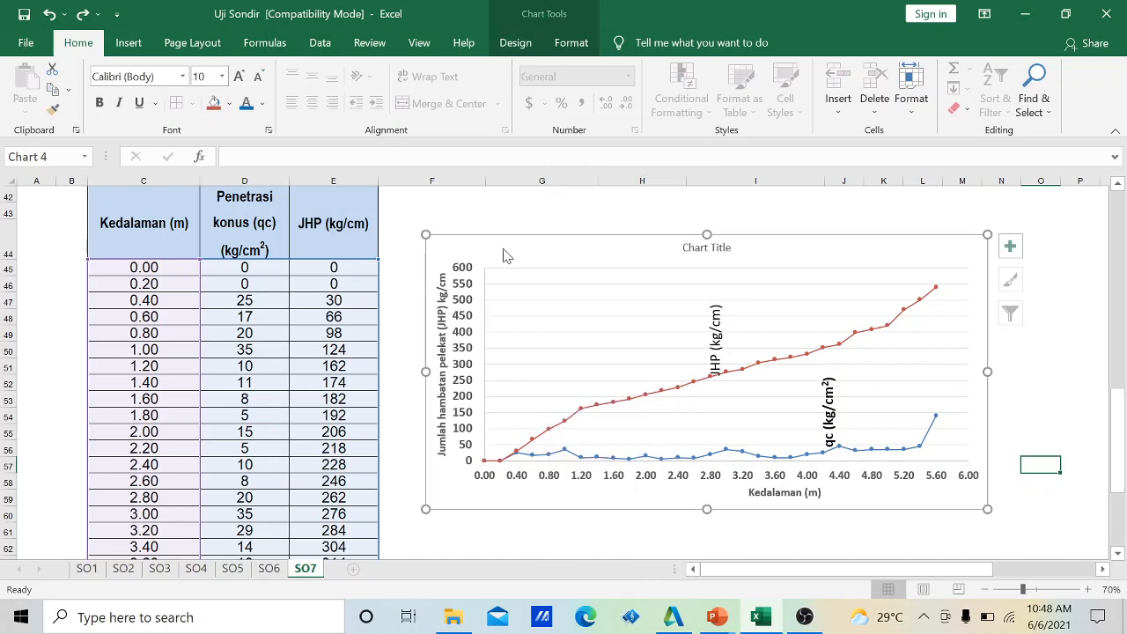
right_click(505, 253)
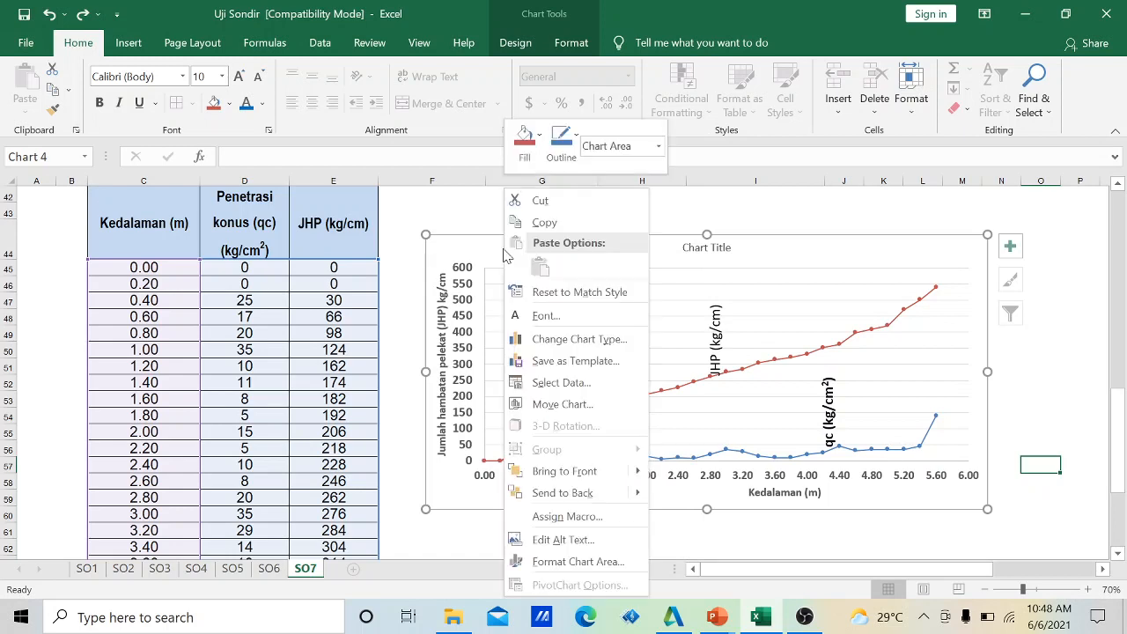
click(584, 339)
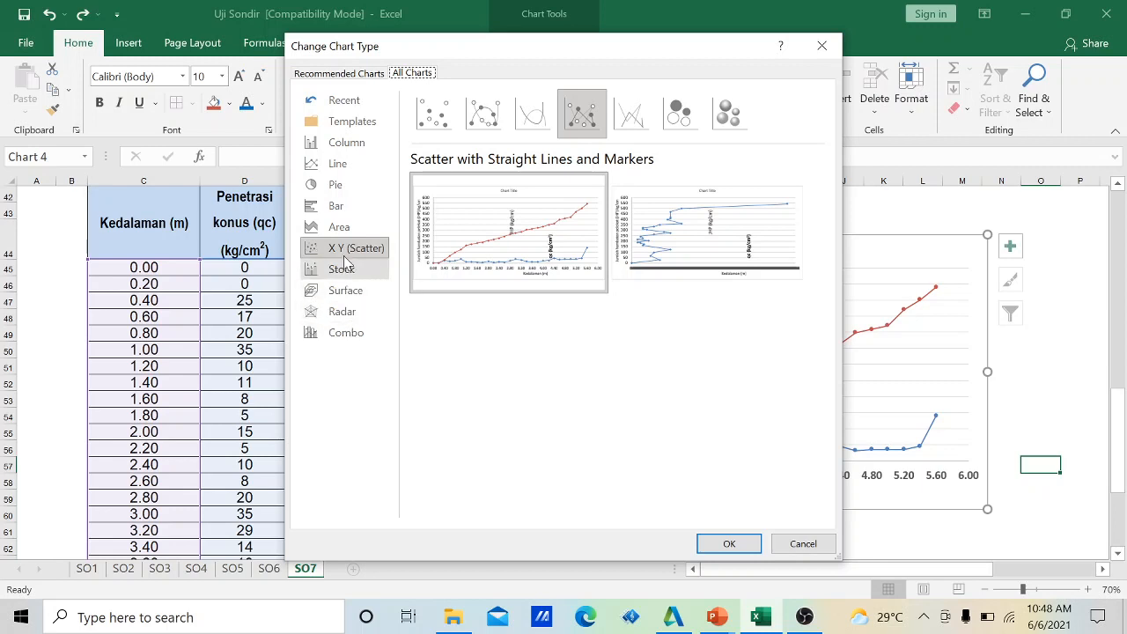
click(336, 343)
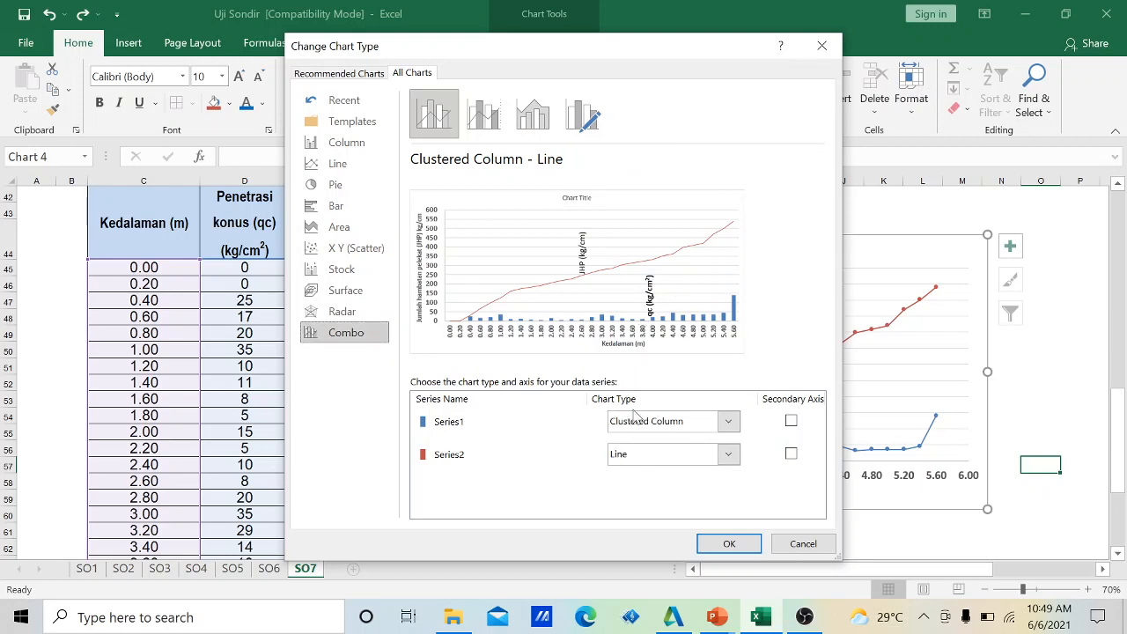
click(729, 424)
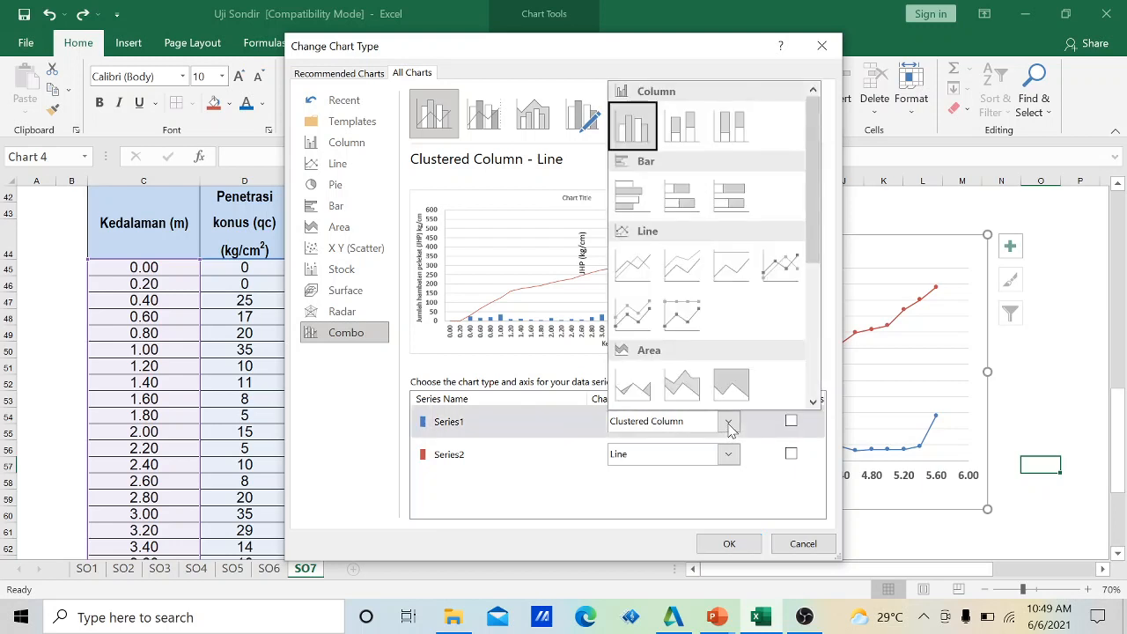
click(779, 264)
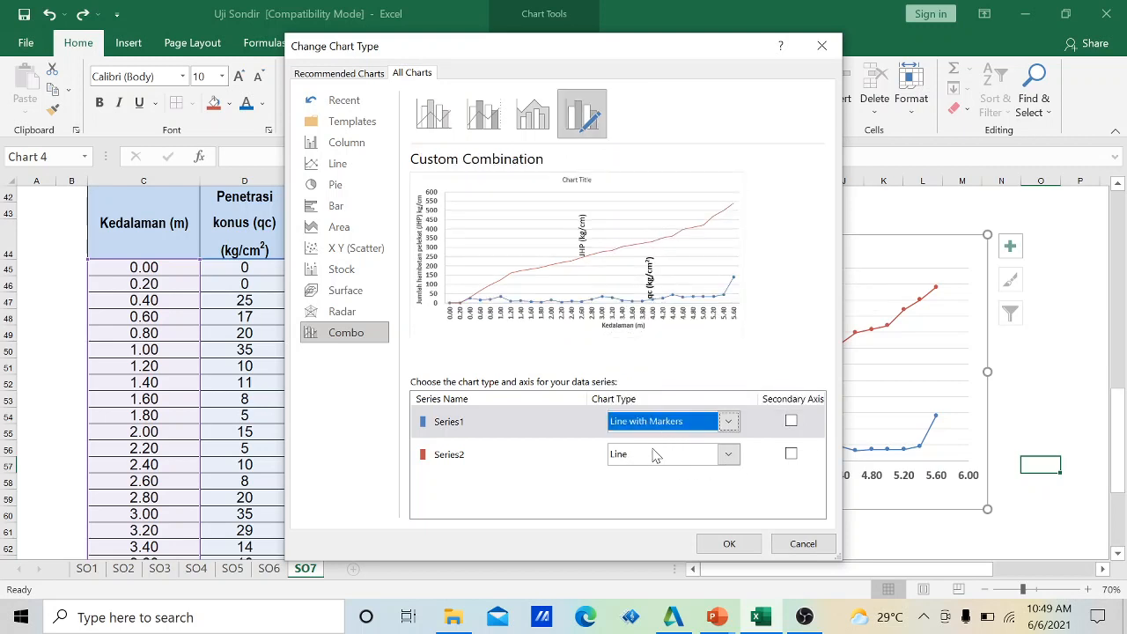
click(728, 454)
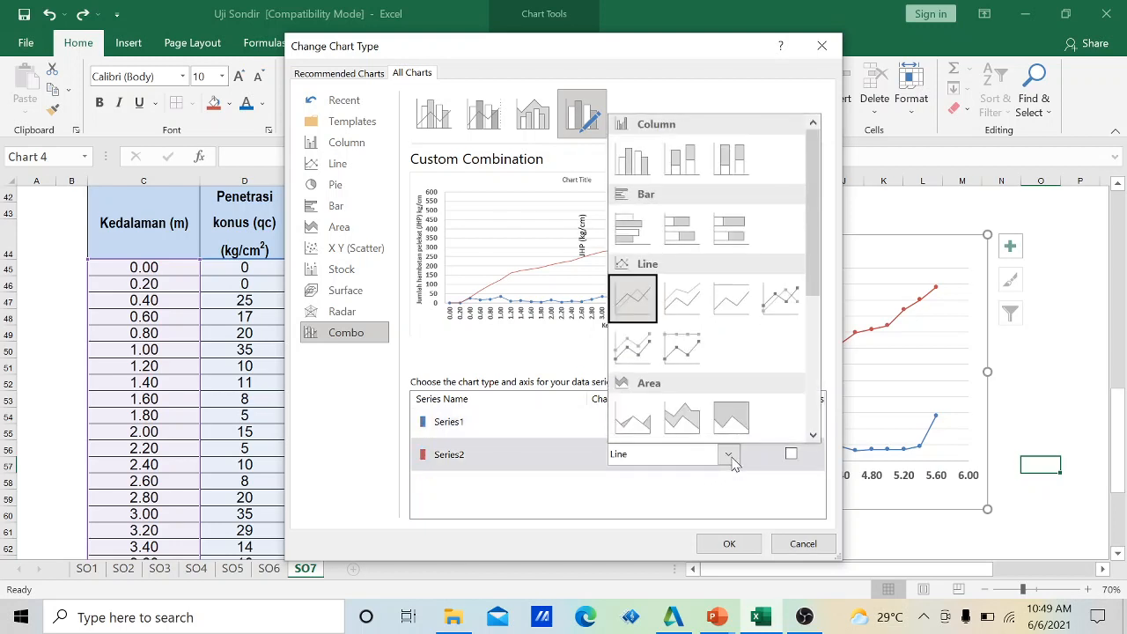
click(784, 302)
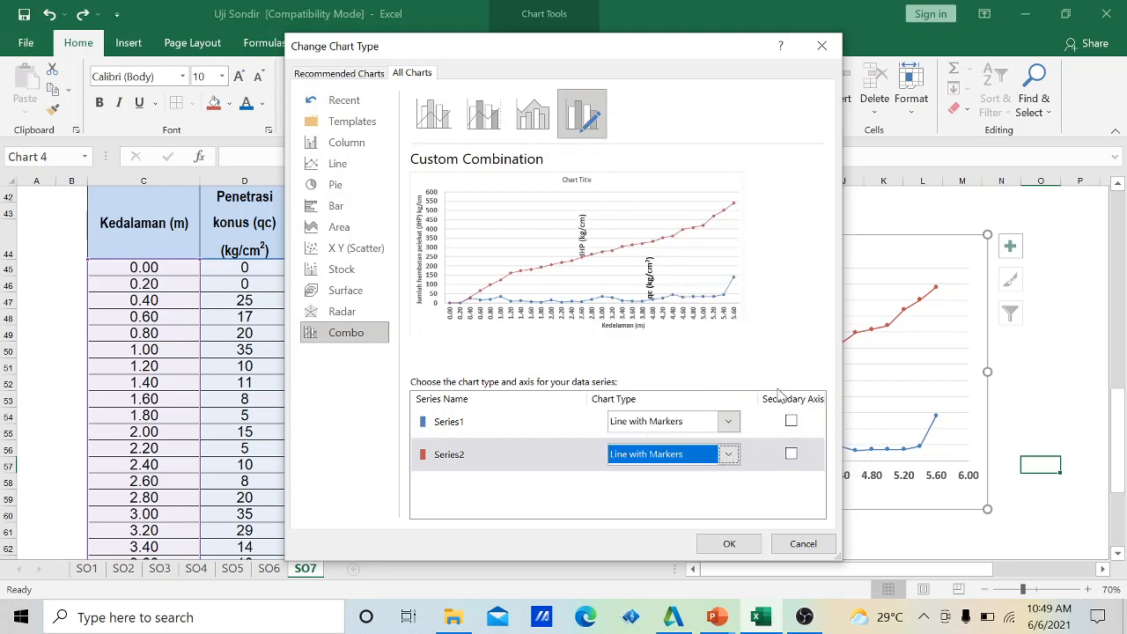
Try the secondary axis on Series2 and Series1 in turn, settle on Series1 only, and apply the combo chart.
click(763, 431)
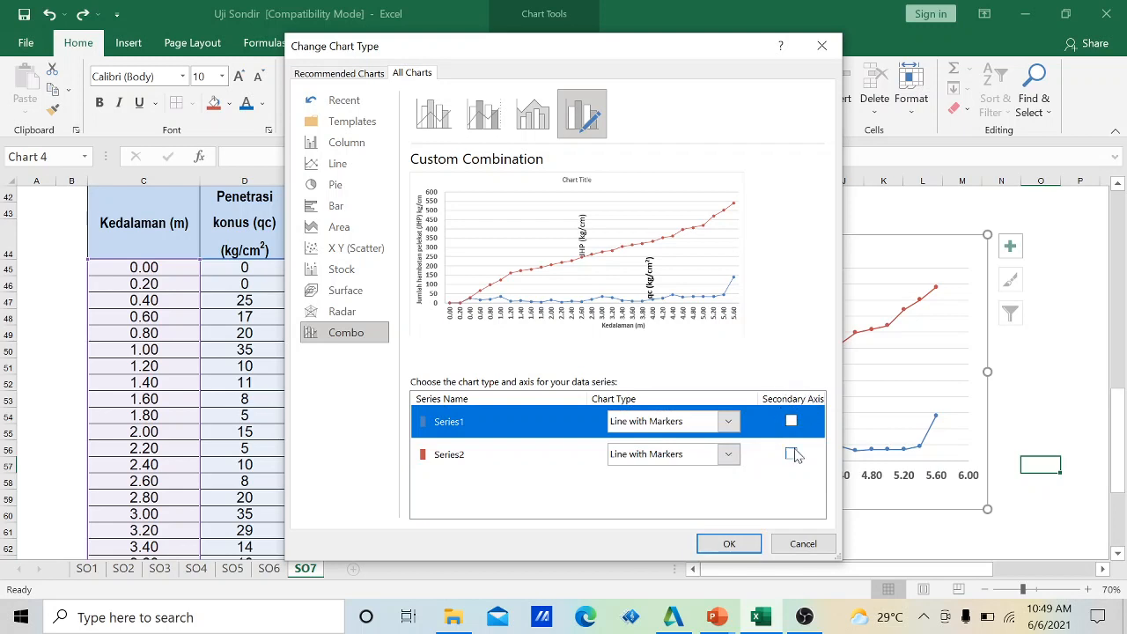
click(790, 422)
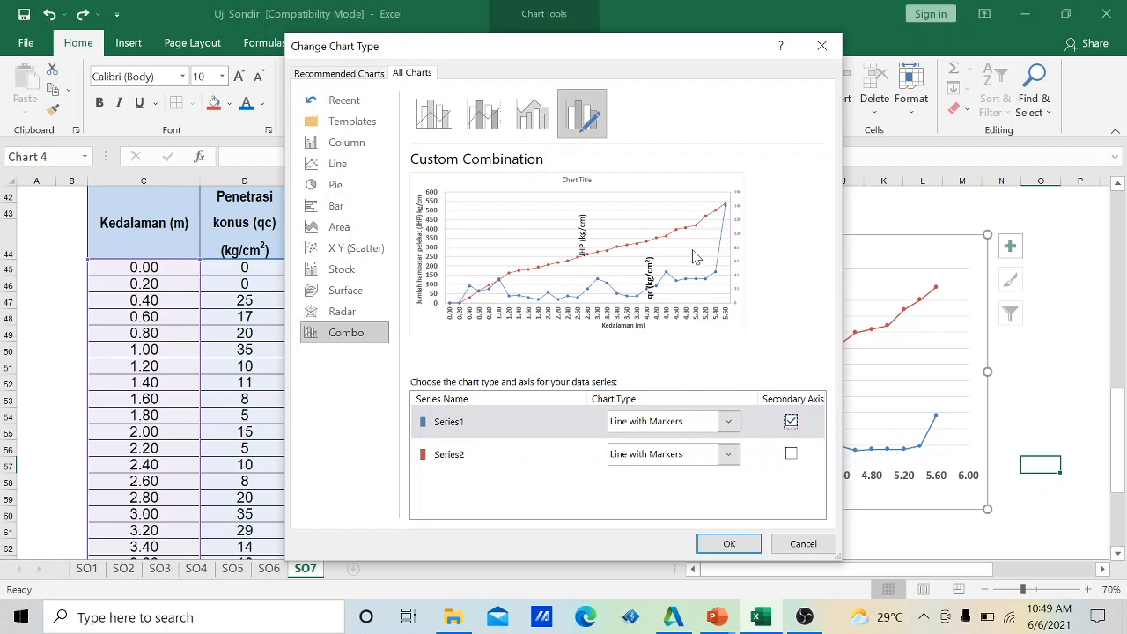
click(791, 454)
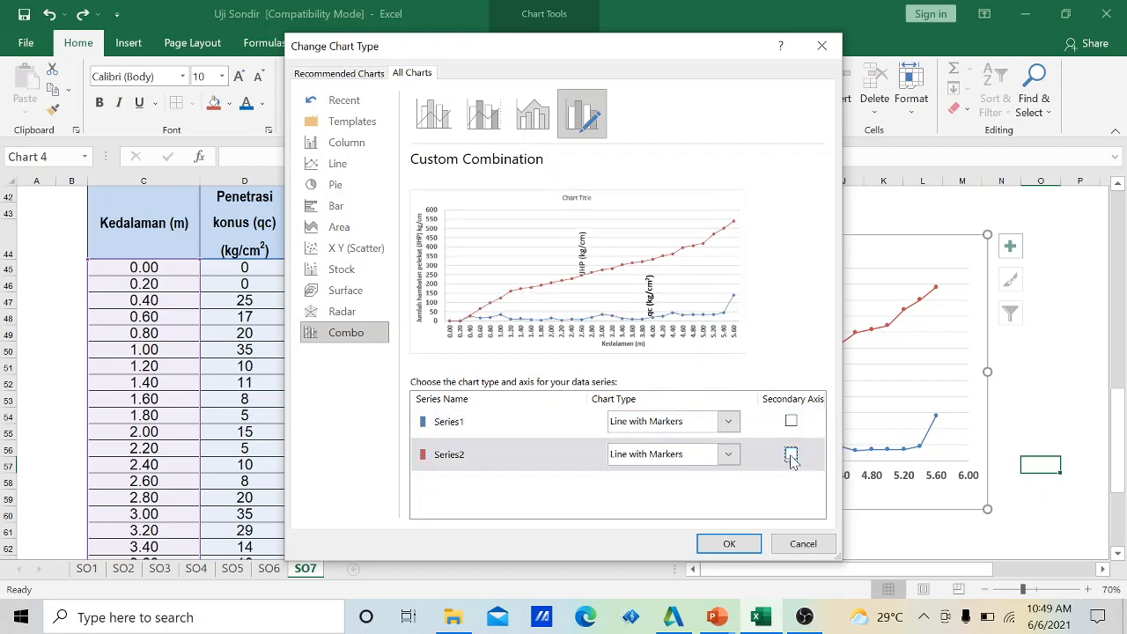
click(791, 454)
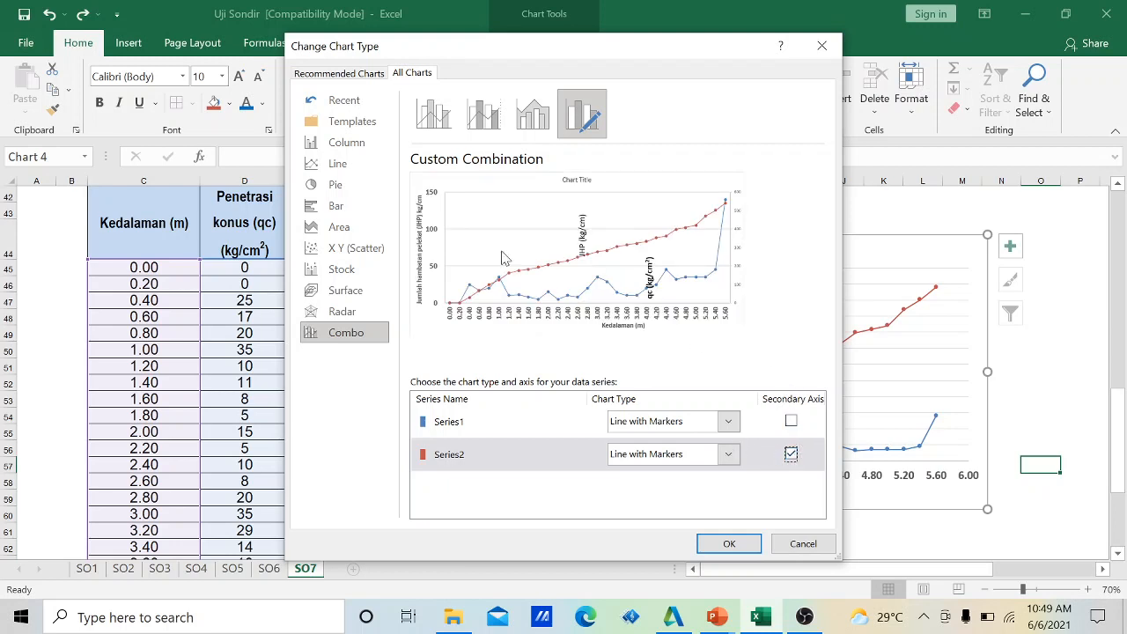
click(790, 421)
click(791, 422)
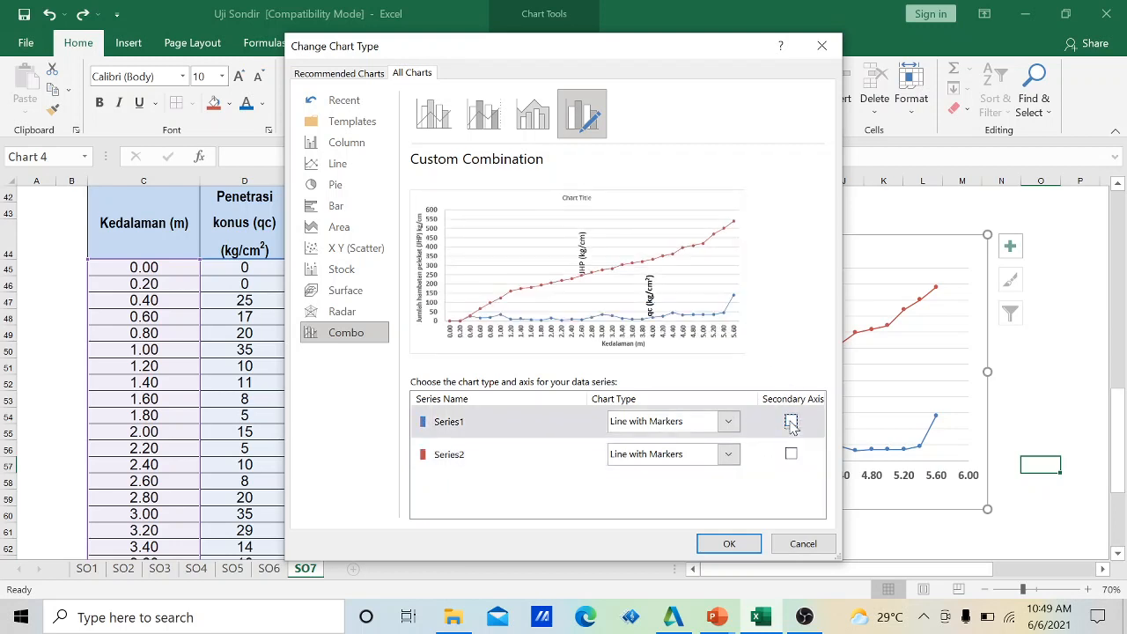
click(791, 422)
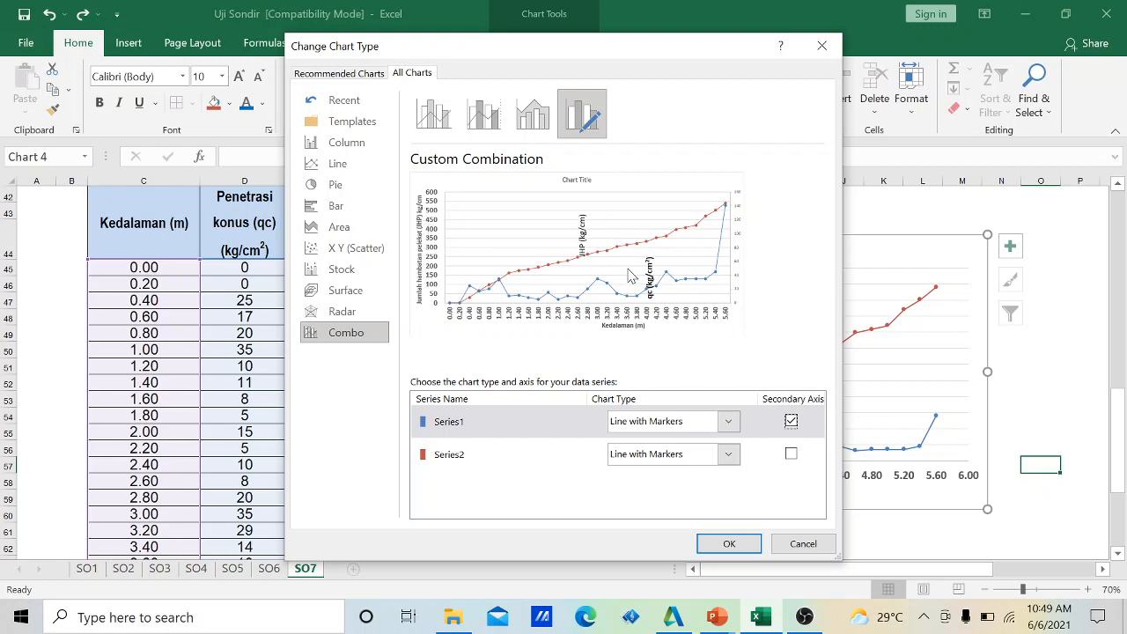
click(790, 453)
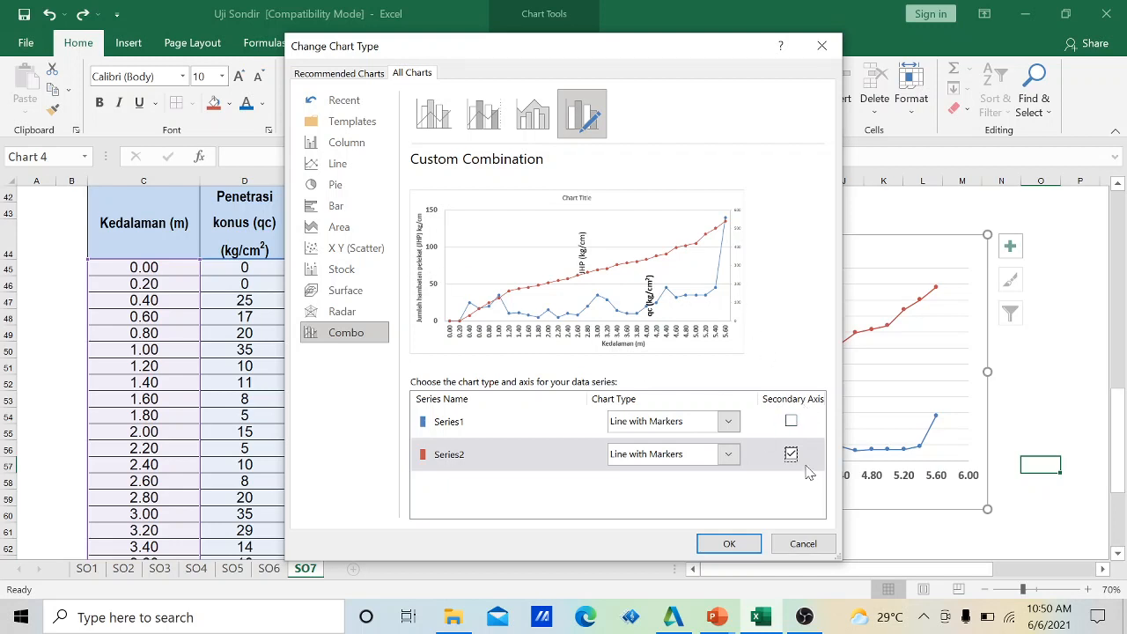
click(790, 423)
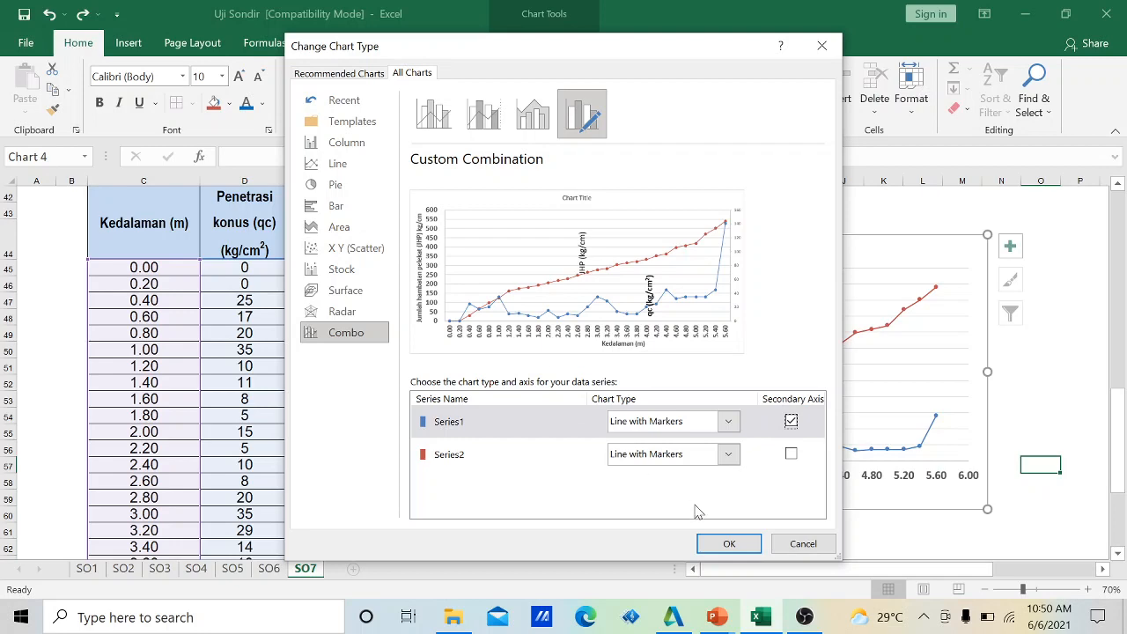
click(729, 543)
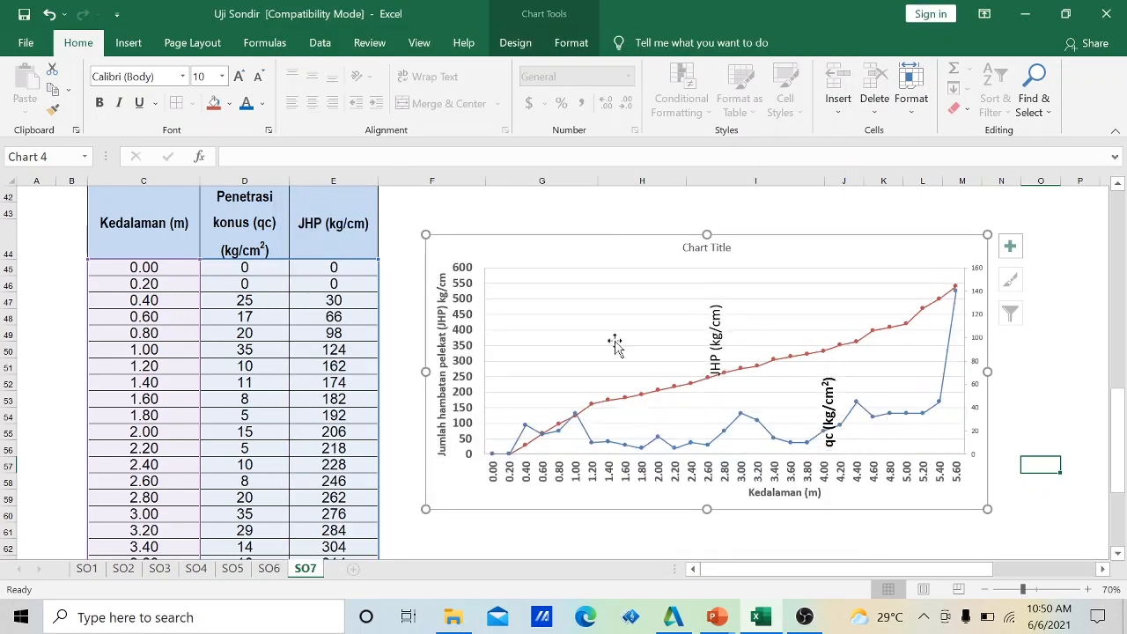
Set the font size of the primary vertical axis numbers to 14.
click(473, 348)
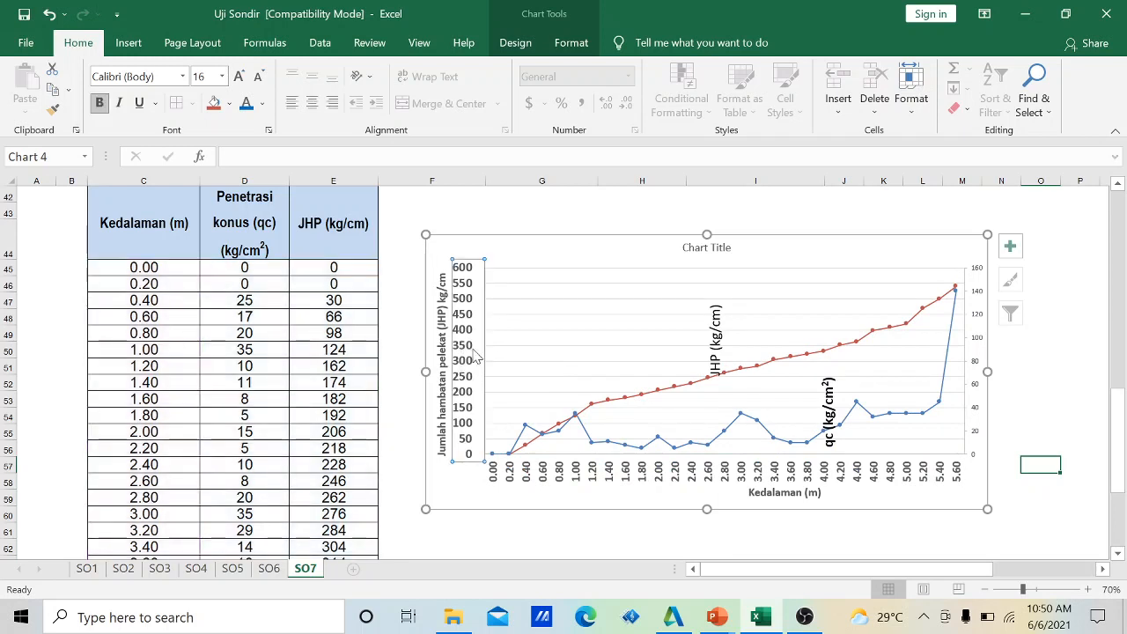
click(222, 76)
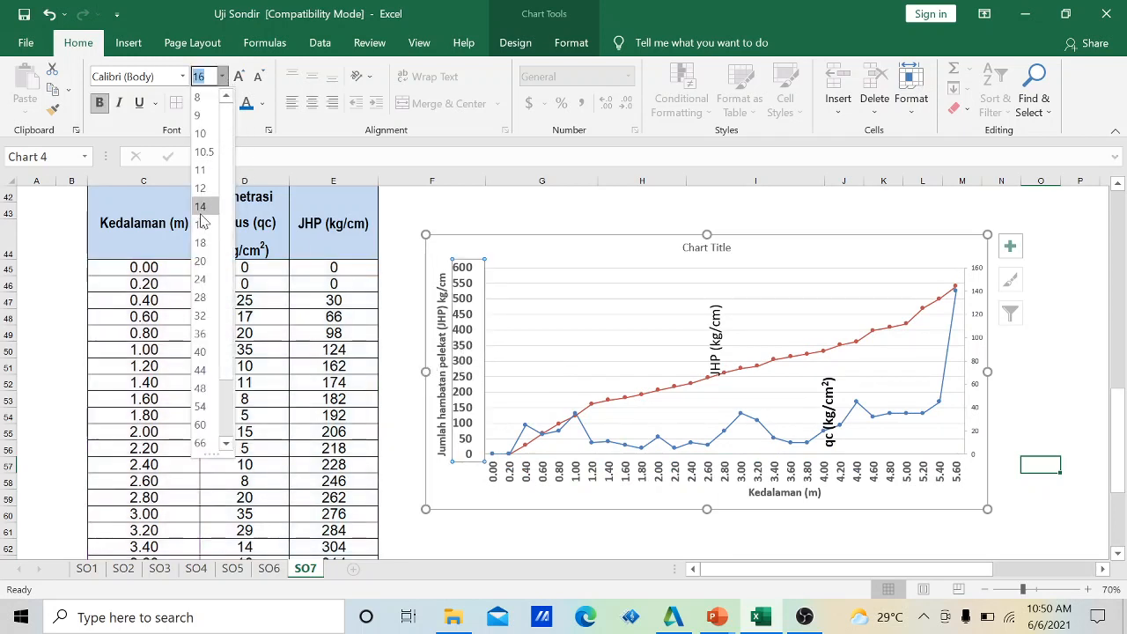
click(201, 206)
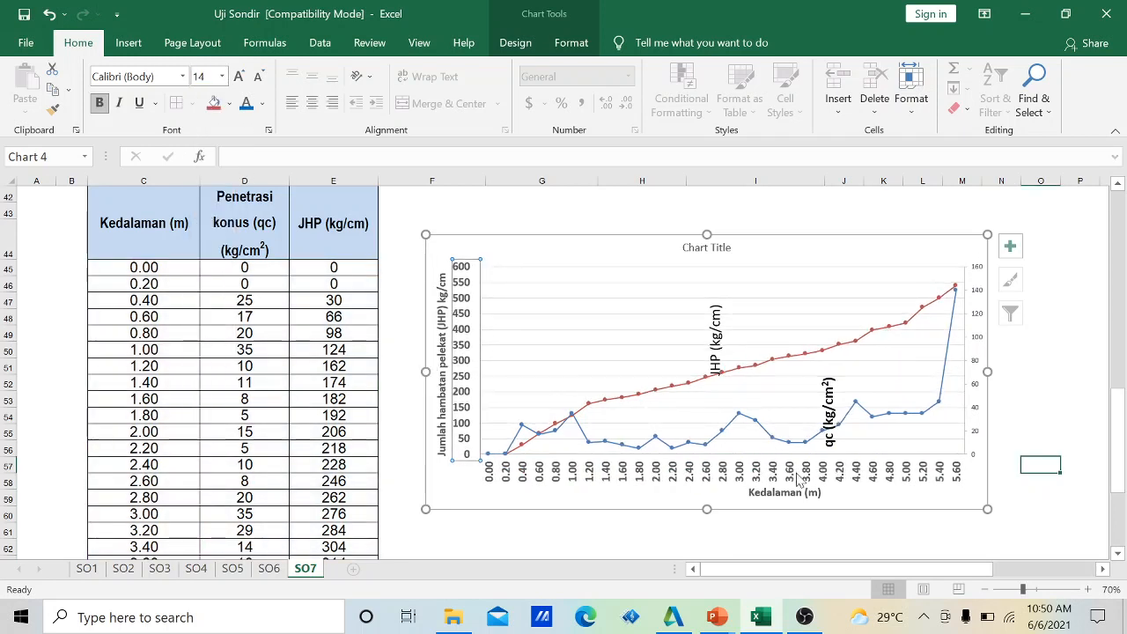
click(639, 360)
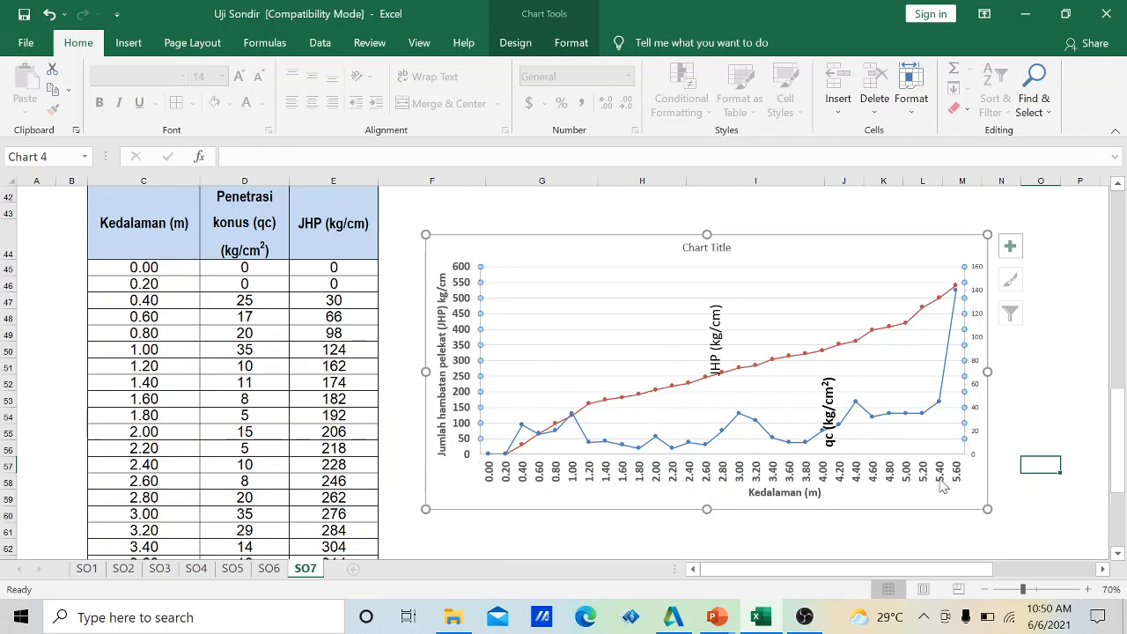
Format the secondary vertical axis numbers in bold at font size 12.
click(982, 344)
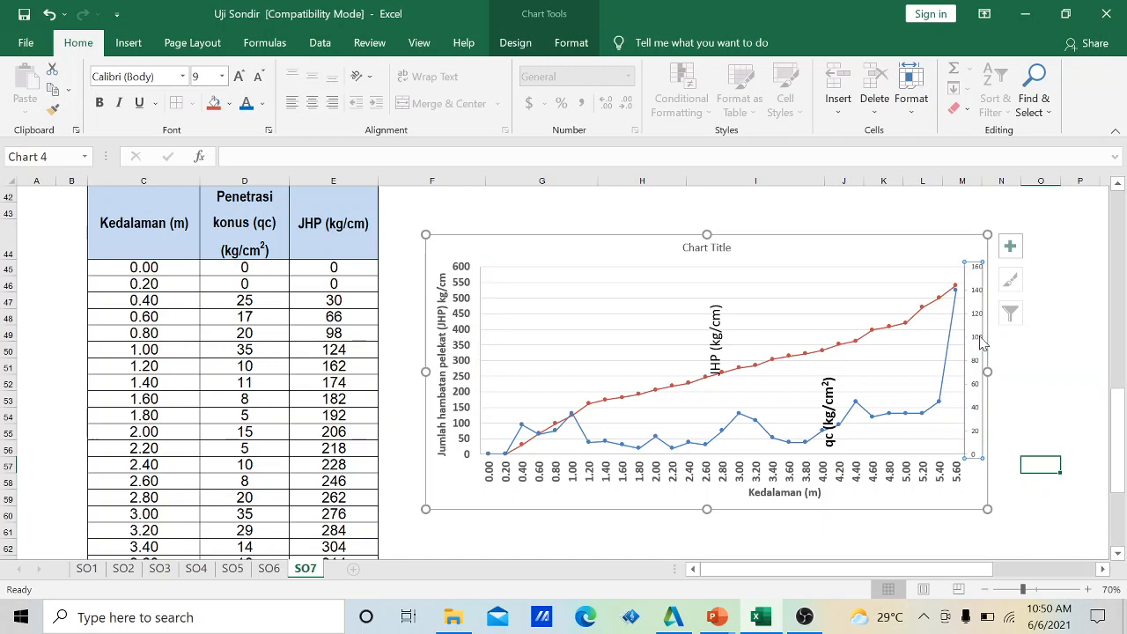
click(222, 75)
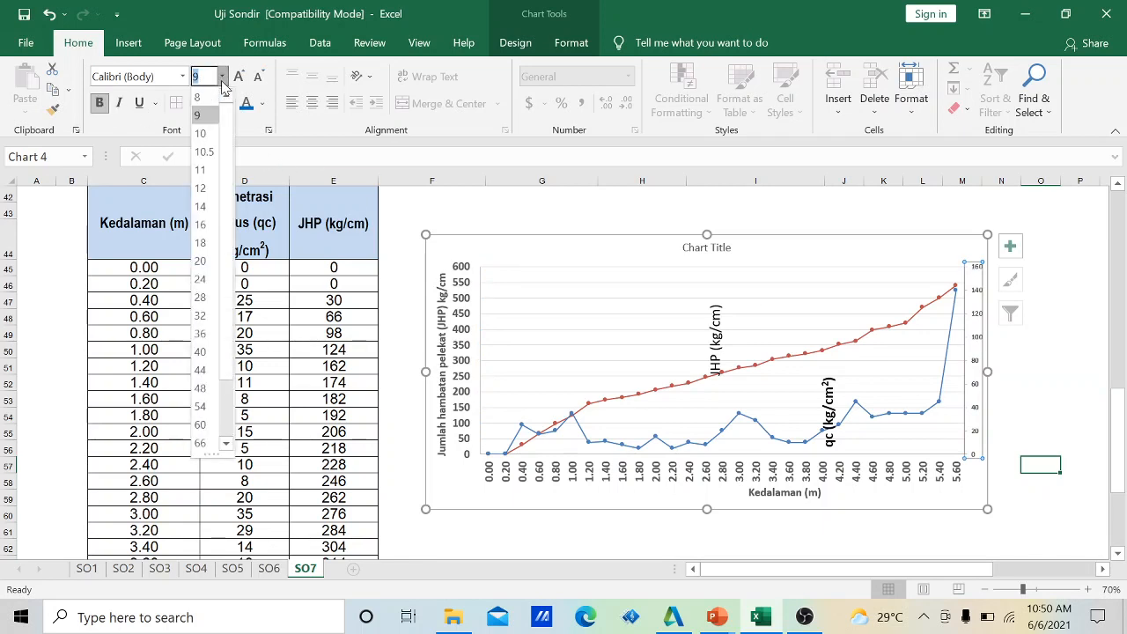
click(201, 206)
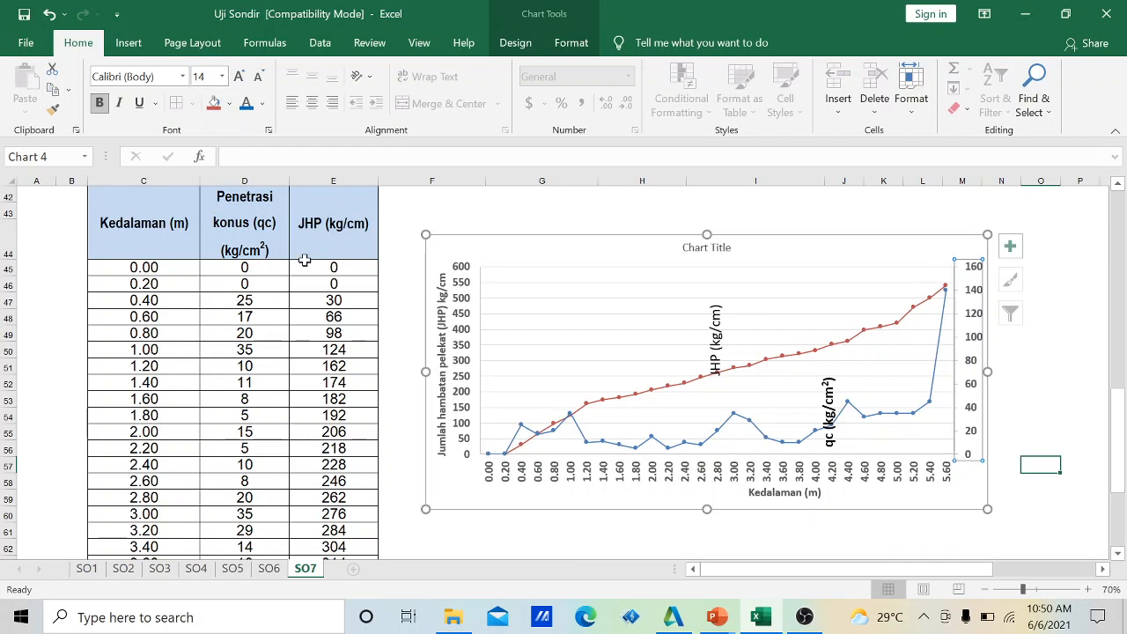
click(221, 76)
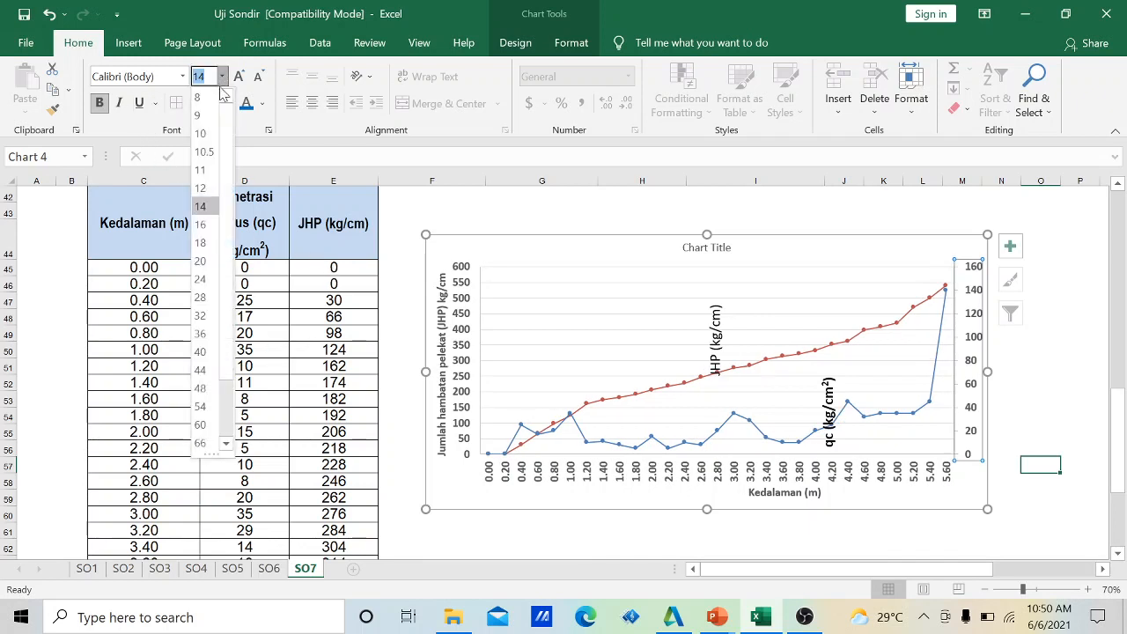
click(208, 196)
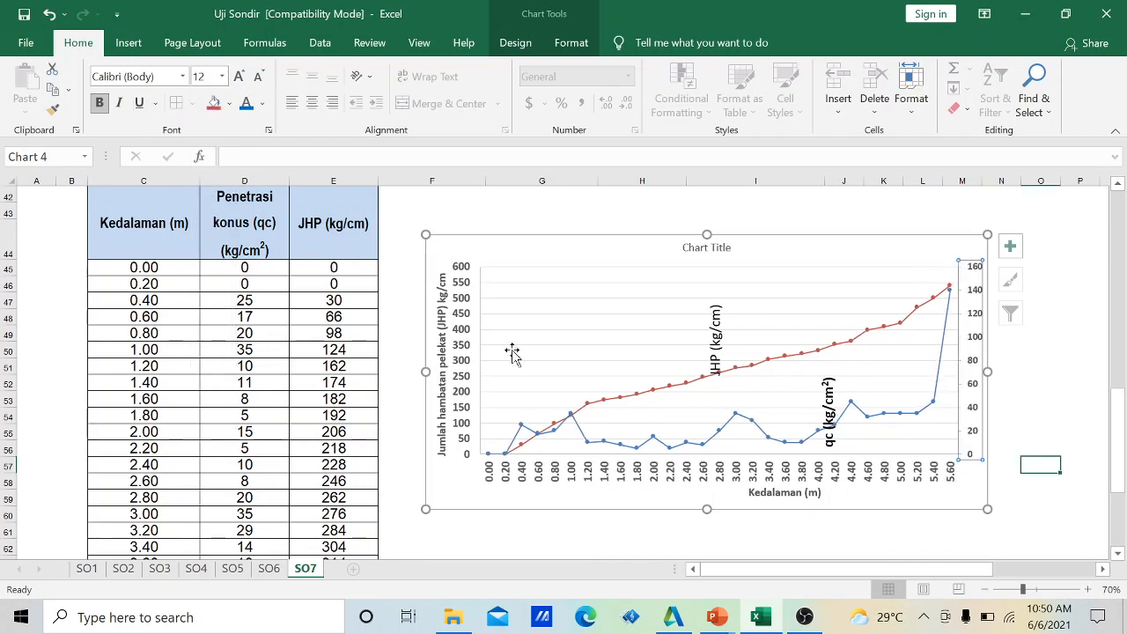
Delete the chart title placeholder from the chart.
click(1055, 413)
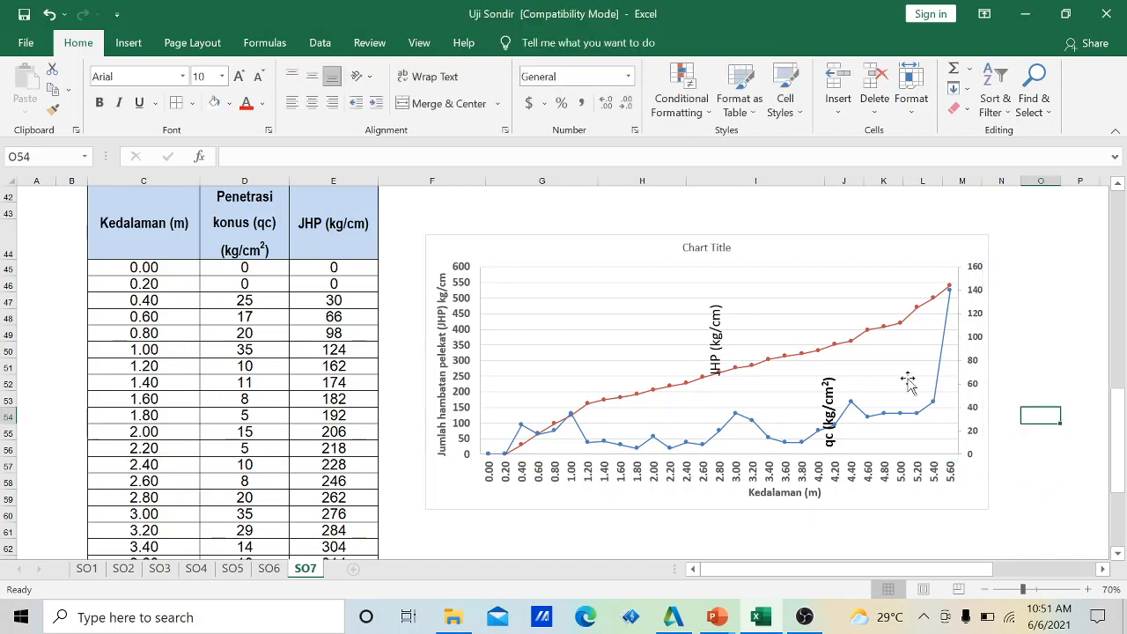
click(720, 251)
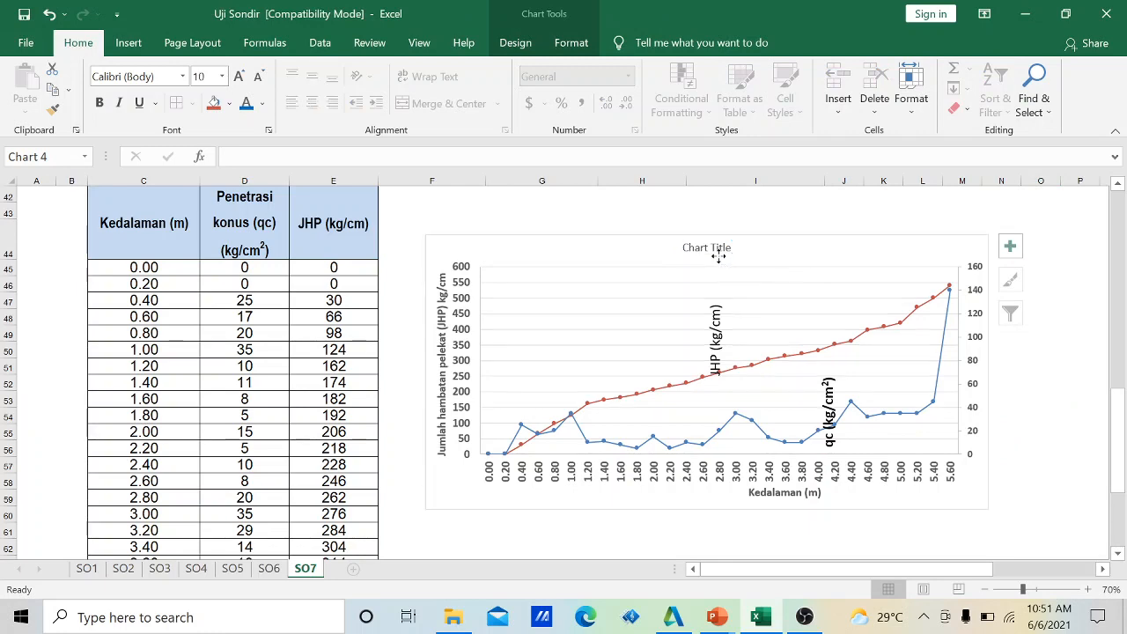
key(Delete)
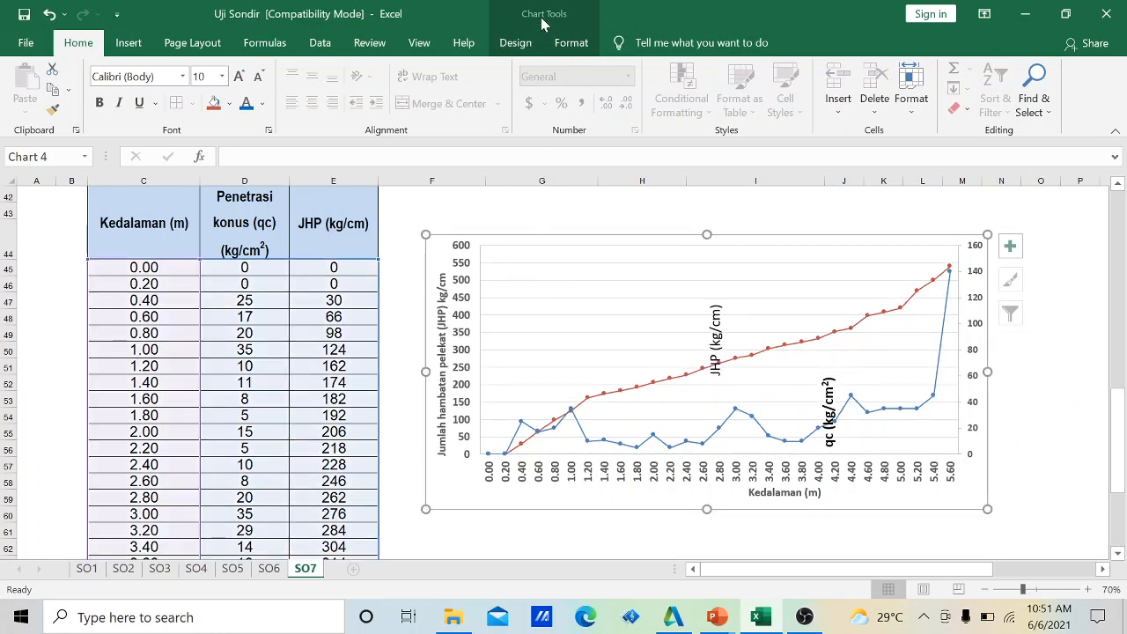
click(515, 42)
click(95, 114)
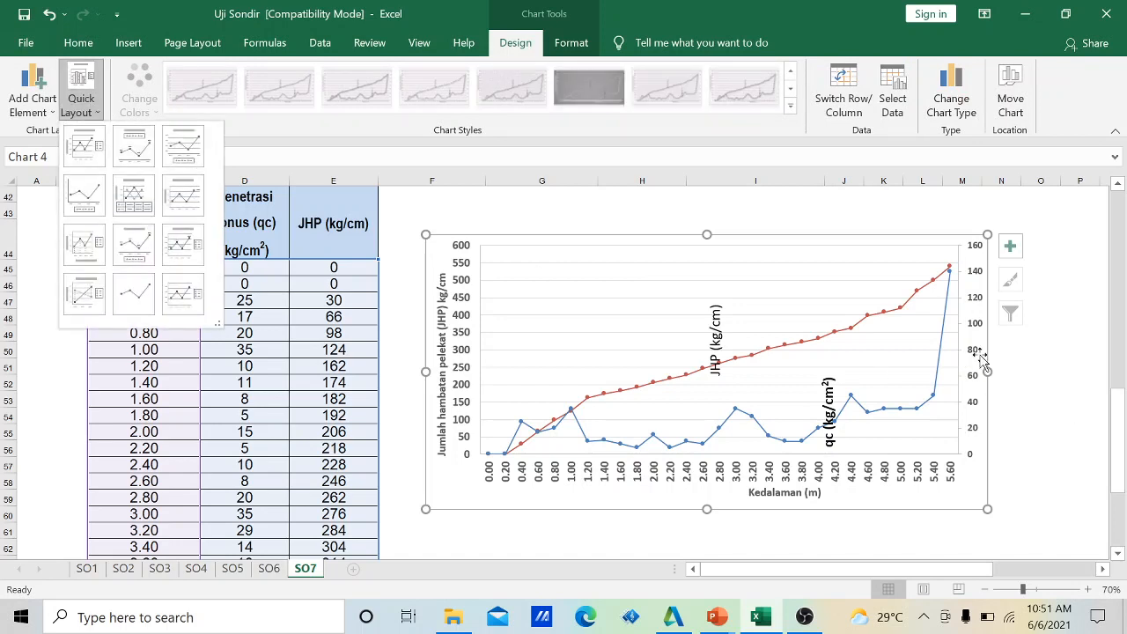
click(834, 229)
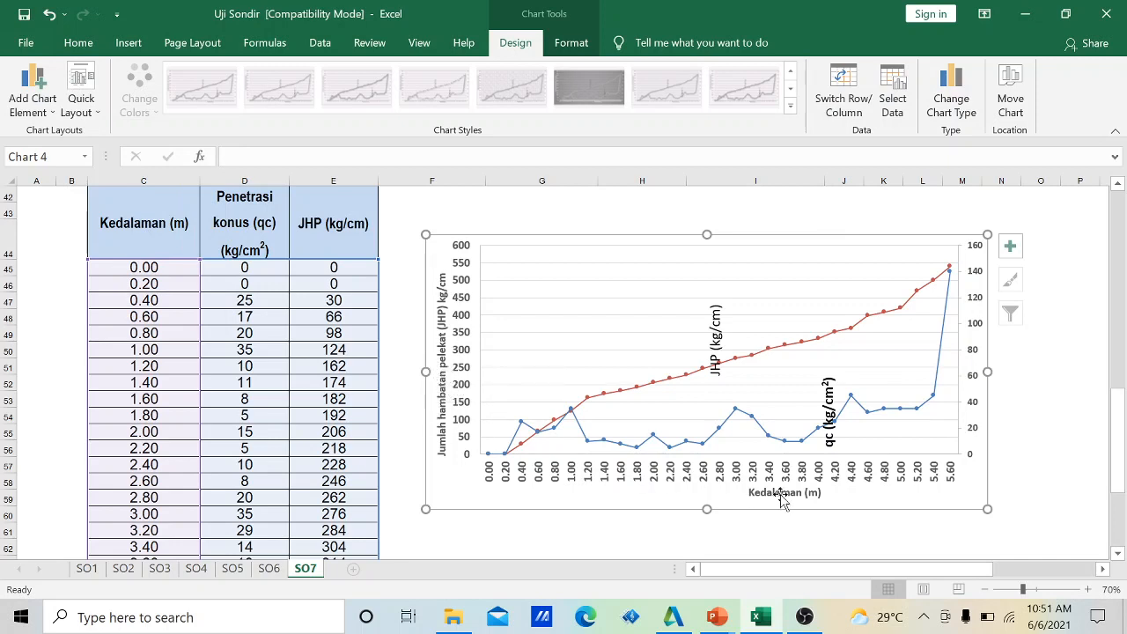
click(437, 362)
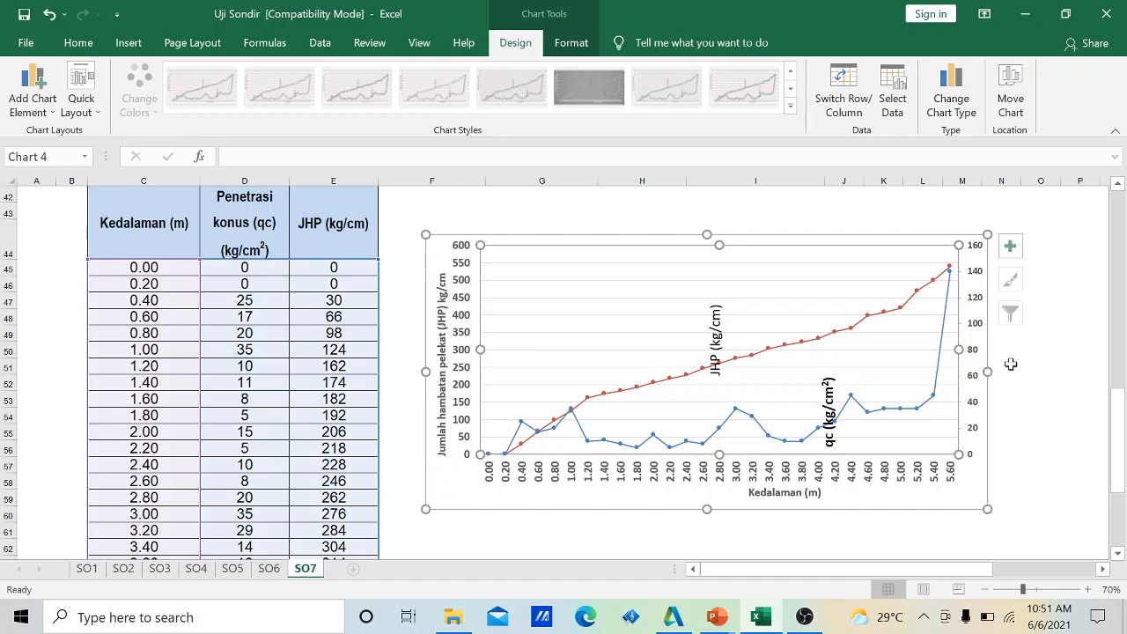
click(1011, 365)
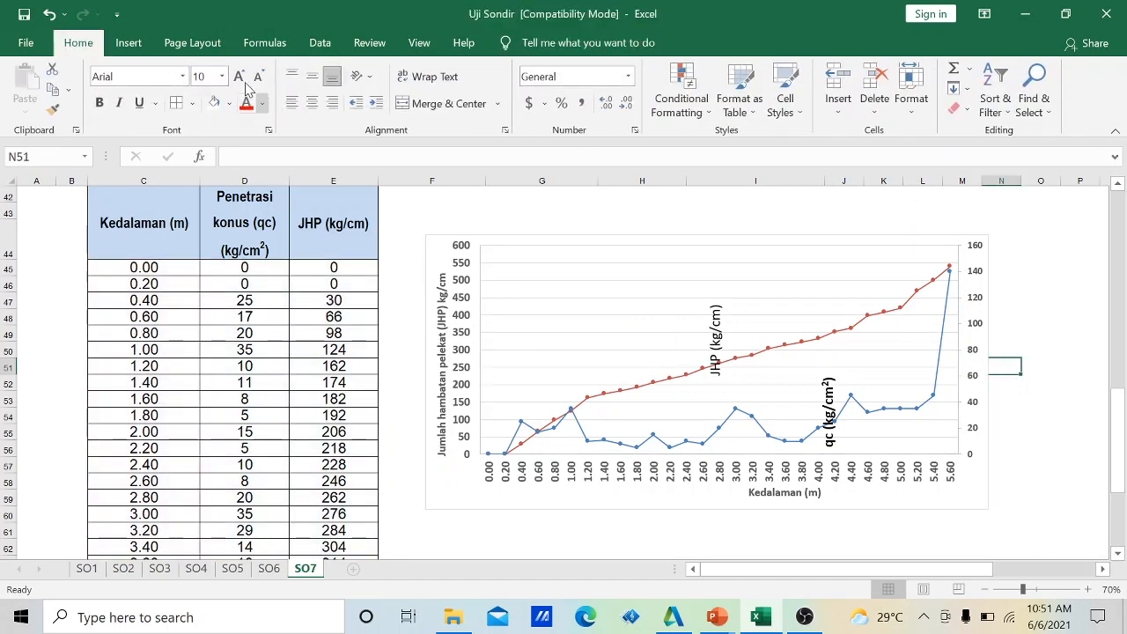
Insert a text box beside the chart reading "Penetrasi konus (qc), kg/cm²".
click(130, 44)
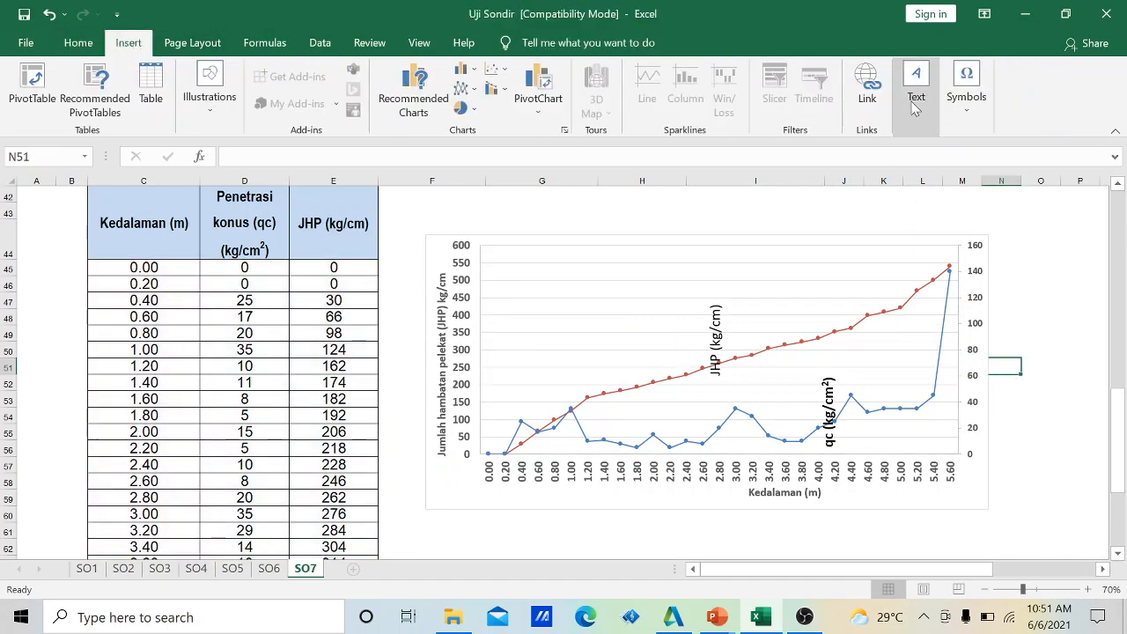
click(916, 92)
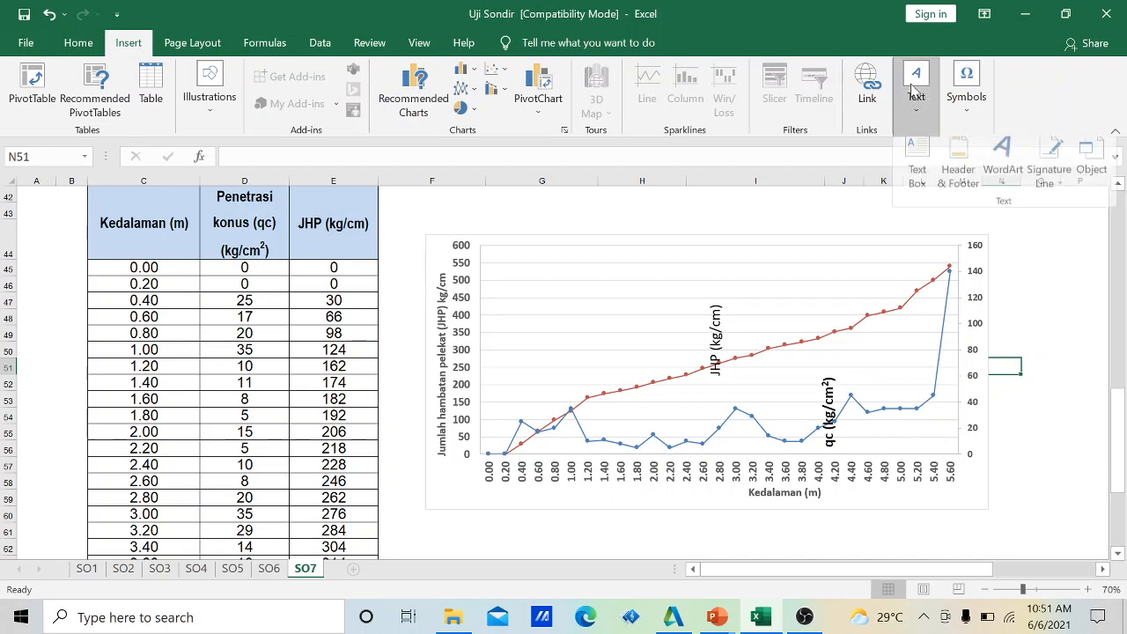
click(919, 183)
click(1031, 297)
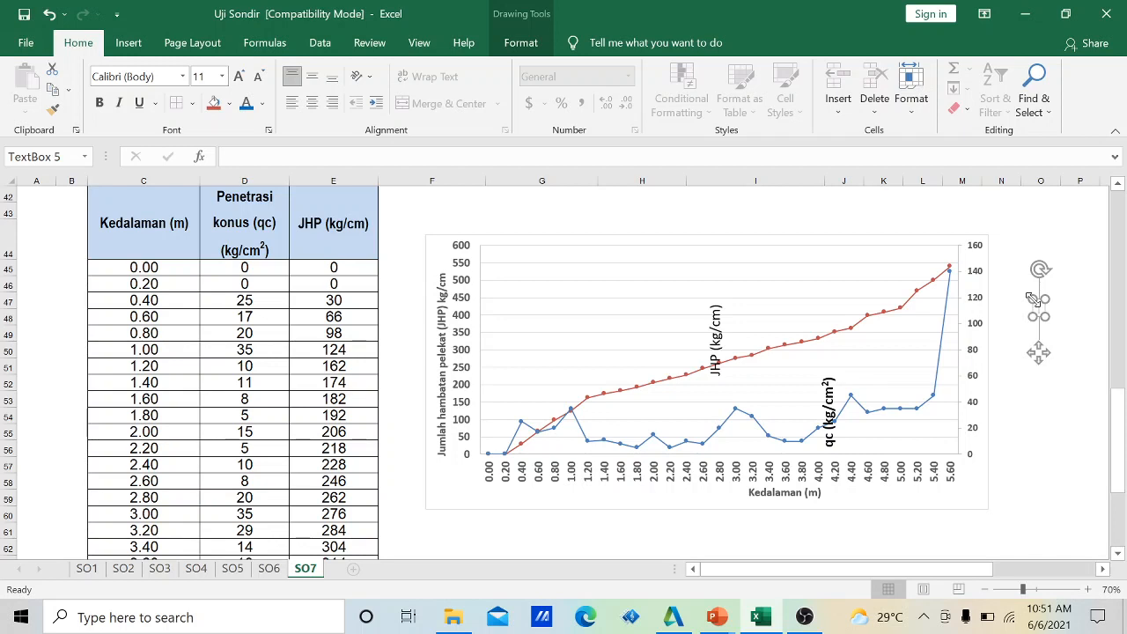
text(Penetr)
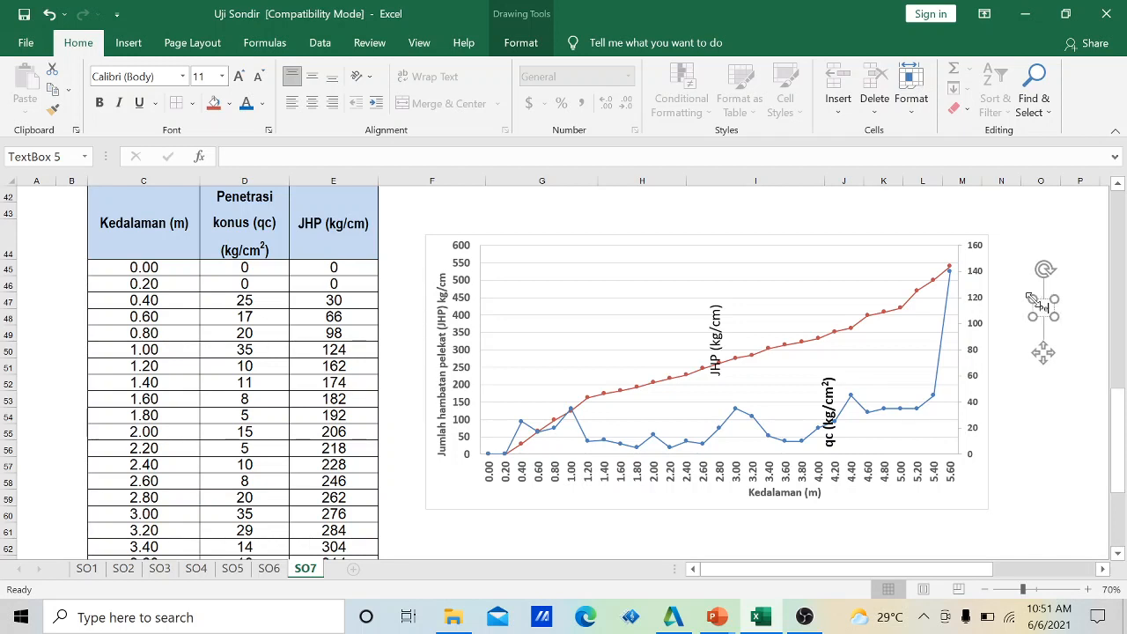
text(asi)
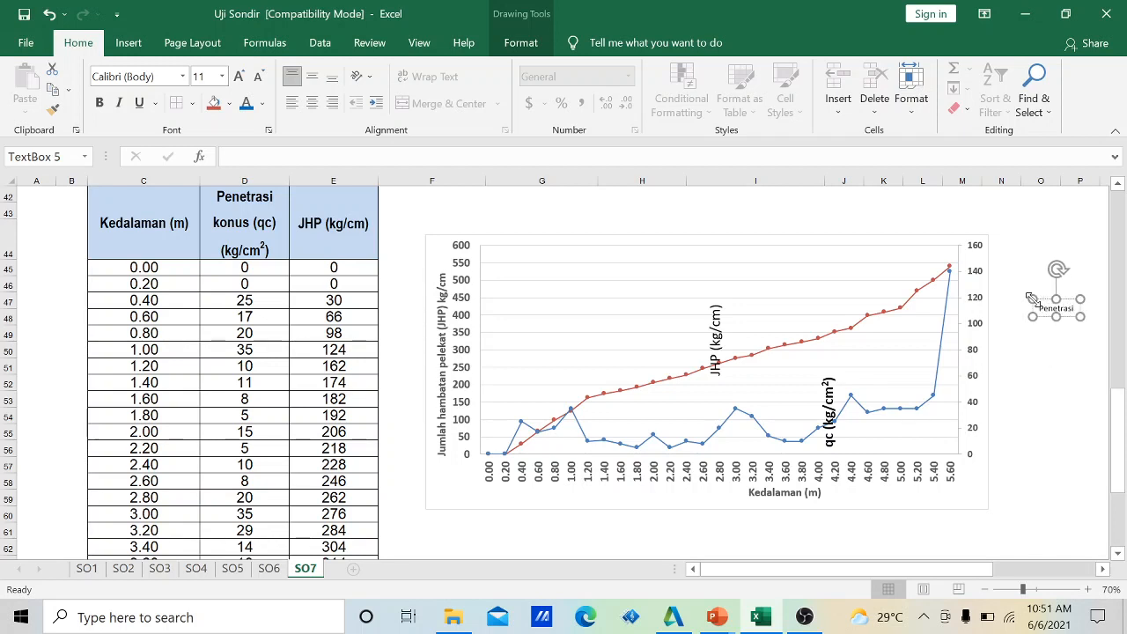
text( konu)
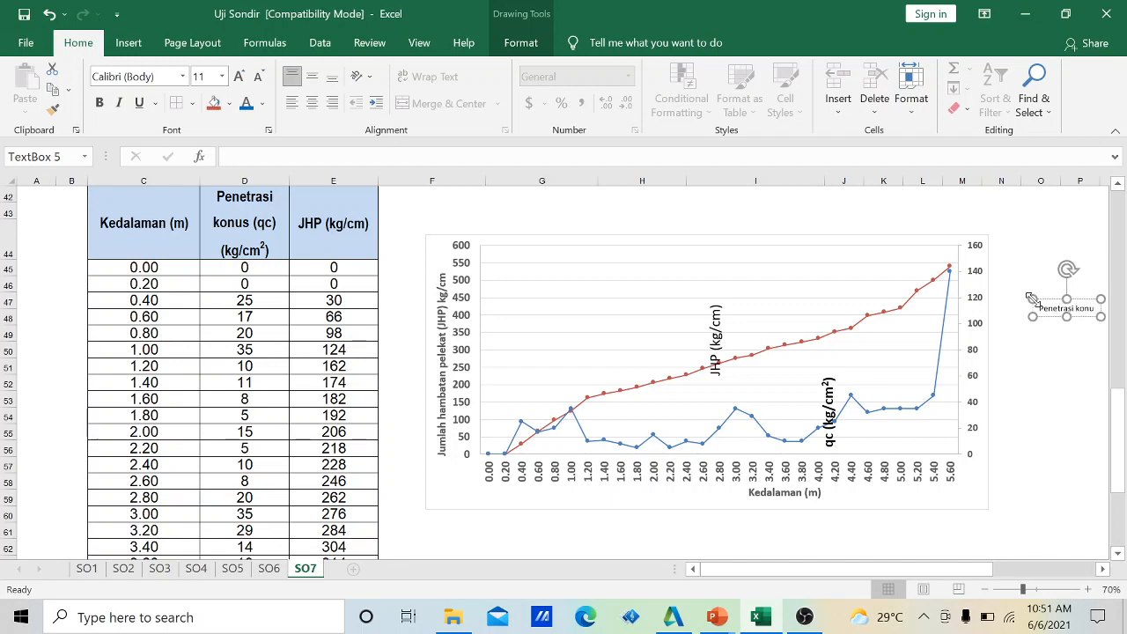
text(s ()
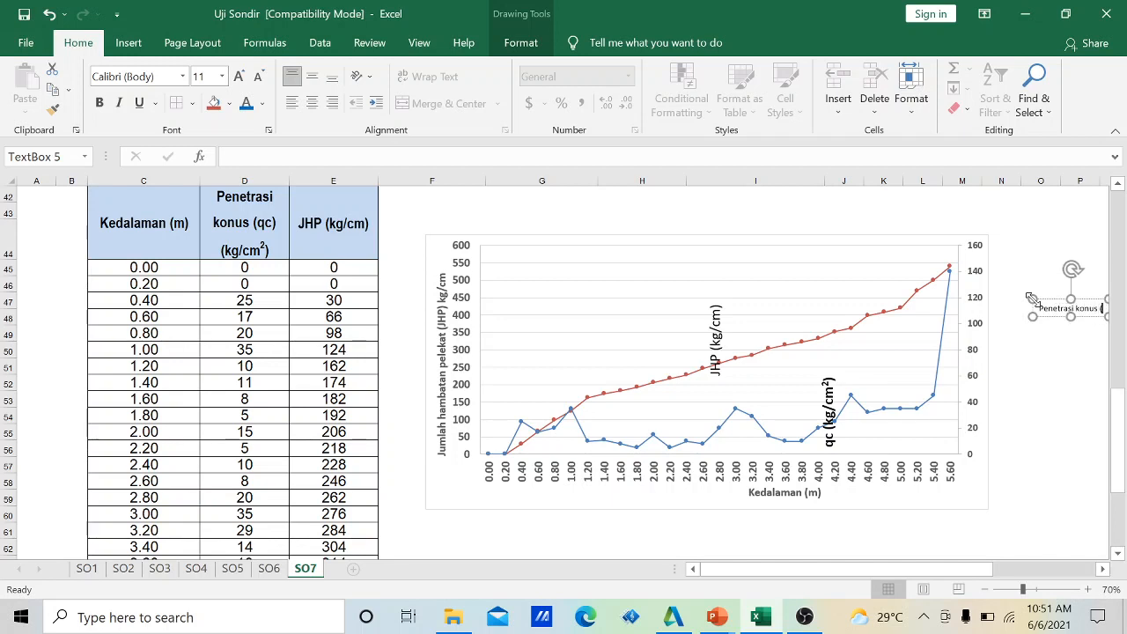
text(qc)
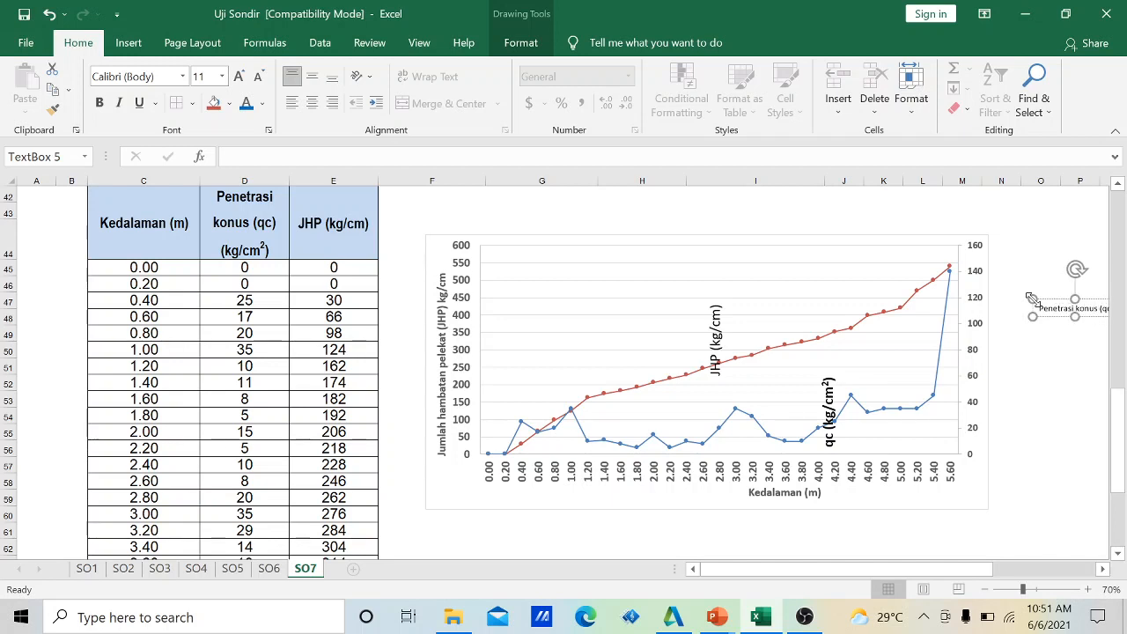
text() (kg)
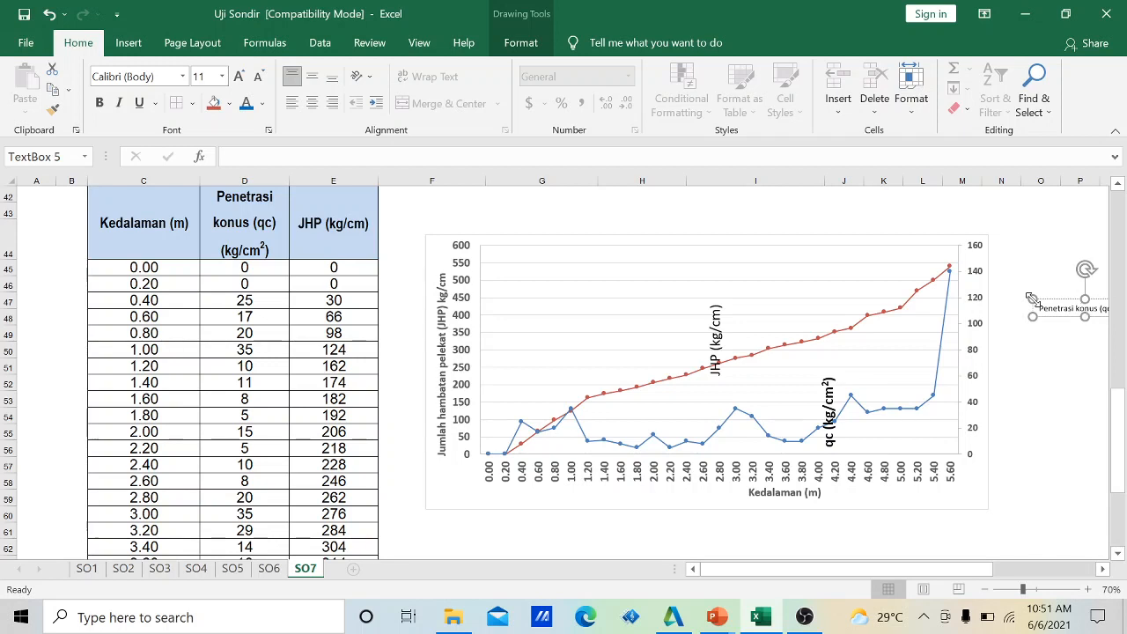
text(/cm2)
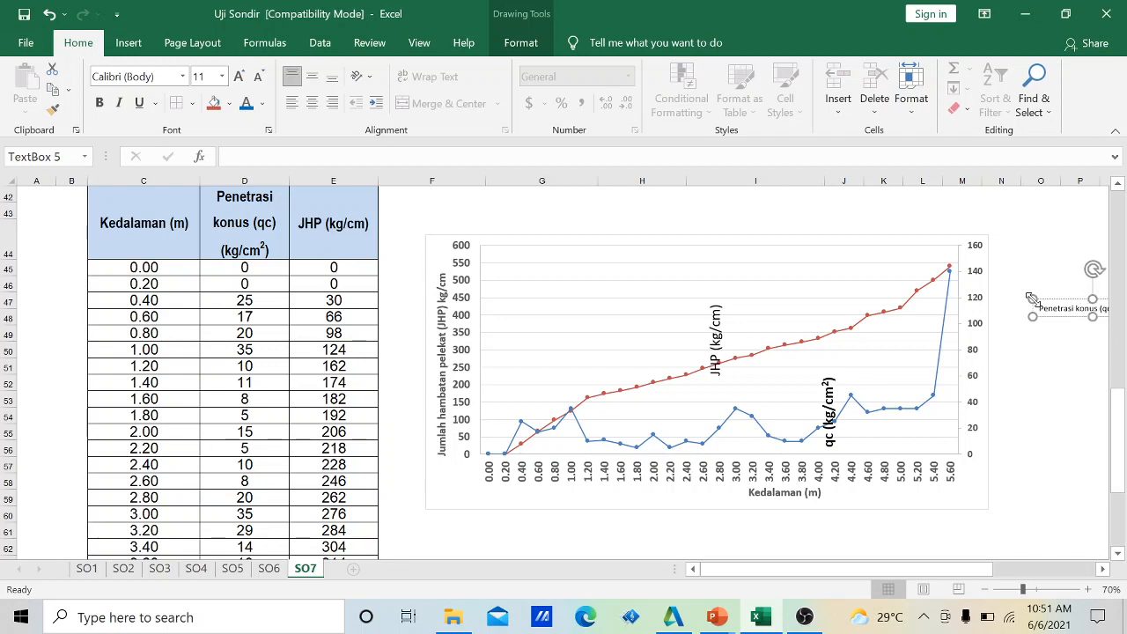
click(1068, 357)
Move the Penetrasi konus text box closer to the chart and format its text in bold at font size 14.
click(1063, 308)
drag(1056, 324, 1016, 323)
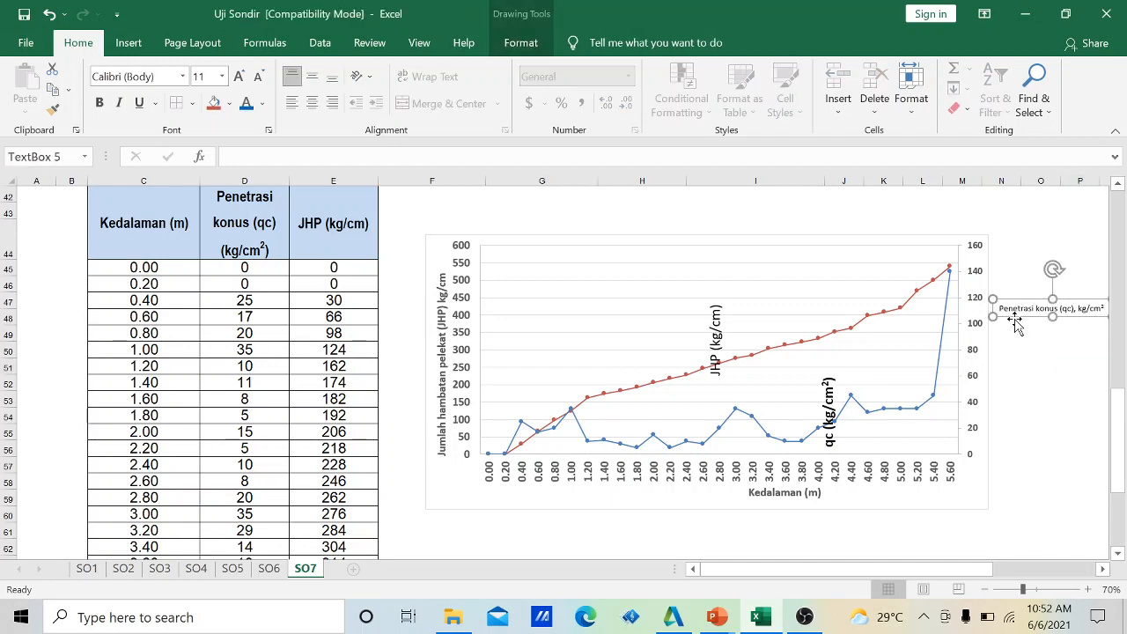
click(222, 75)
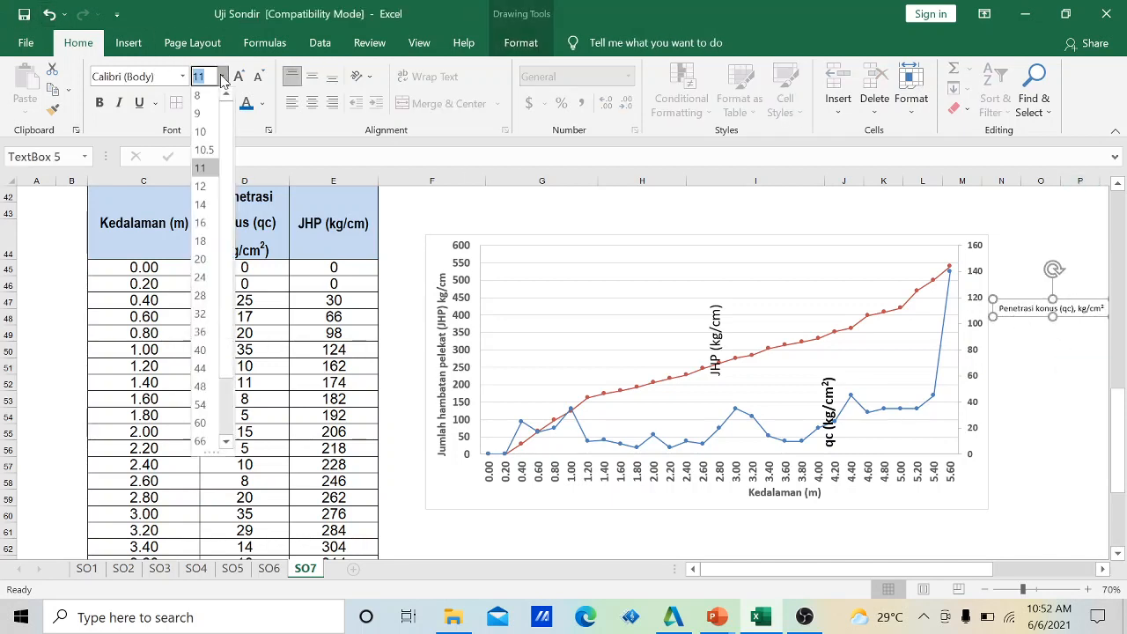
click(200, 205)
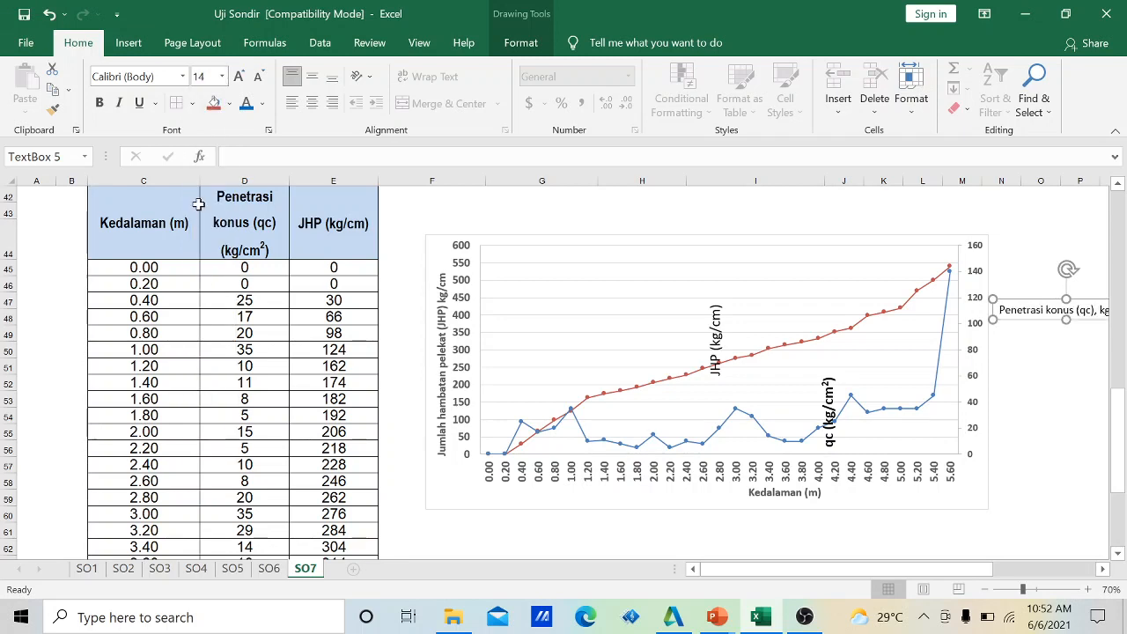
click(100, 102)
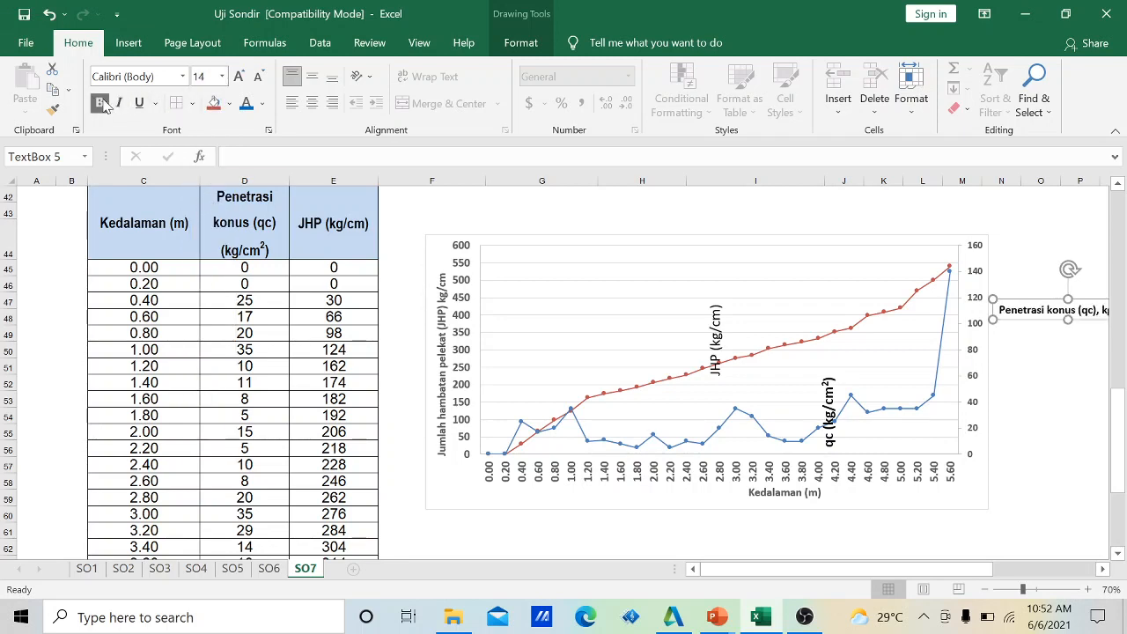
Rotate the Penetrasi konus text box to read vertically upward and place it alongside the secondary vertical axis.
drag(1070, 269, 1011, 302)
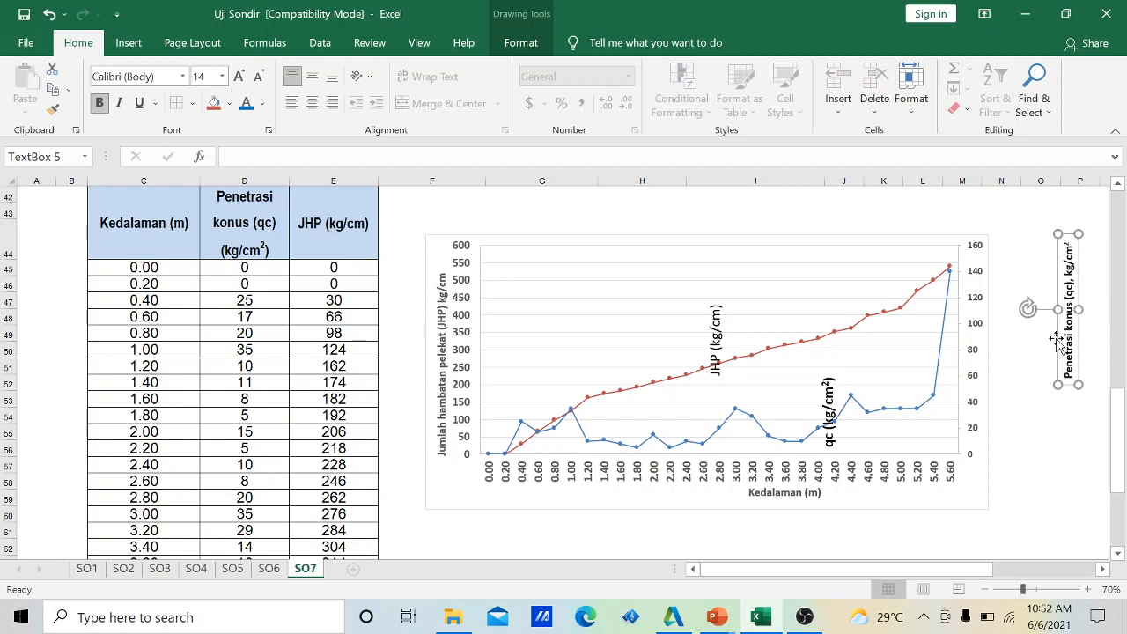
drag(1056, 341, 981, 343)
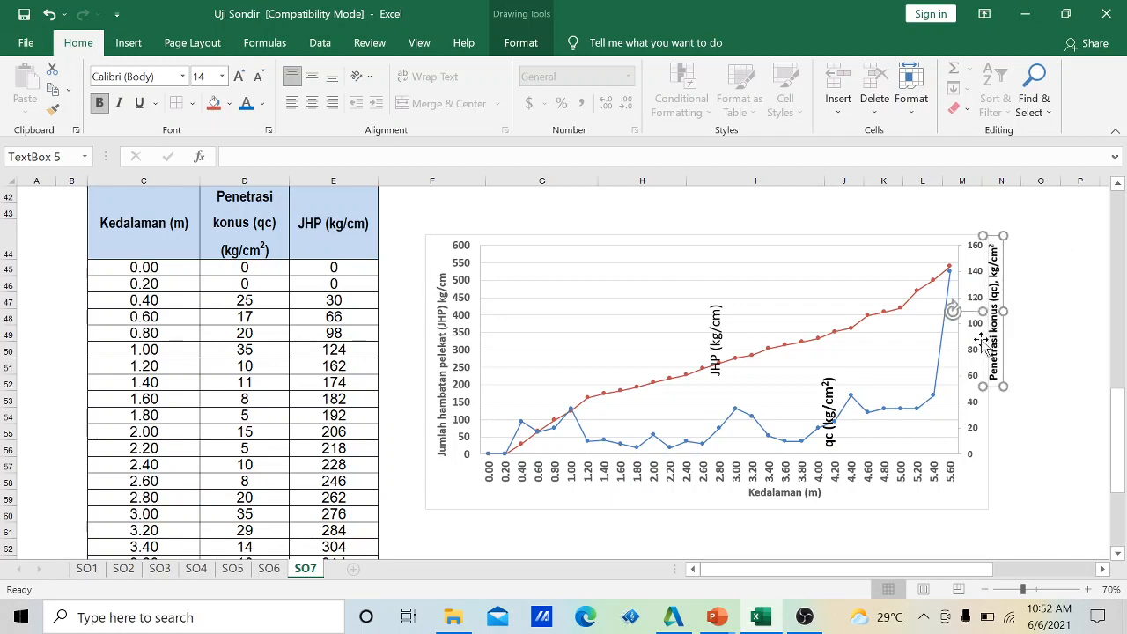
click(1024, 440)
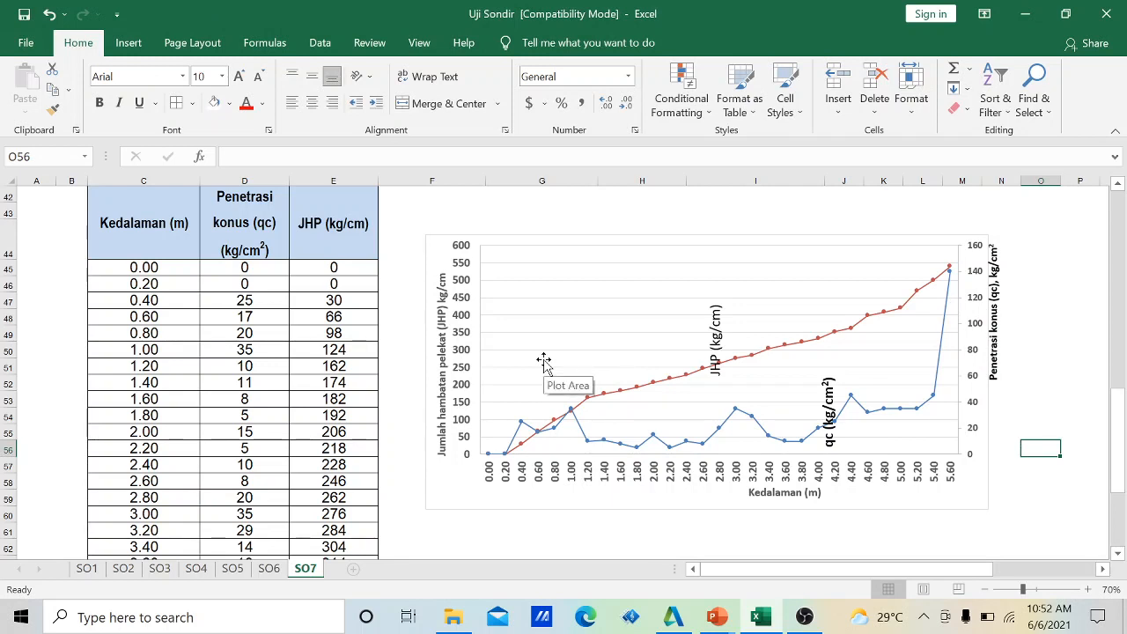
click(828, 414)
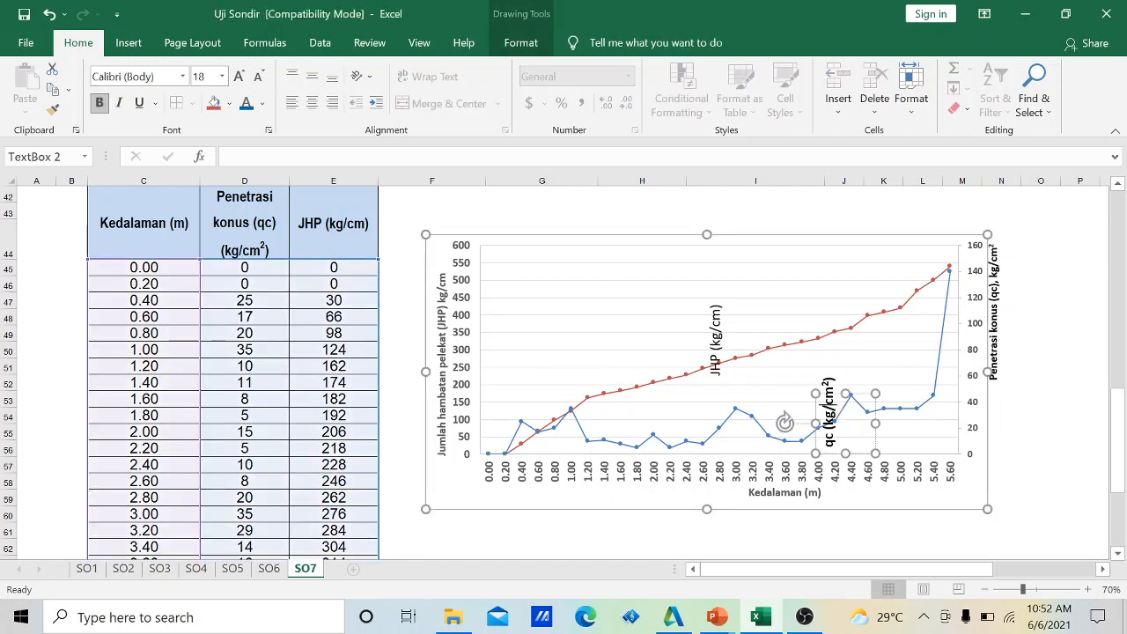
click(784, 414)
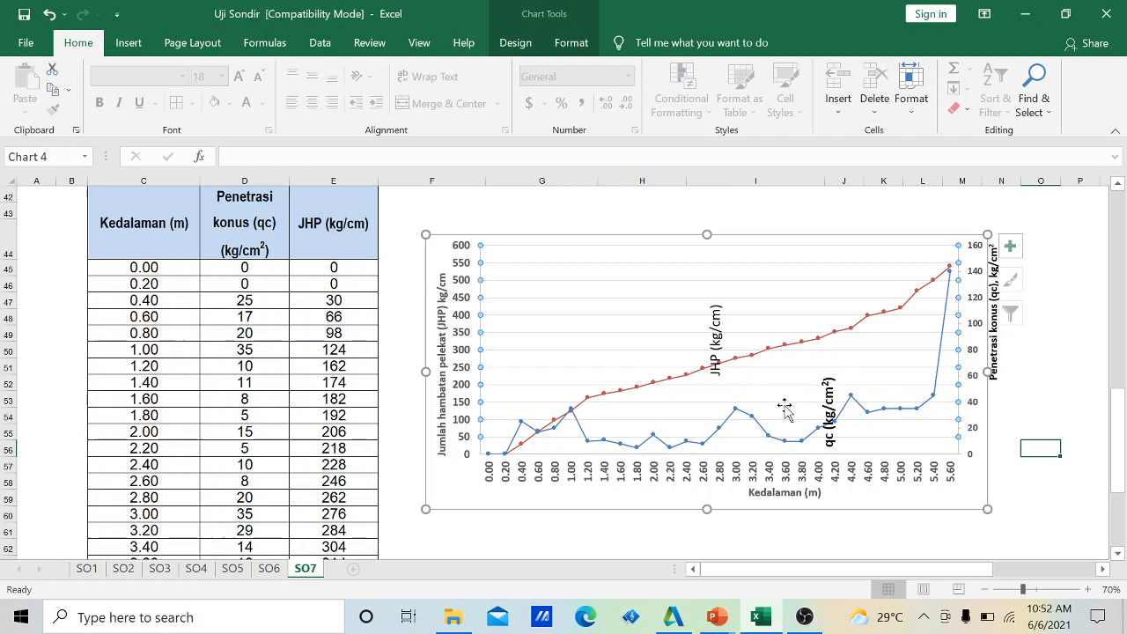
click(1023, 489)
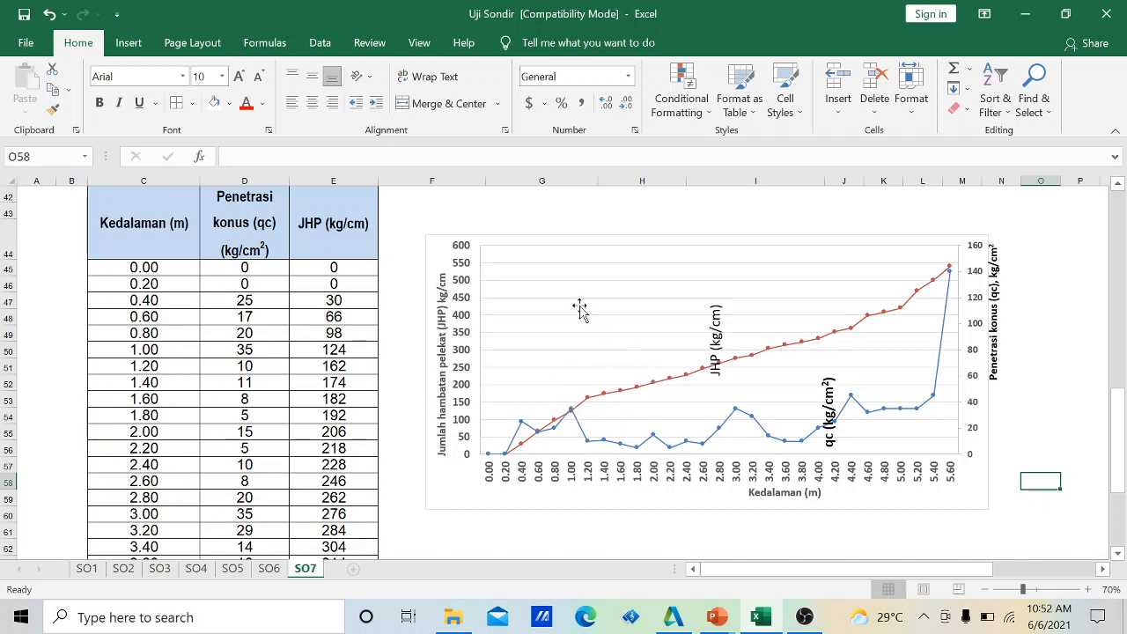
Copy the whole JHP and qc chart to the clipboard, then deselect it.
click(493, 380)
right_click(493, 380)
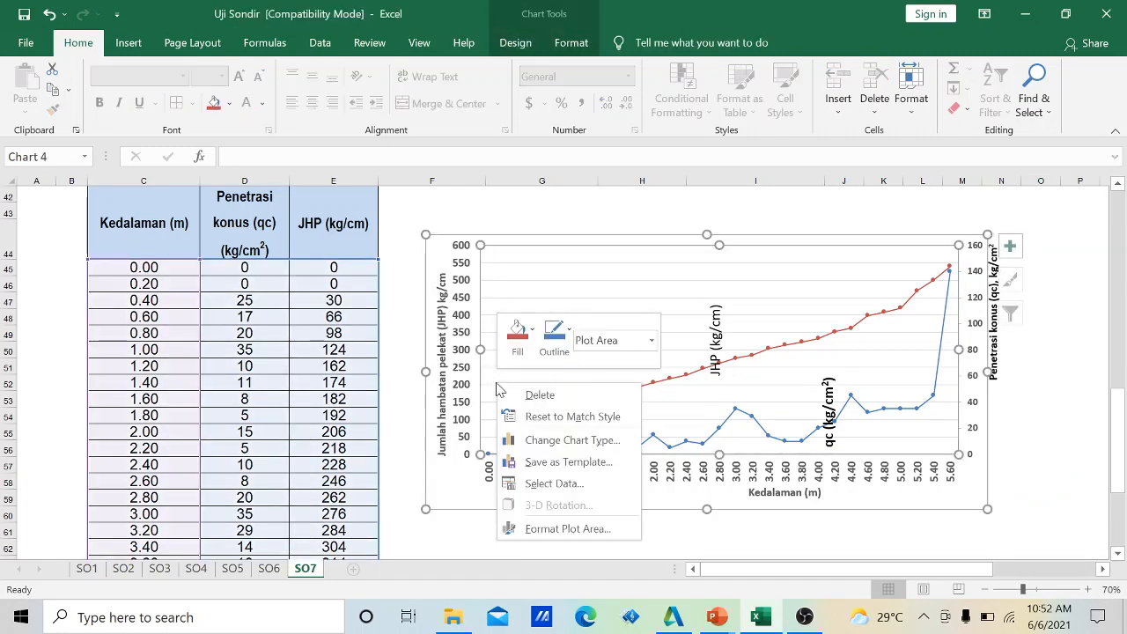
right_click(456, 480)
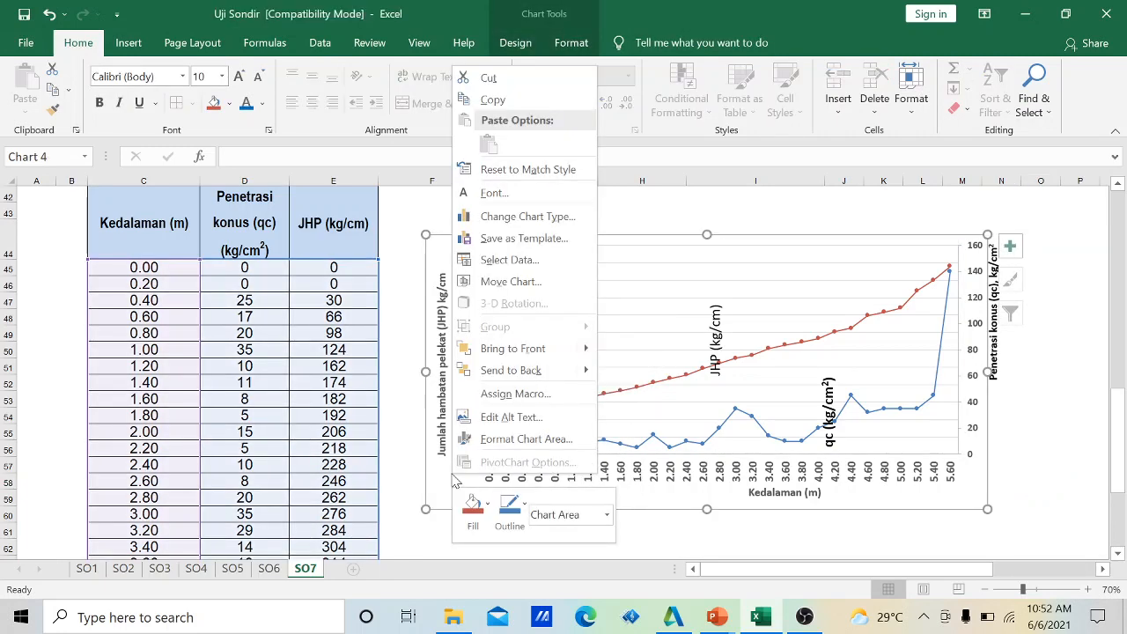
click(504, 100)
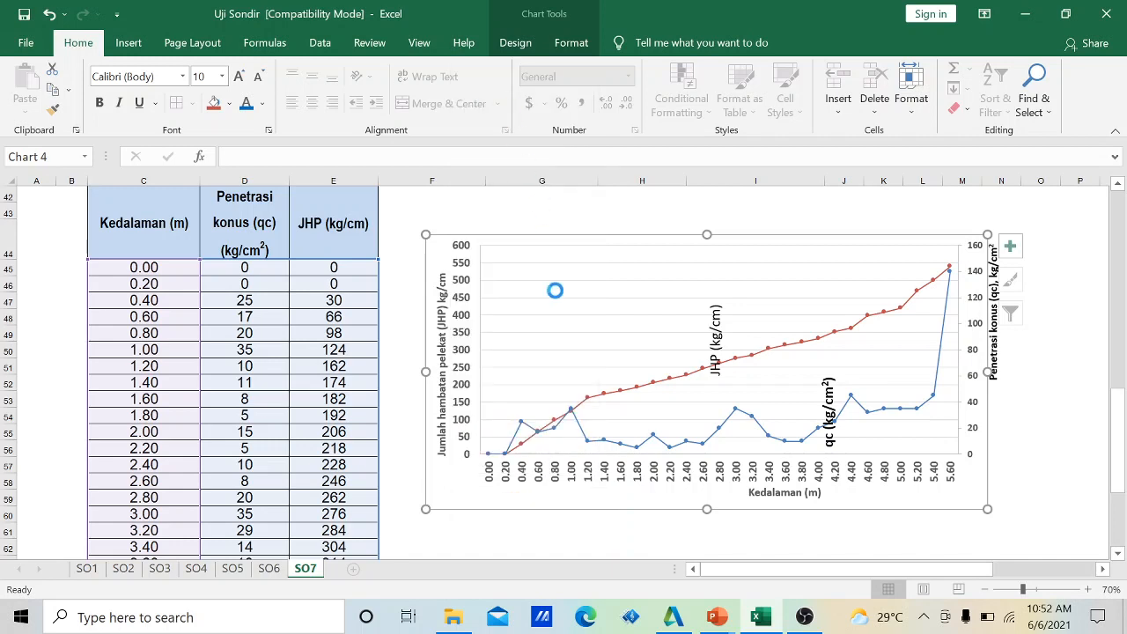
click(1024, 478)
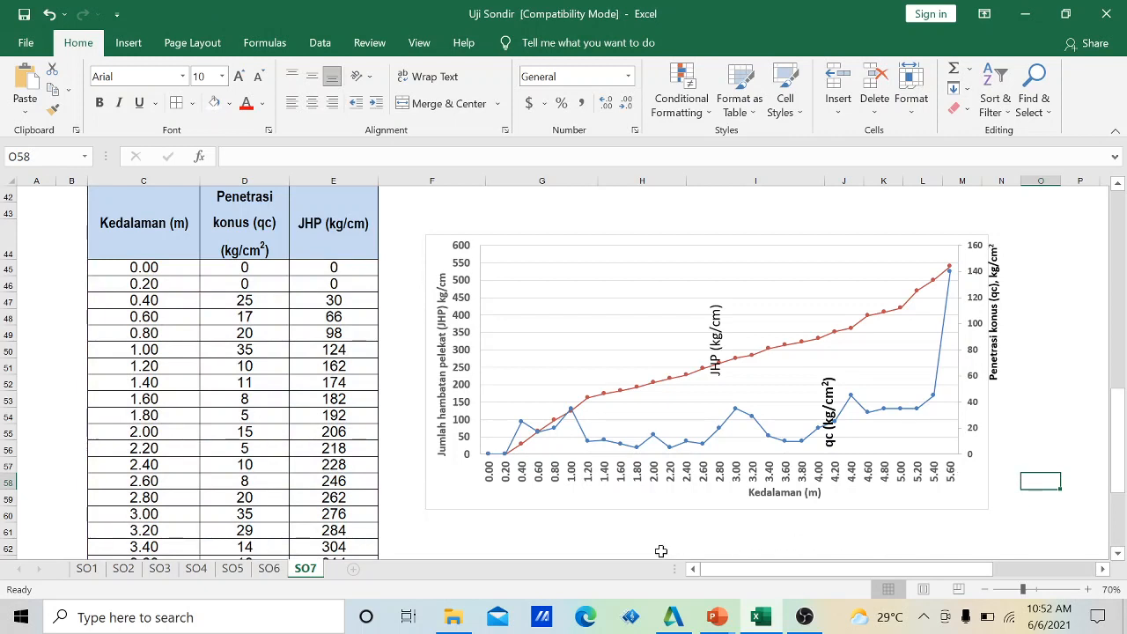
click(608, 542)
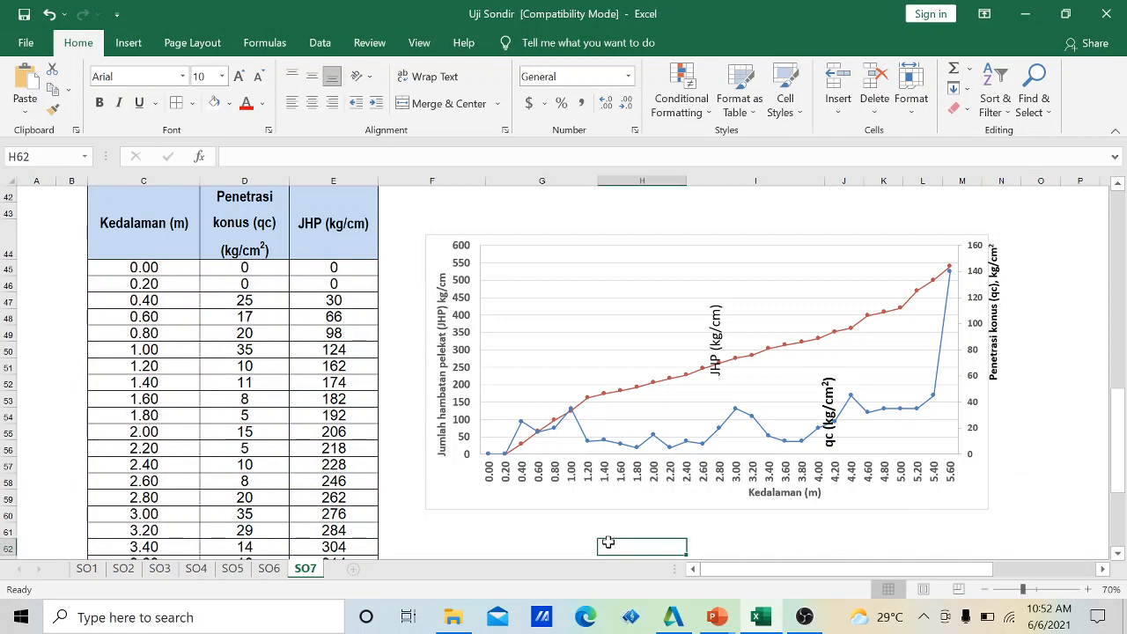